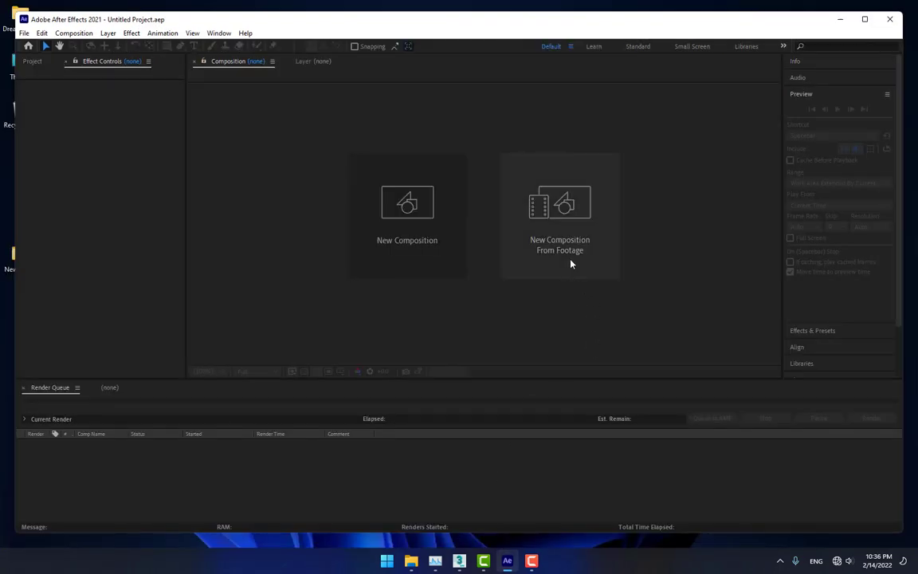
# Create a composition from the R98A6275.MOV rooftop footage and maximize the program window.
pyautogui.click(570, 254)
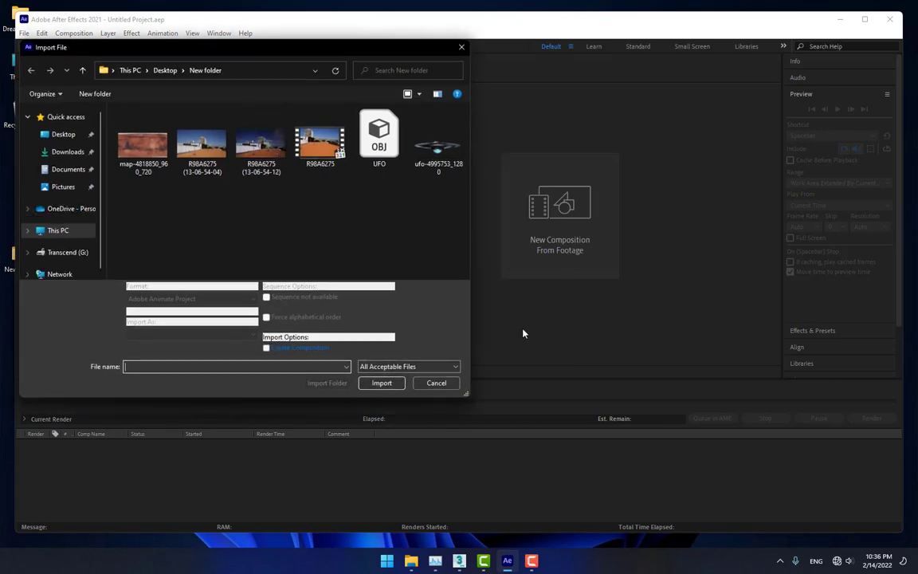
pyautogui.doubleClick(333, 152)
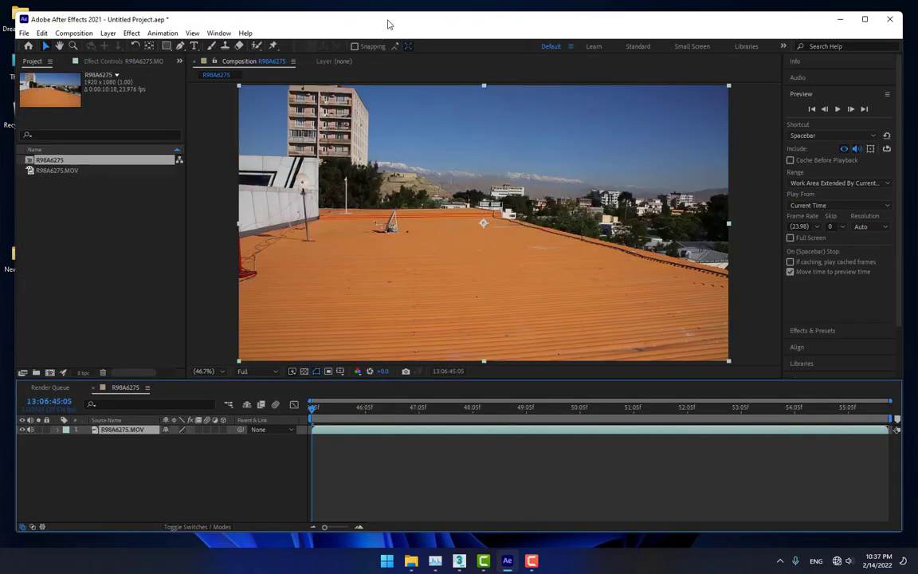
pyautogui.doubleClick(387, 21)
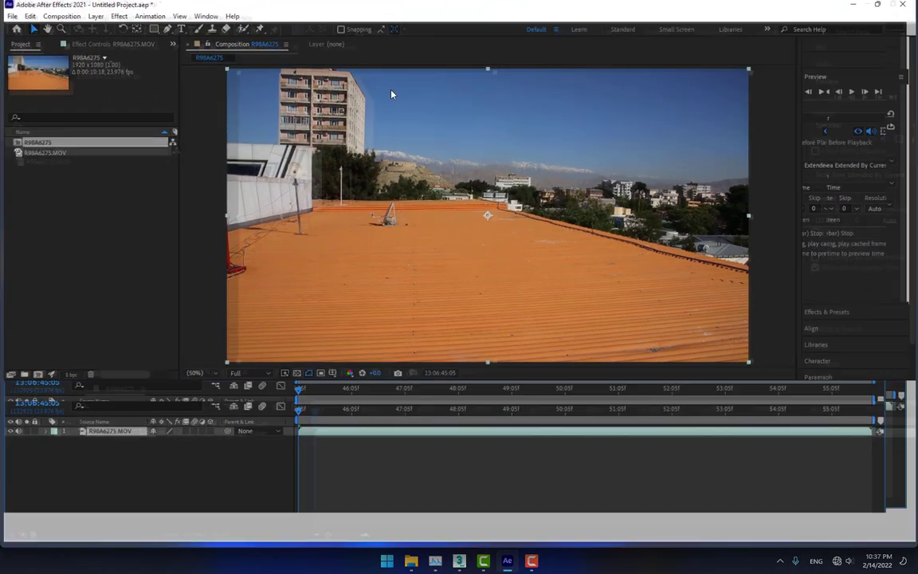
# Start the work area at 13:06:50:05, preview that section, and trim the composition to the work area.
pyautogui.moveTo(306, 415); pyautogui.dragTo(580, 424)
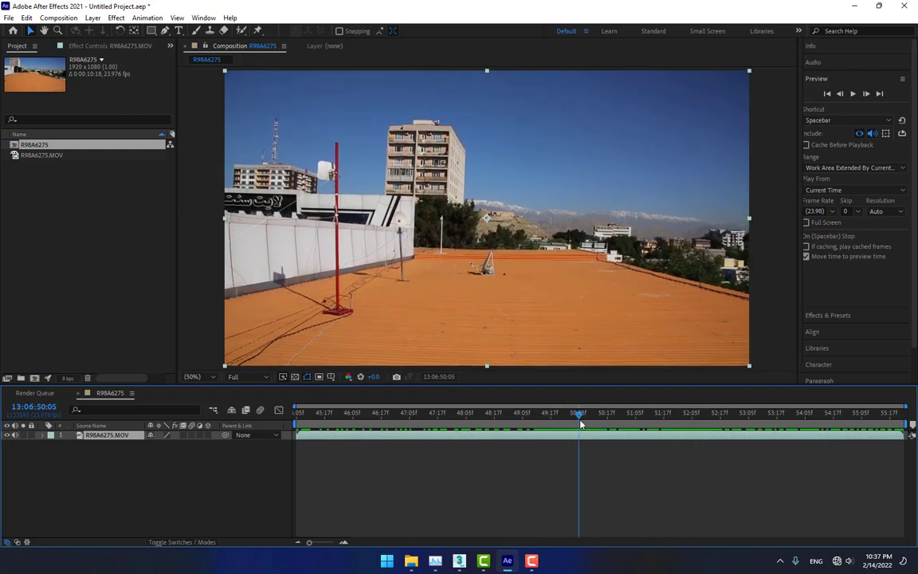
pyautogui.moveTo(297, 424); pyautogui.dragTo(572, 452)
pyautogui.press('space')
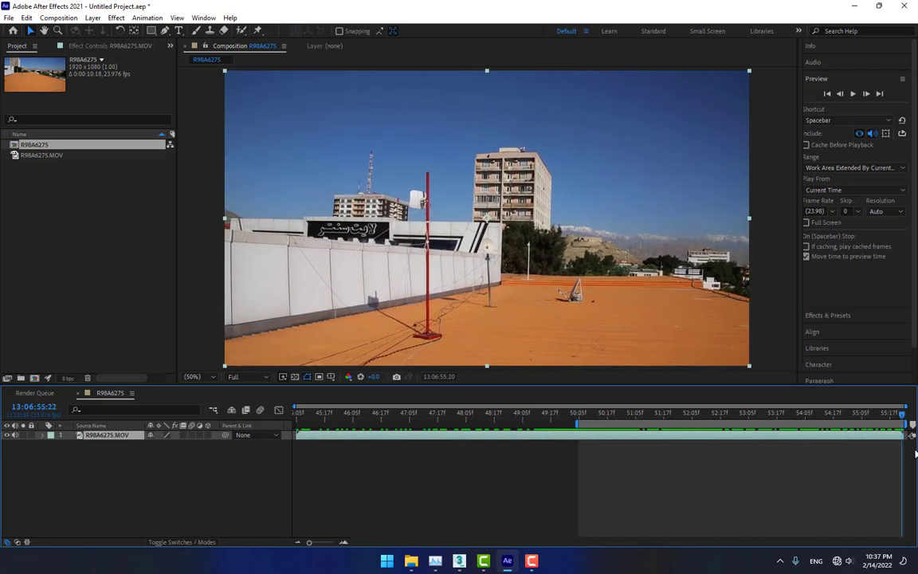
pyautogui.moveTo(916, 448)
pyautogui.mouseDown()
pyautogui.moveTo(853, 452)
pyautogui.moveTo(915, 440)
pyautogui.mouseUp()
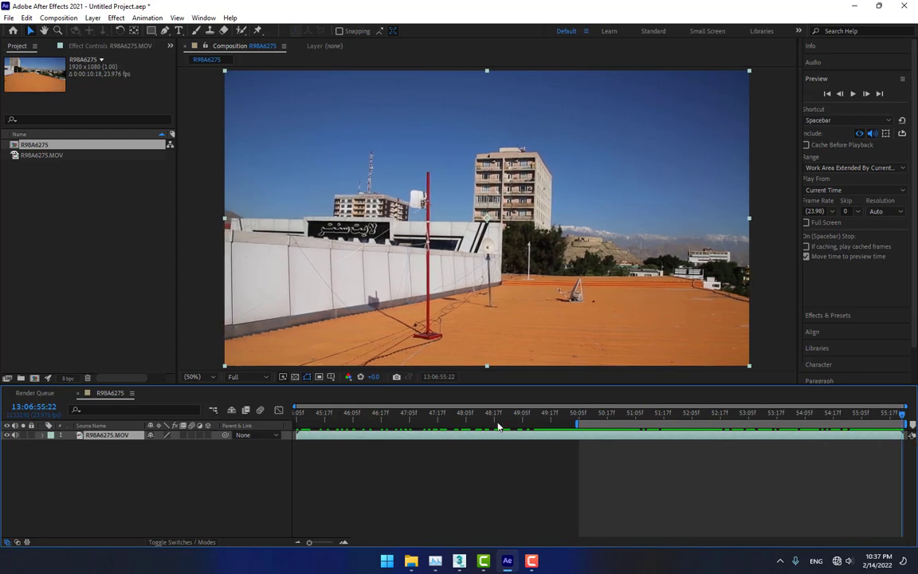
pyautogui.click(44, 16)
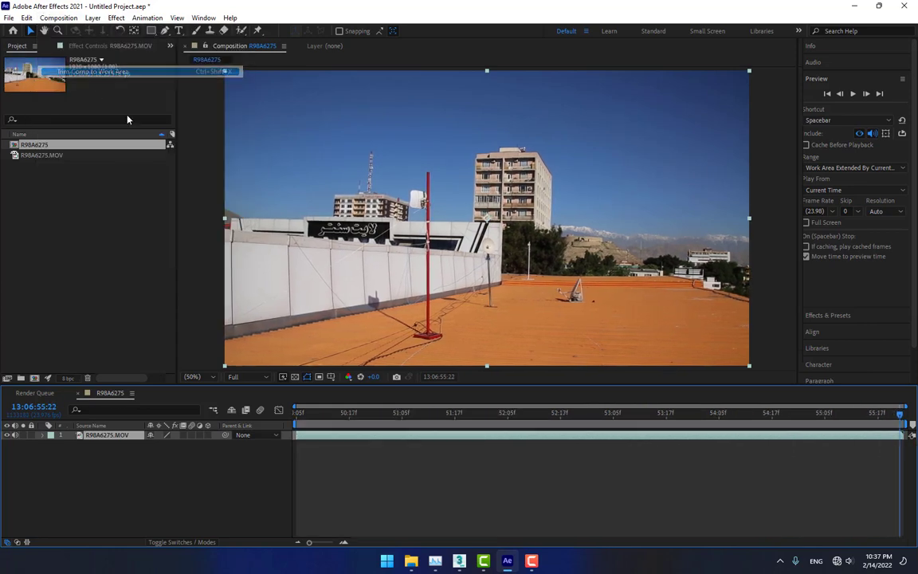
pyautogui.click(80, 69)
# Pre-compose the R98A6275.MOV layer as "Footage", moving all attributes into the new composition.
pyautogui.rightClick(110, 439)
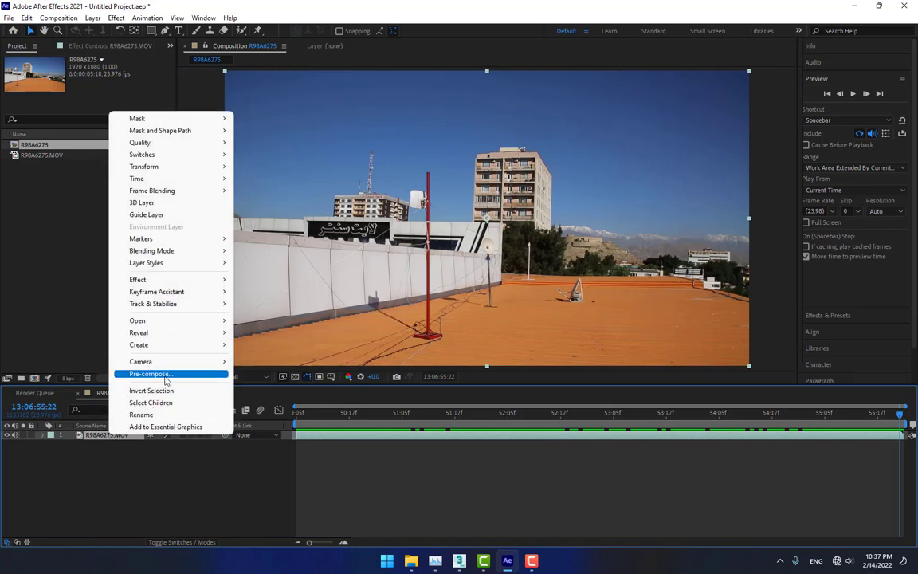
pyautogui.click(152, 372)
pyautogui.click(381, 287)
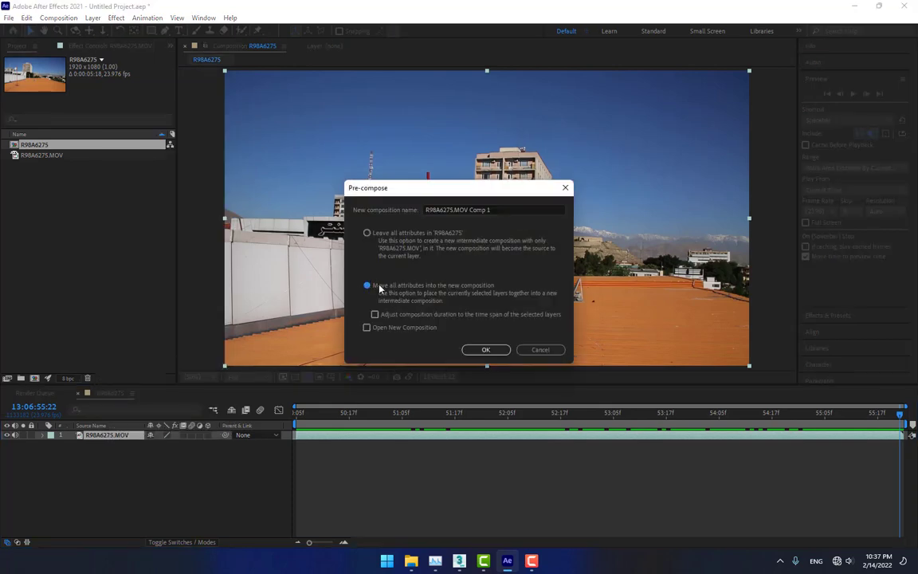
pyautogui.moveTo(511, 209); pyautogui.dragTo(402, 210)
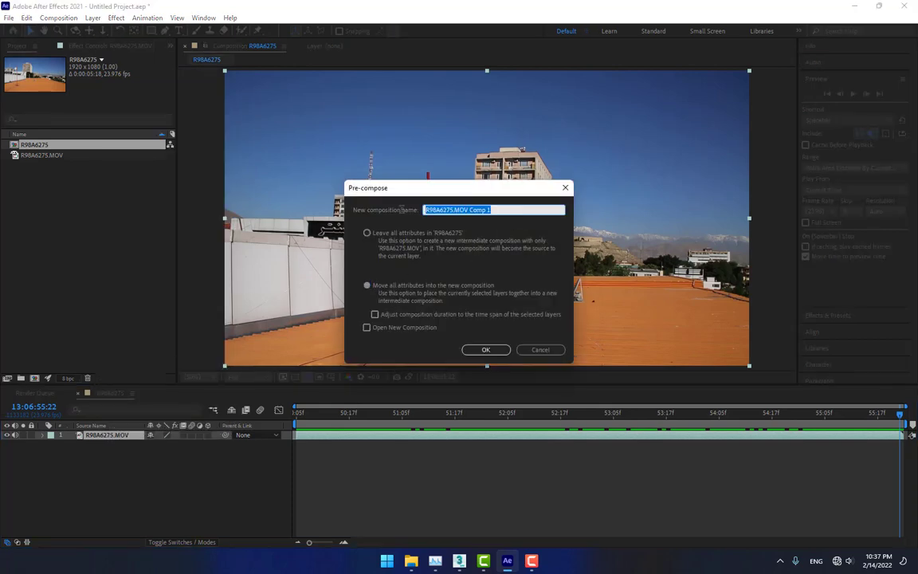
pyautogui.write('Footage')
pyautogui.press('Return')
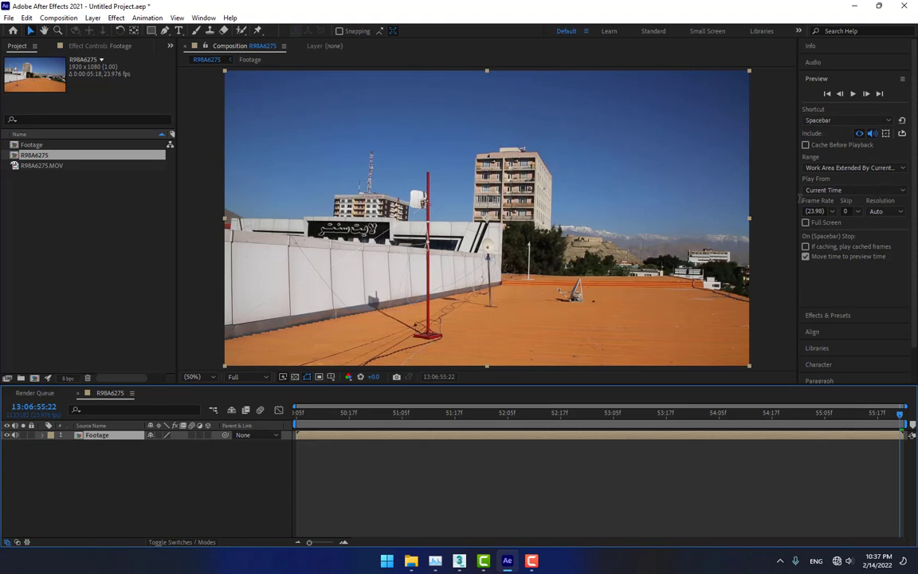
# Bring up the Tracker controls and run the 3D camera track on the Footage layer, checking the computer's performance in Task Manager meanwhile.
pyautogui.click(795, 29)
pyautogui.click(830, 140)
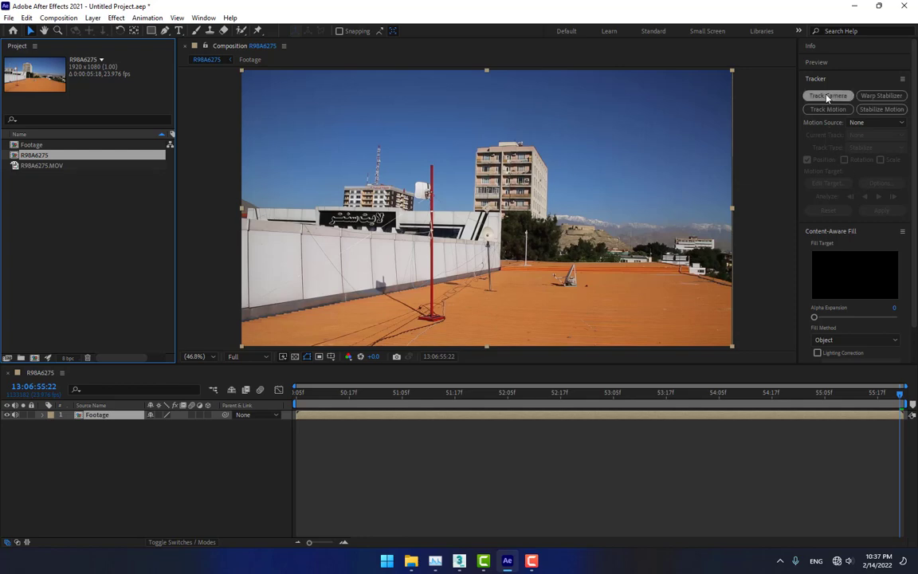
pyautogui.click(828, 96)
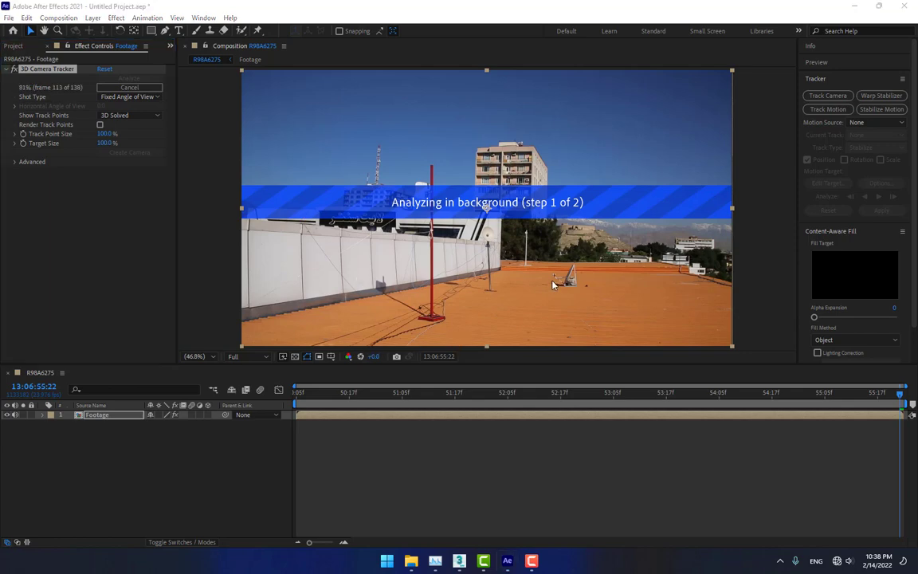
pyautogui.click(436, 562)
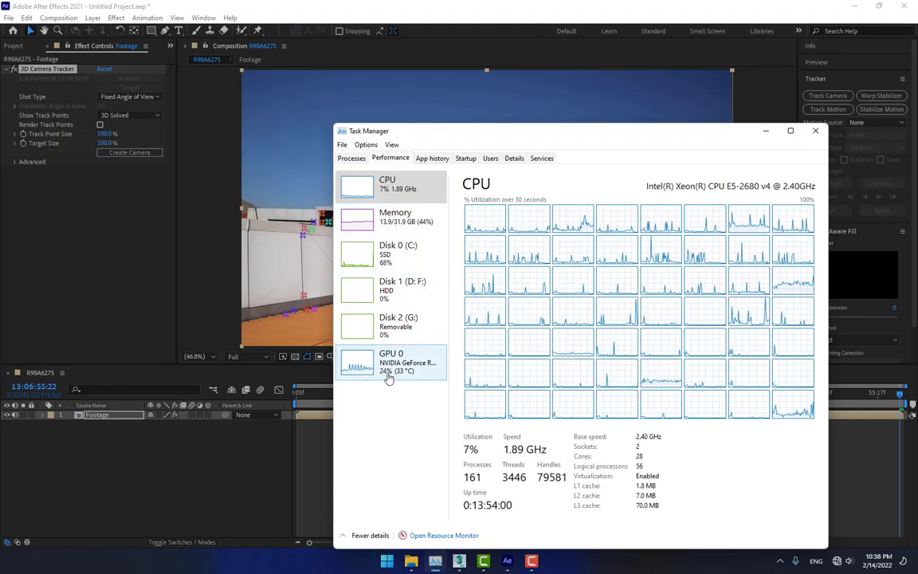
pyautogui.click(765, 131)
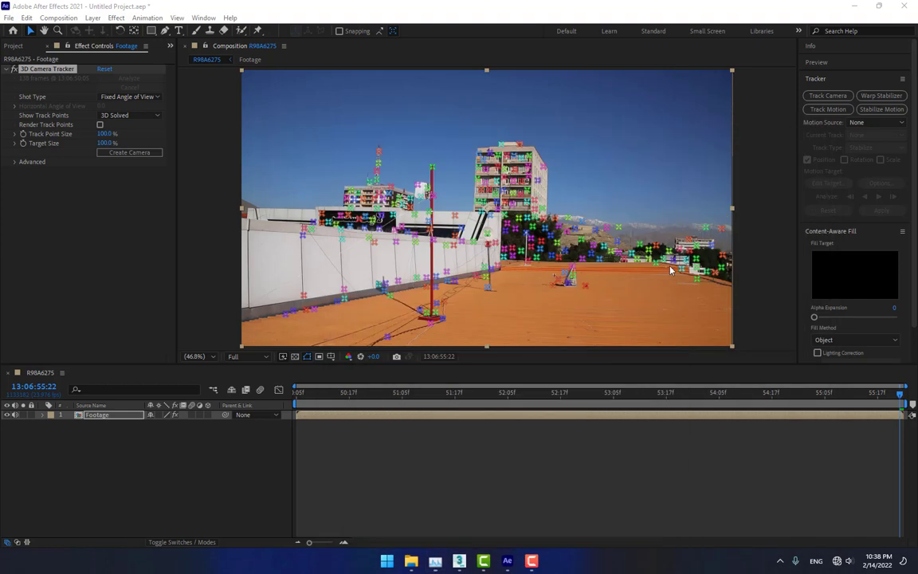
# Preview the track points, then create a null and camera from the point at the small rooftop stand's base at 13:06:50:05.
pyautogui.press('space')
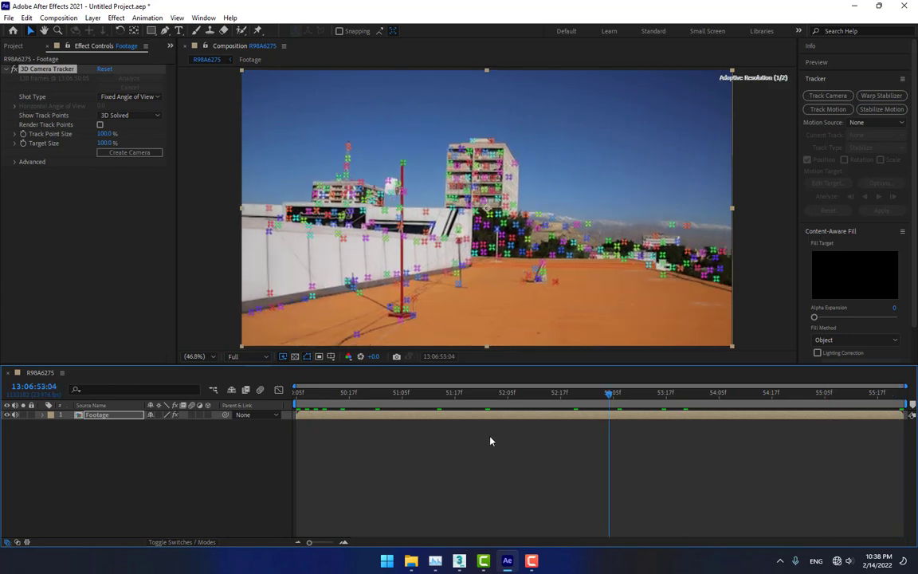
pyautogui.click(338, 391)
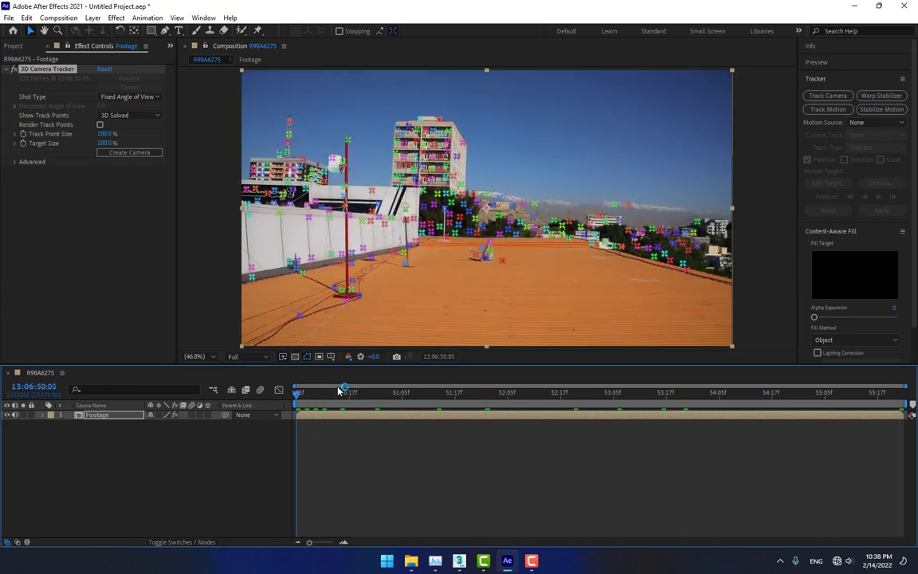
pyautogui.rightClick(485, 259)
pyautogui.click(525, 288)
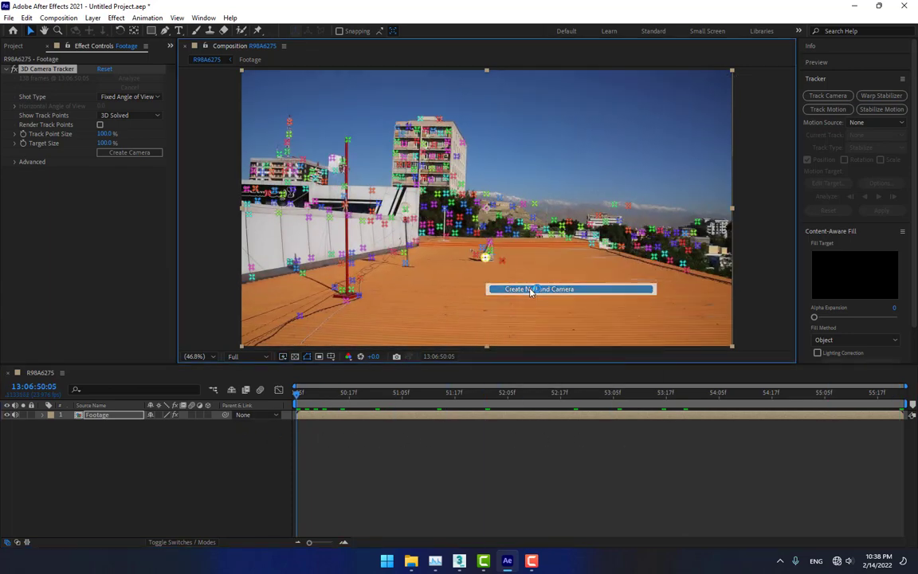
pyautogui.moveTo(328, 395); pyautogui.dragTo(285, 437)
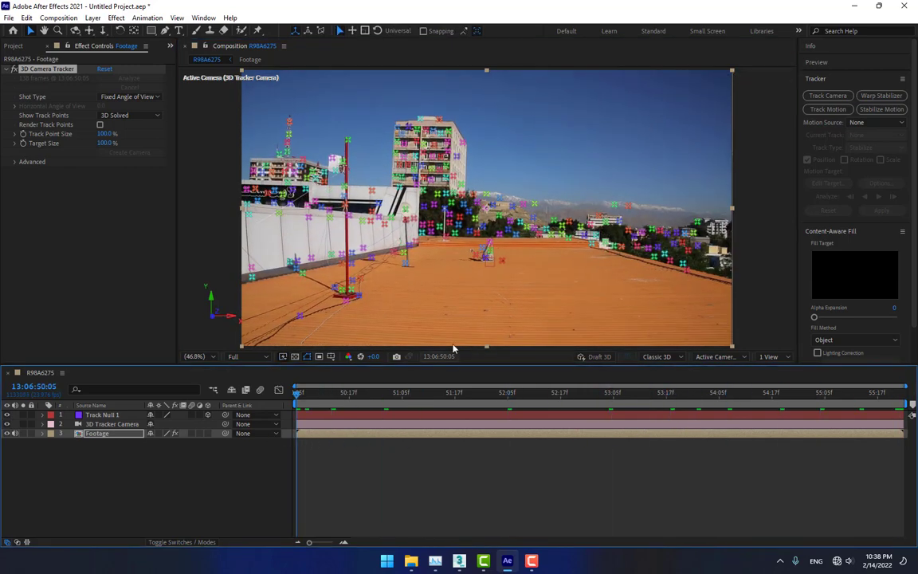
pyautogui.rightClick(487, 255)
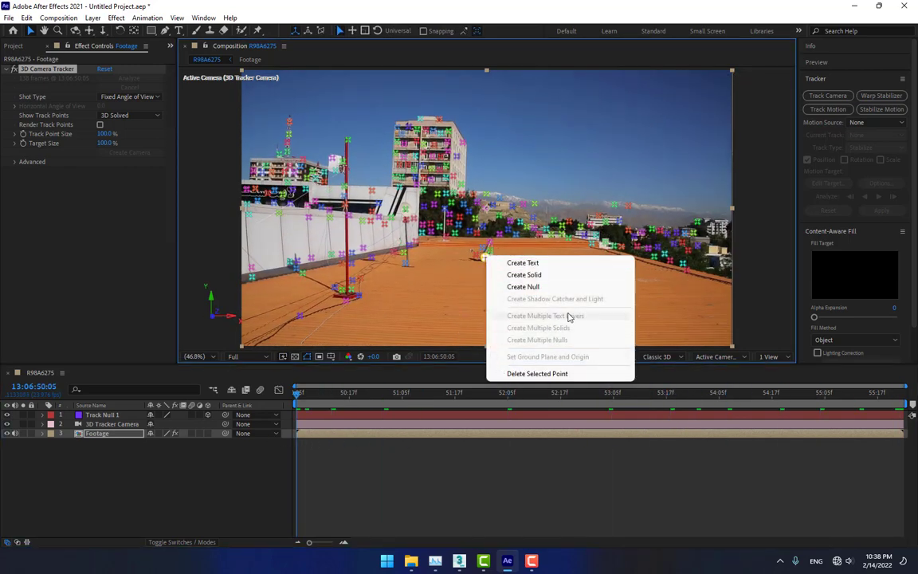
pyautogui.click(224, 442)
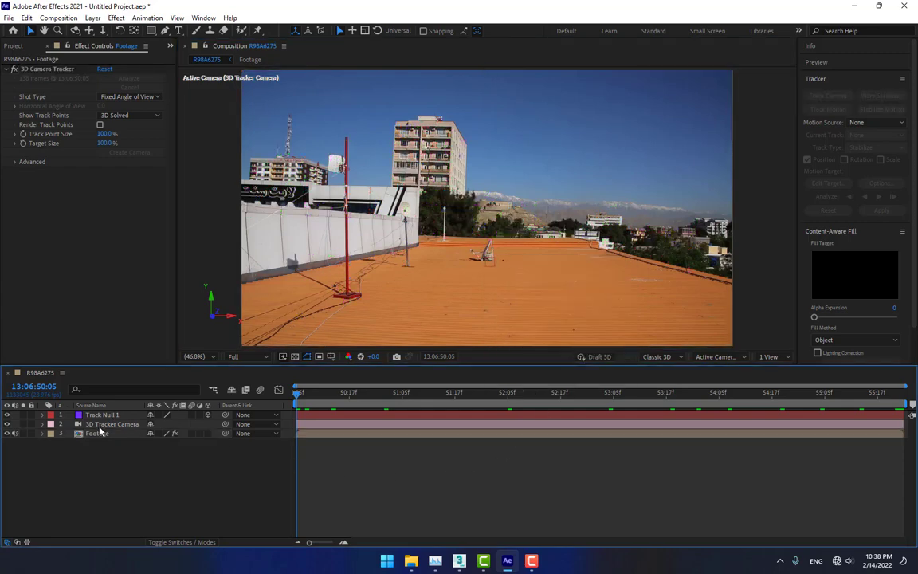
pyautogui.moveTo(349, 394); pyautogui.dragTo(218, 417)
# Create a 1920 x 1080 px solid layer named "UFO".
pyautogui.click(94, 17)
pyautogui.moveTo(112, 29)
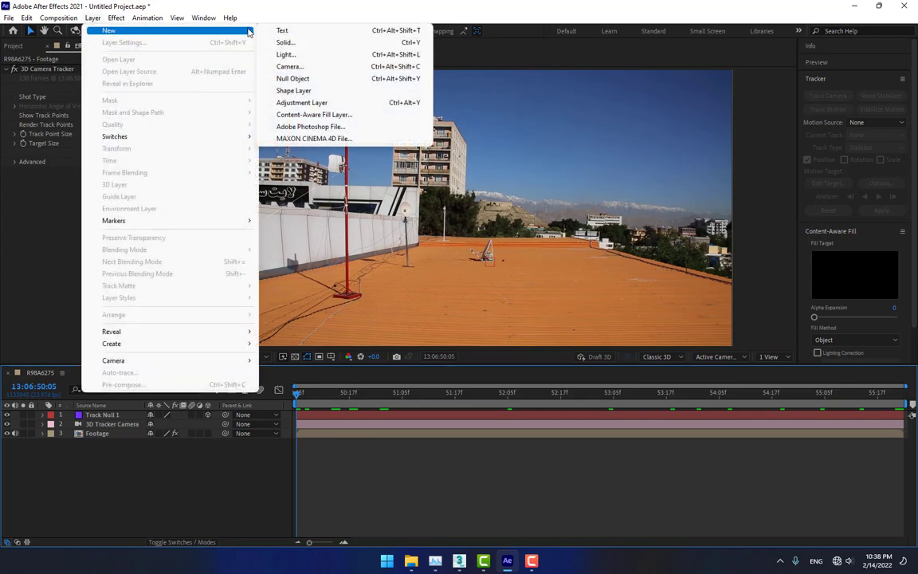
pyautogui.click(289, 43)
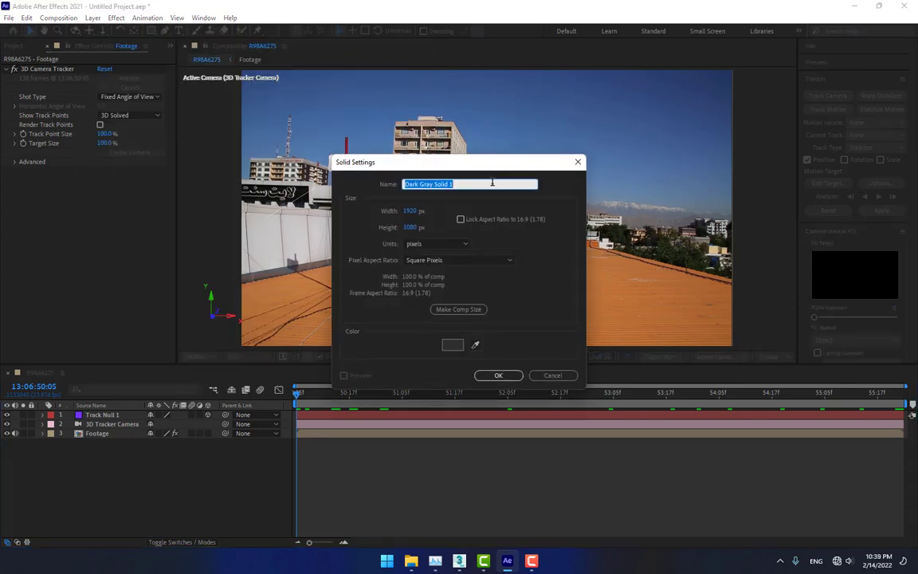
pyautogui.press('Return')
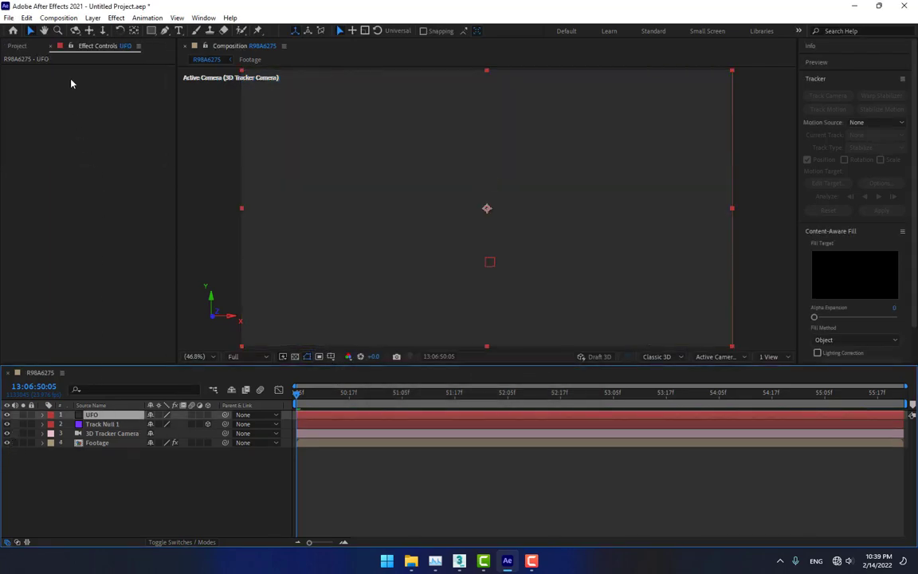
# Apply the Video Copilot Element effect to the UFO layer and open its Scene Setup.
pyautogui.click(116, 18)
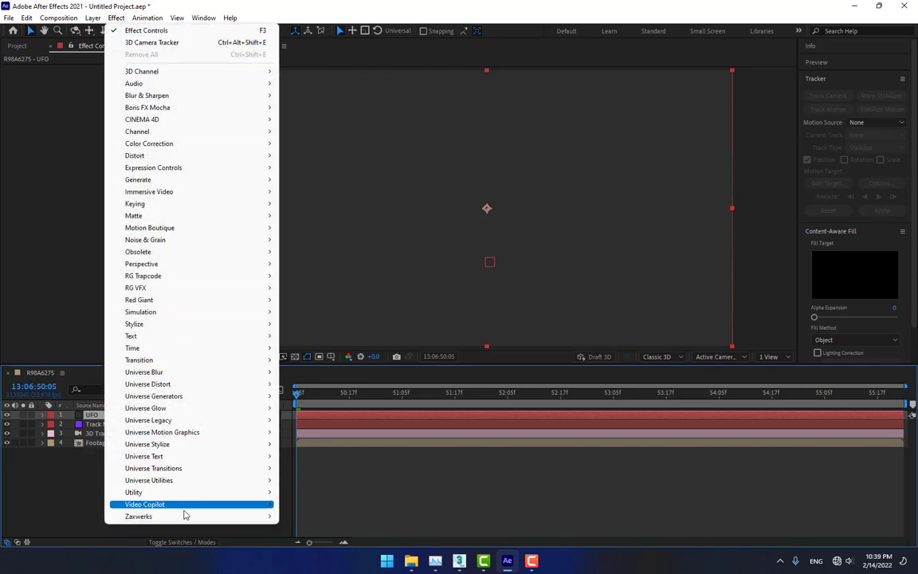
pyautogui.moveTo(183, 505)
pyautogui.click(307, 504)
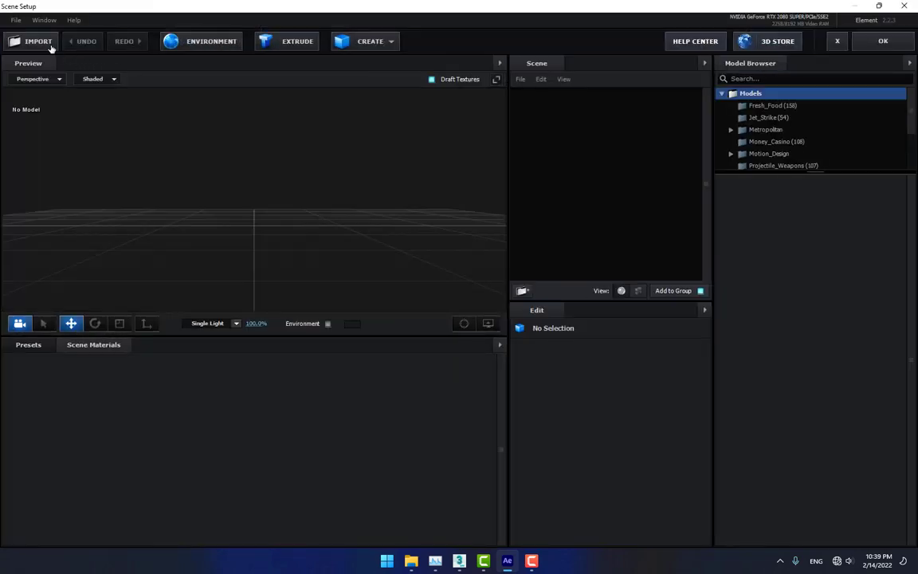
# Import the UFO OBJ model into the Element scene and frame the whole model in the preview.
pyautogui.click(46, 41)
pyautogui.click(129, 124)
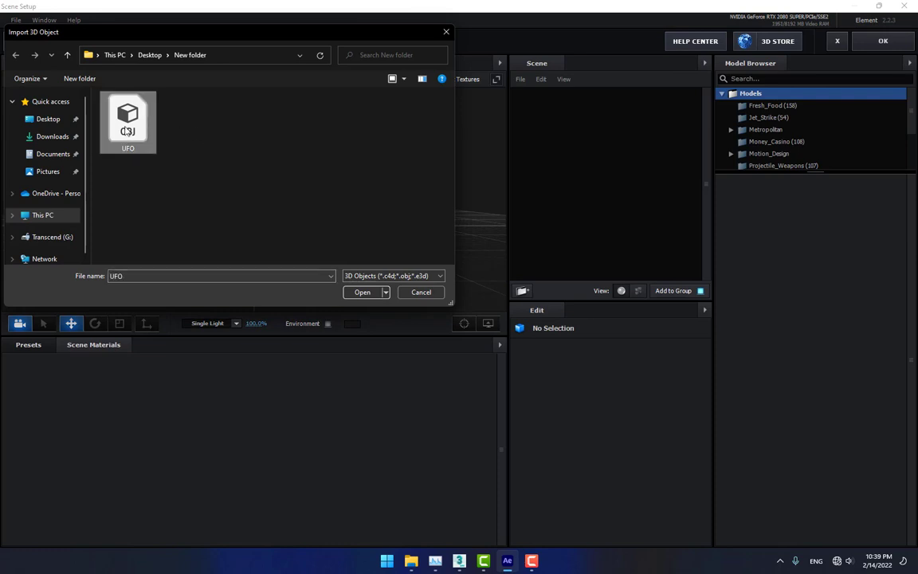
pyautogui.doubleClick(127, 130)
pyautogui.click(529, 384)
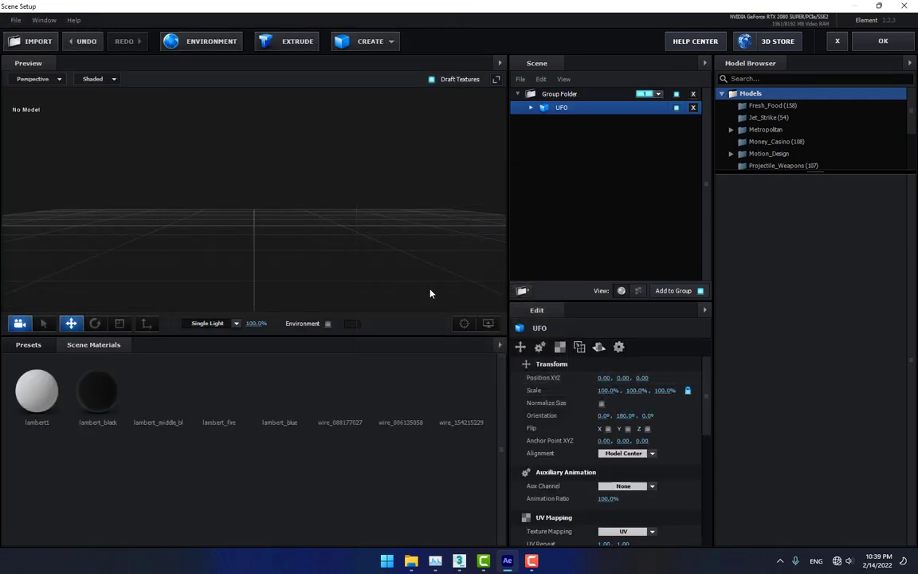
pyautogui.moveTo(382, 214); pyautogui.dragTo(351, 172)
pyautogui.scroll(-8, 358, 225)
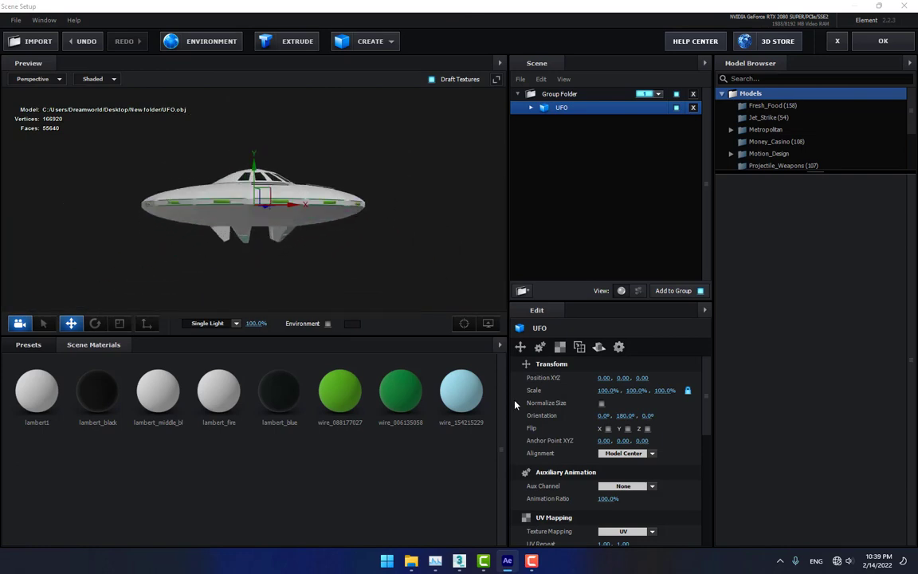
# Switch to 3ds Max, inspect the UFO model from several sides, and check the OBJ Export Selected options without exporting.
pyautogui.click(459, 560)
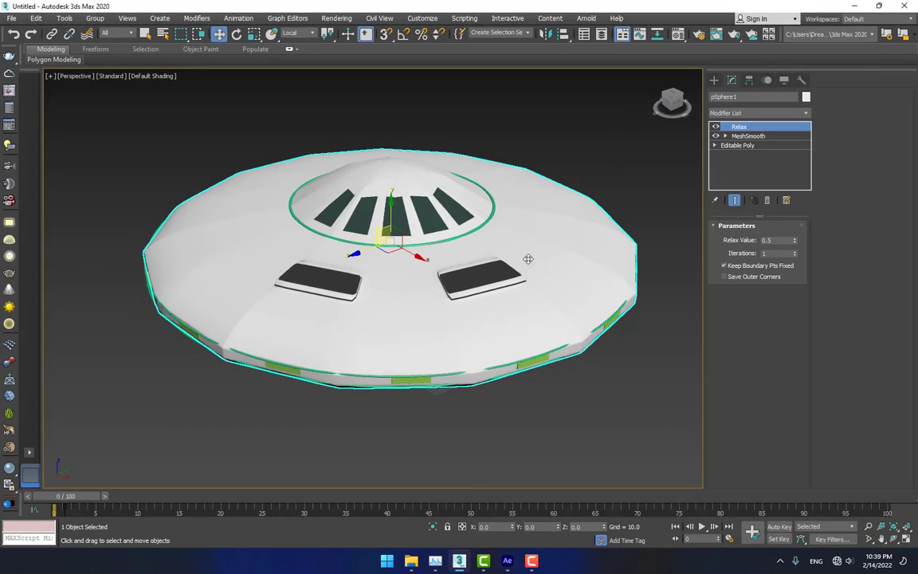
pyautogui.moveTo(673, 100); pyautogui.dragTo(609, 95)
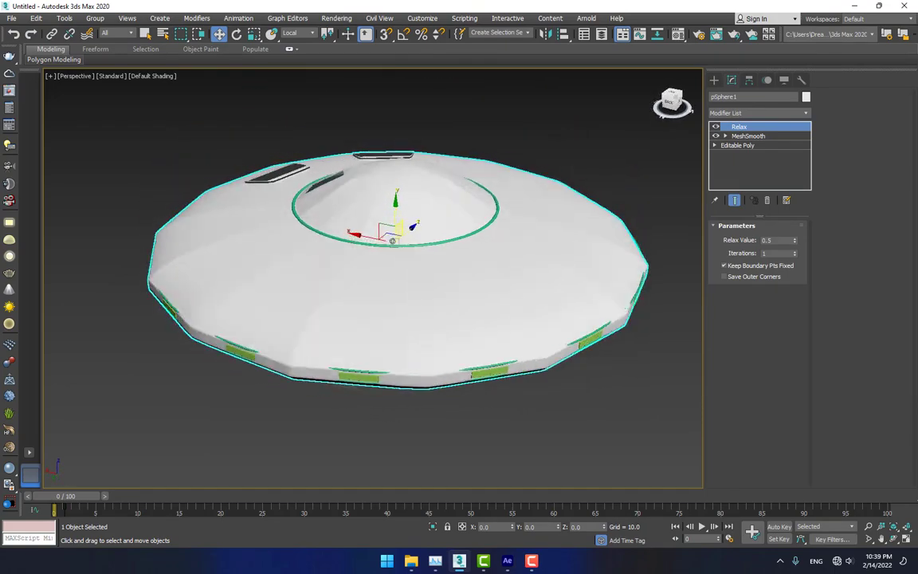
pyautogui.moveTo(393, 241); pyautogui.dragTo(390, 238)
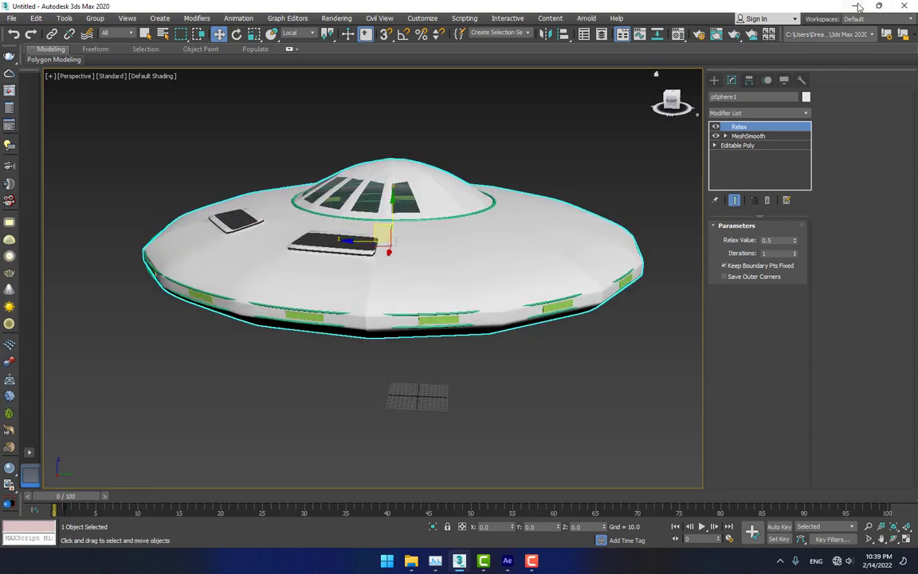
pyautogui.click(12, 18)
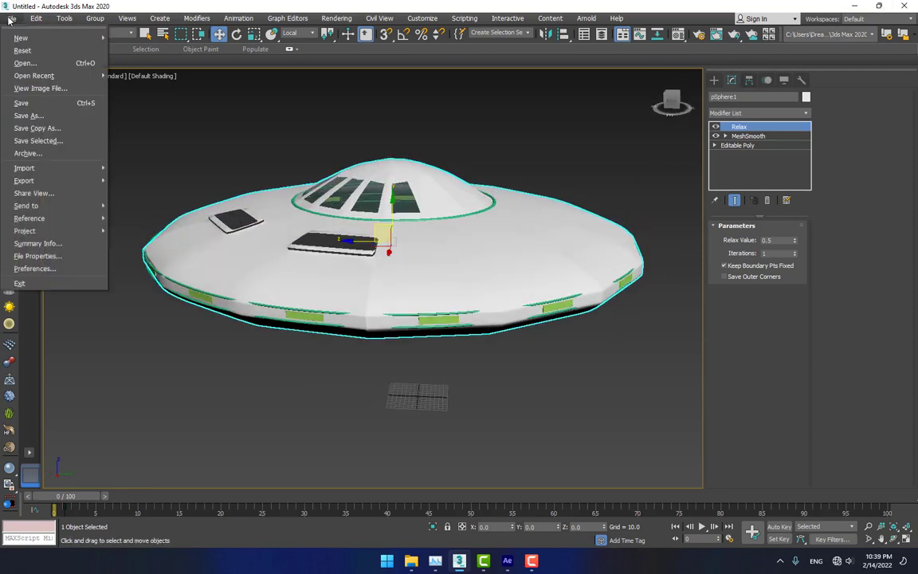
pyautogui.moveTo(40, 180)
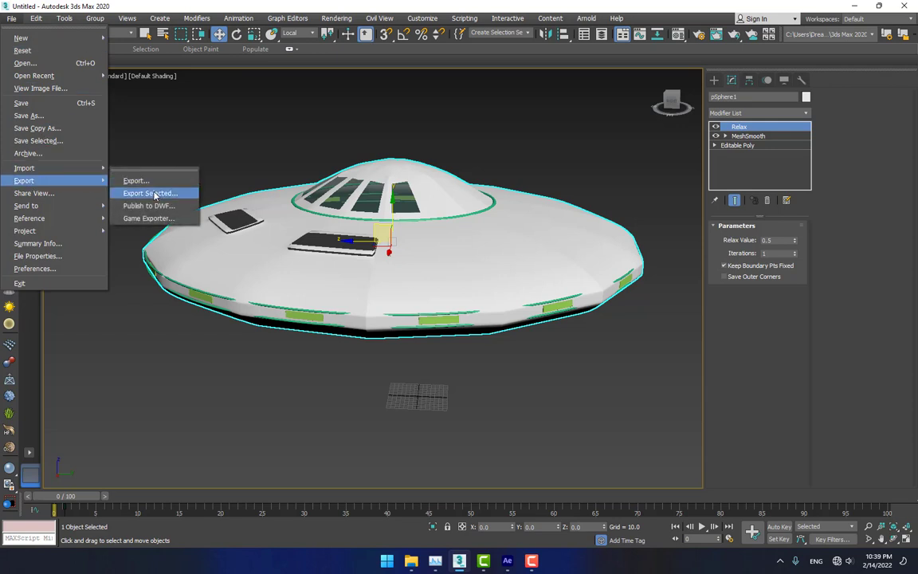
pyautogui.click(154, 194)
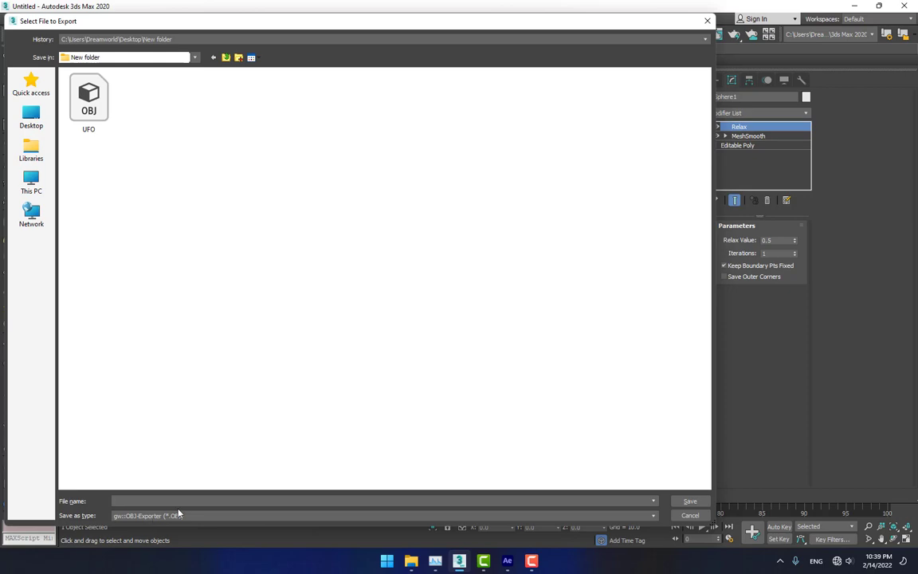
pyautogui.click(690, 515)
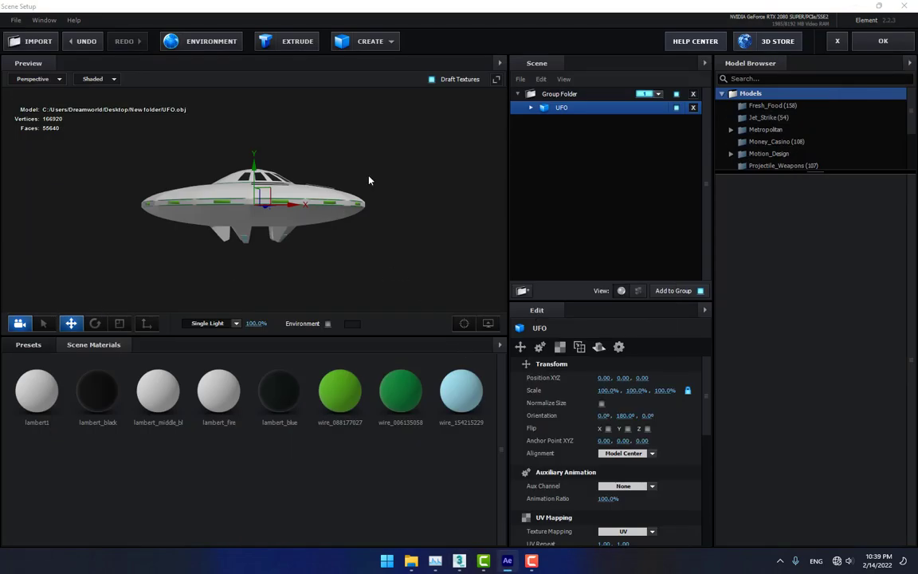
# Back in Element Scene Setup, apply the Metal_Diffused physical preset to the UFO's lambert1 material.
pyautogui.moveTo(369, 180); pyautogui.dragTo(345, 186)
pyautogui.scroll(4, 371, 195)
pyautogui.click(530, 107)
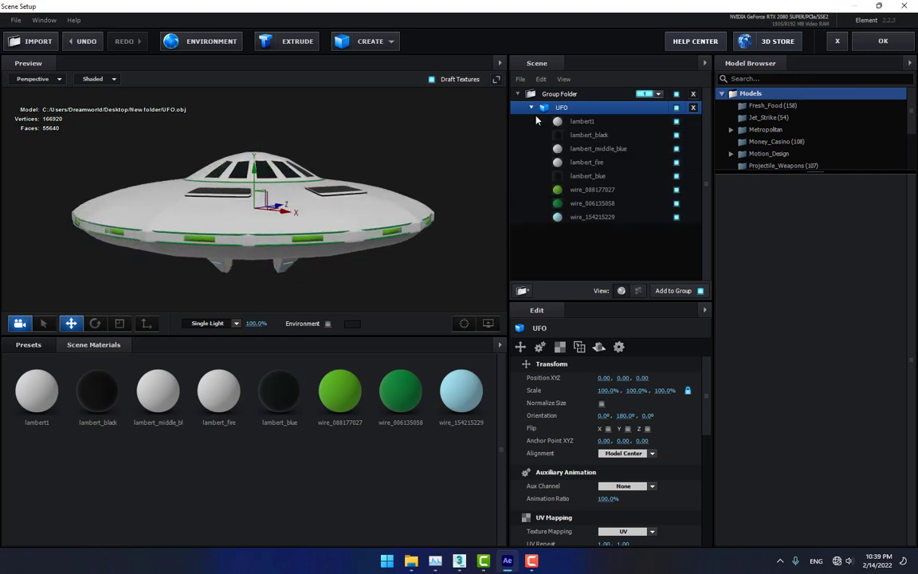
pyautogui.click(582, 121)
pyautogui.click(28, 344)
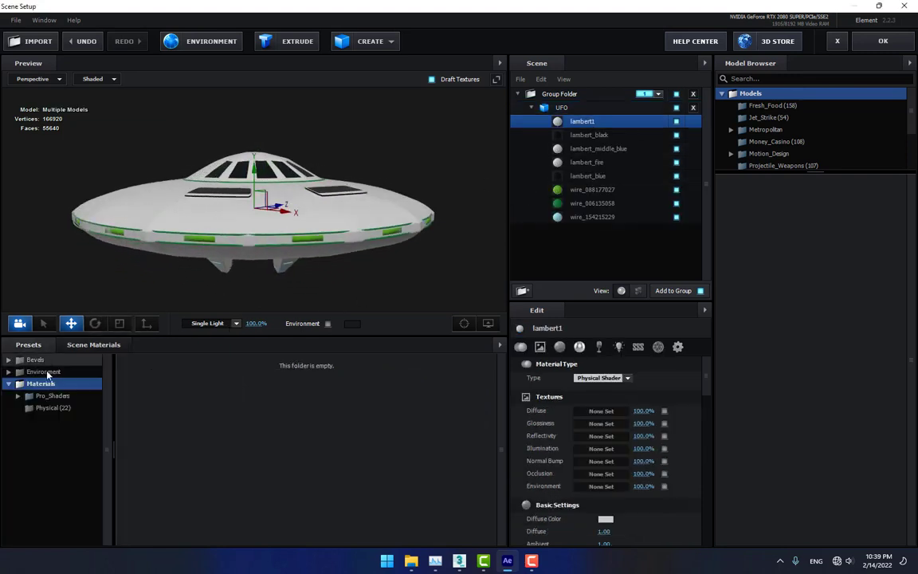
pyautogui.click(54, 407)
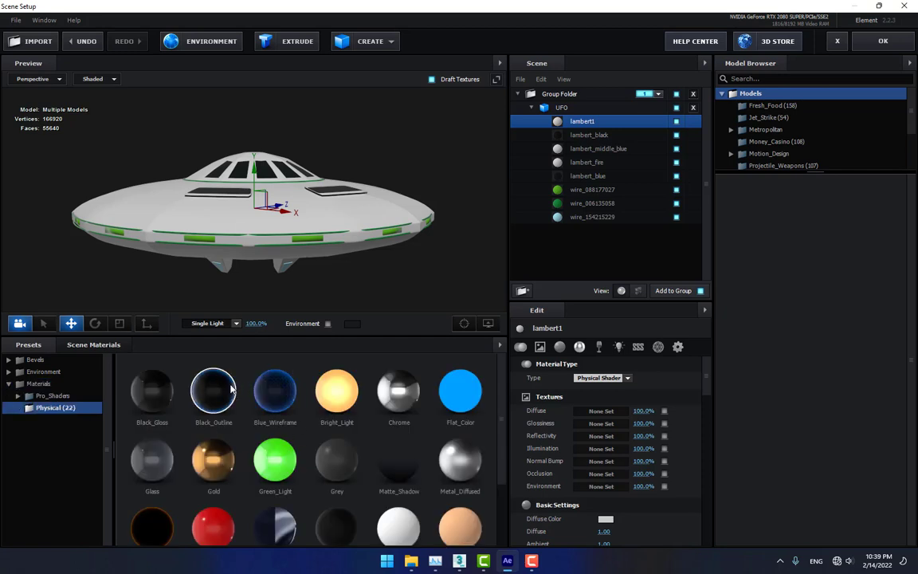
pyautogui.moveTo(224, 392)
pyautogui.mouseDown()
pyautogui.moveTo(414, 402)
pyautogui.moveTo(522, 199)
pyautogui.moveTo(581, 122)
pyautogui.mouseUp()
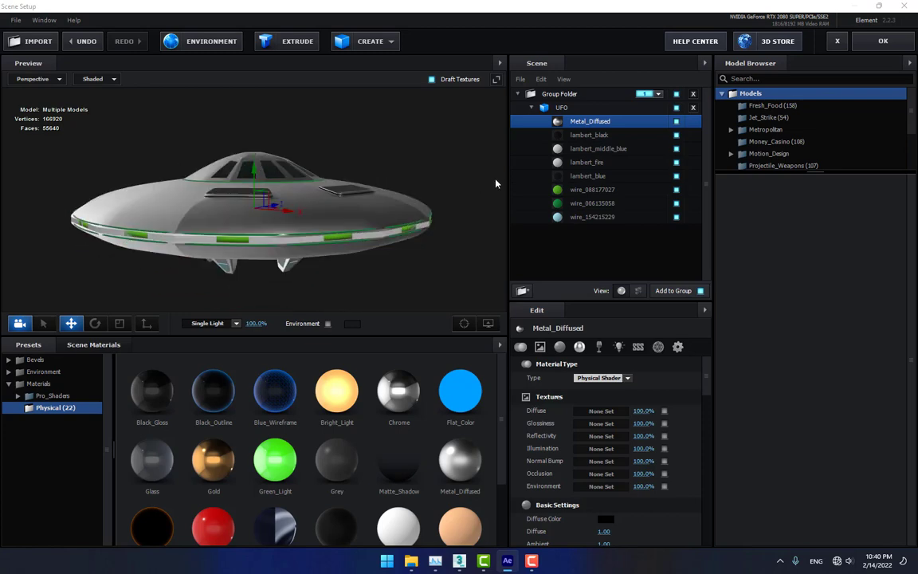
# Set the scene's environment texture to Basic_2K_12.dds.
pyautogui.click(209, 42)
pyautogui.click(512, 213)
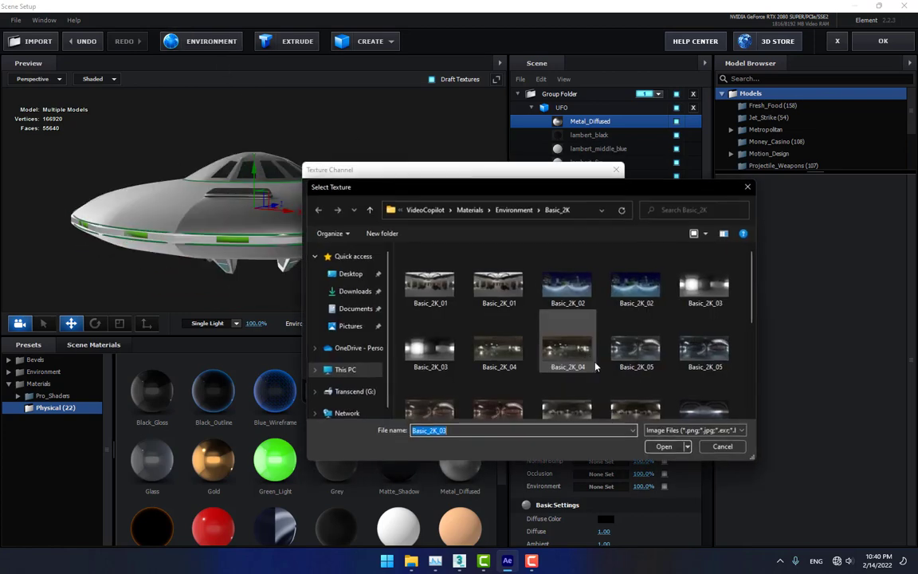
pyautogui.scroll(-3, 607, 368)
pyautogui.doubleClick(555, 326)
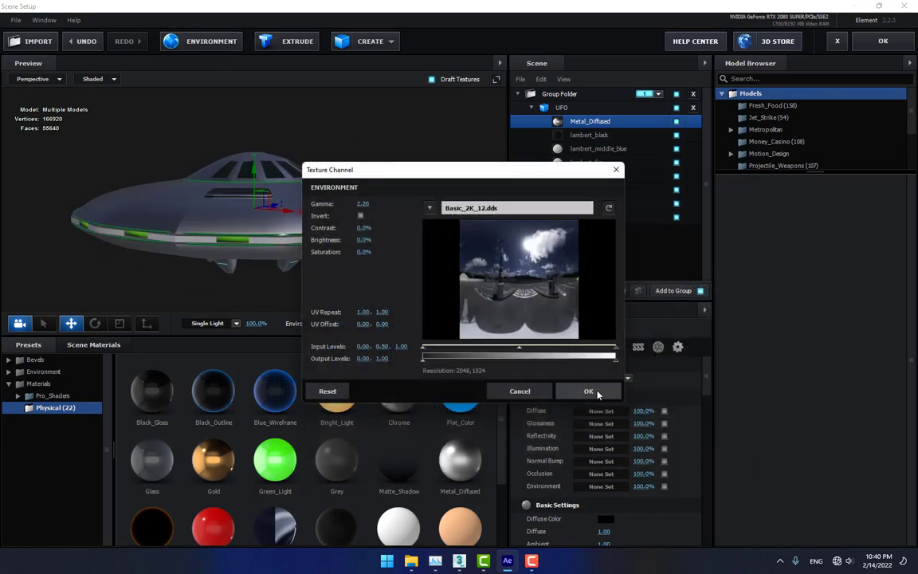
pyautogui.click(588, 391)
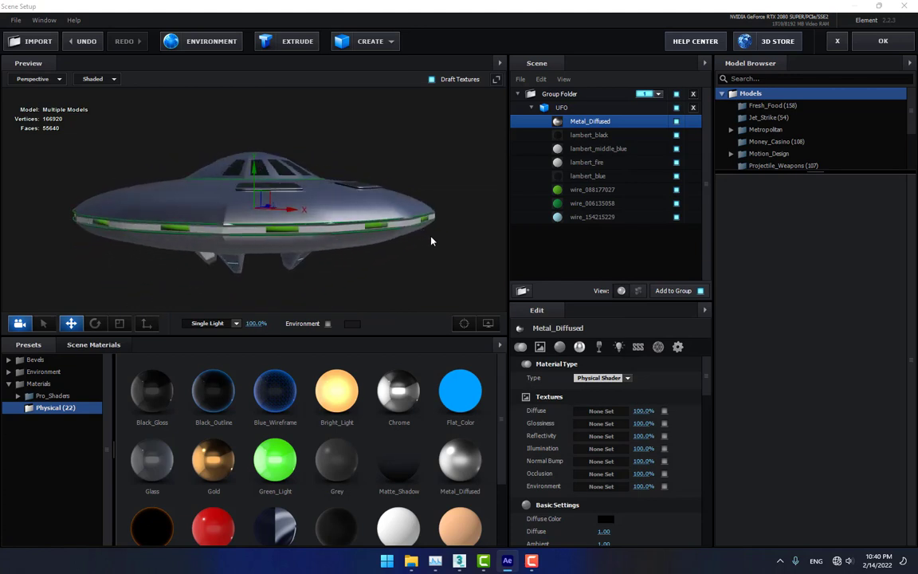
# Lower the Metal_Diffused material's reflectivity intensity to 82%.
pyautogui.scroll(-3, 590, 363)
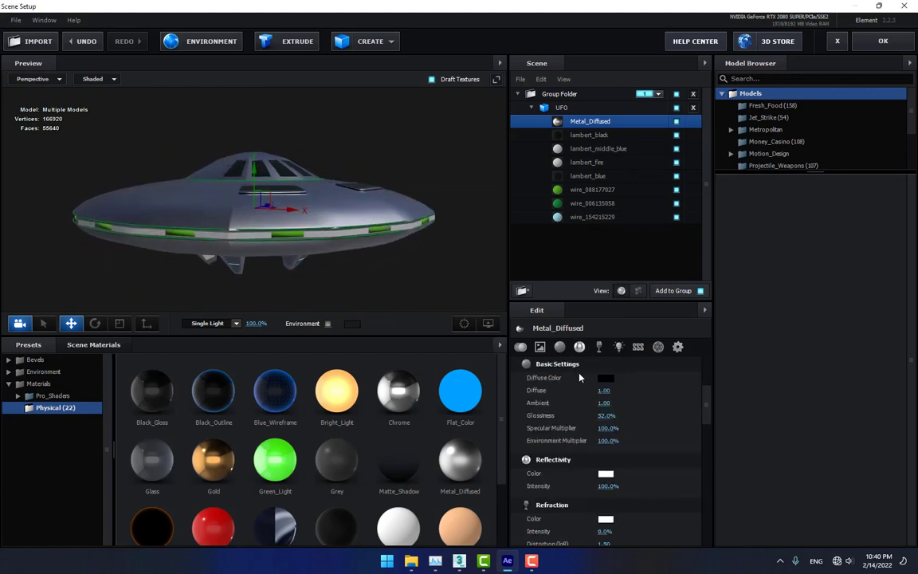
pyautogui.moveTo(606, 483); pyautogui.dragTo(585, 485)
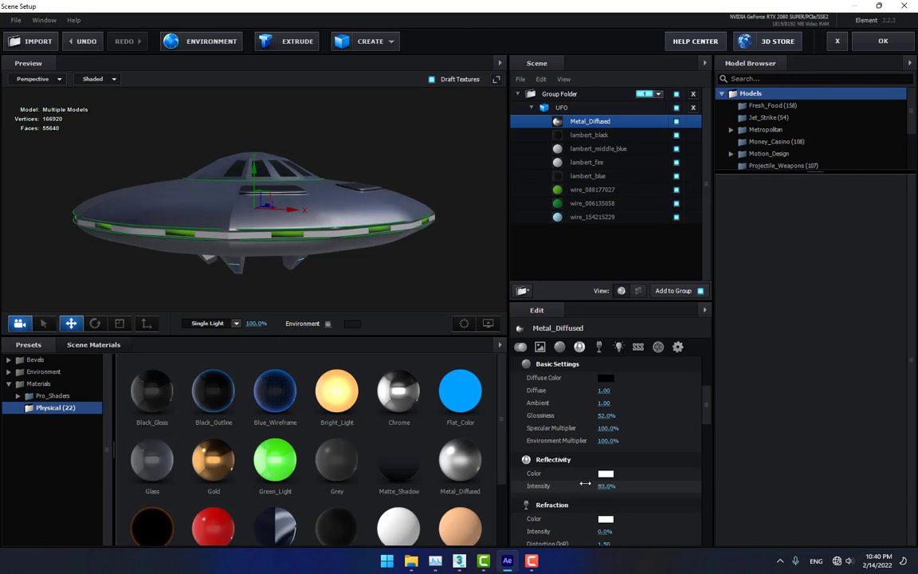
pyautogui.moveTo(438, 274); pyautogui.dragTo(488, 225)
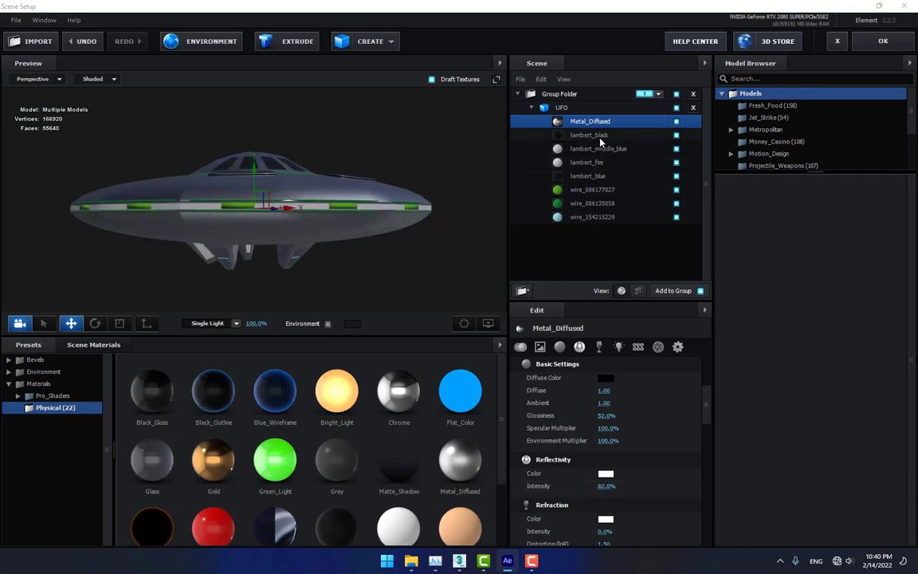
# Try the Chrome physical preset on the UFO's lambert_black material.
pyautogui.click(589, 135)
pyautogui.moveTo(446, 176); pyautogui.dragTo(438, 209)
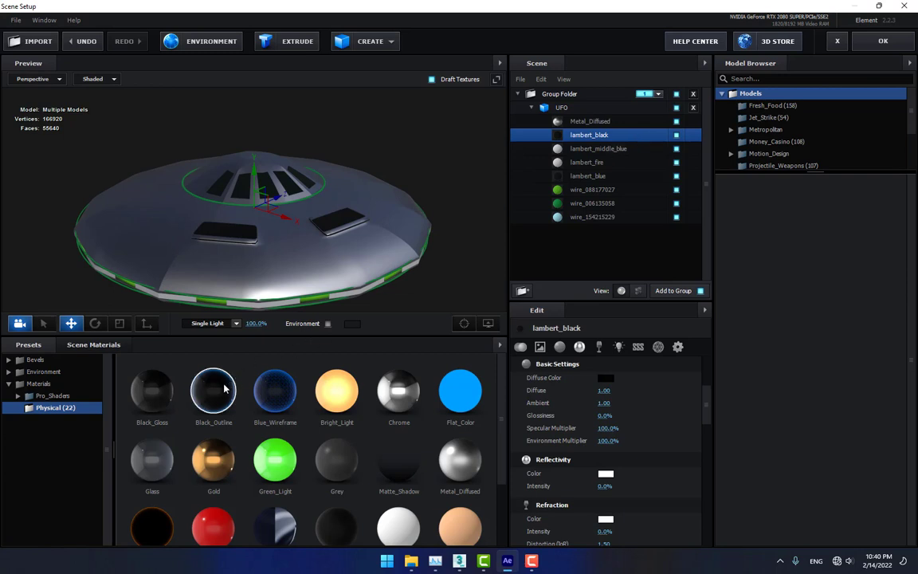
pyautogui.moveTo(398, 391); pyautogui.dragTo(505, 305)
pyautogui.moveTo(605, 137); pyautogui.dragTo(606, 135)
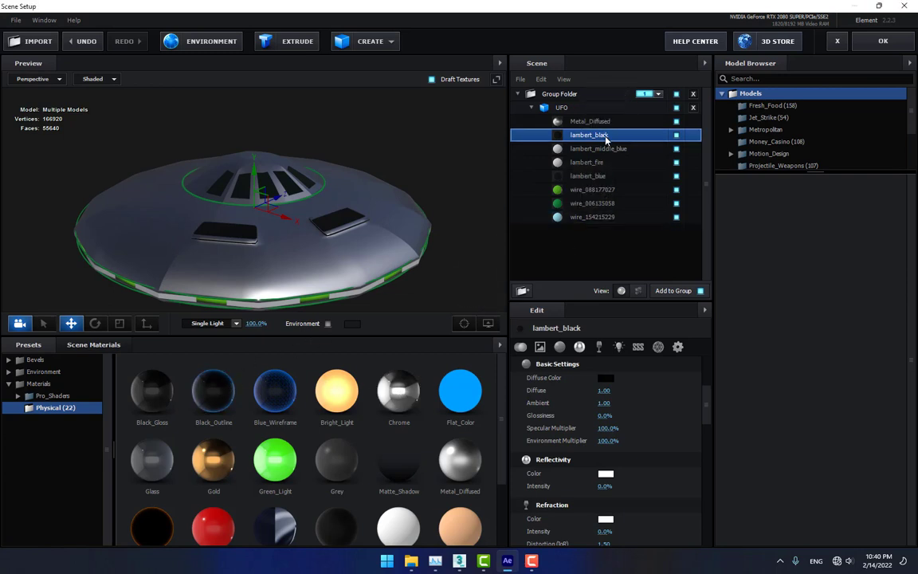
pyautogui.moveTo(431, 229); pyautogui.dragTo(431, 212)
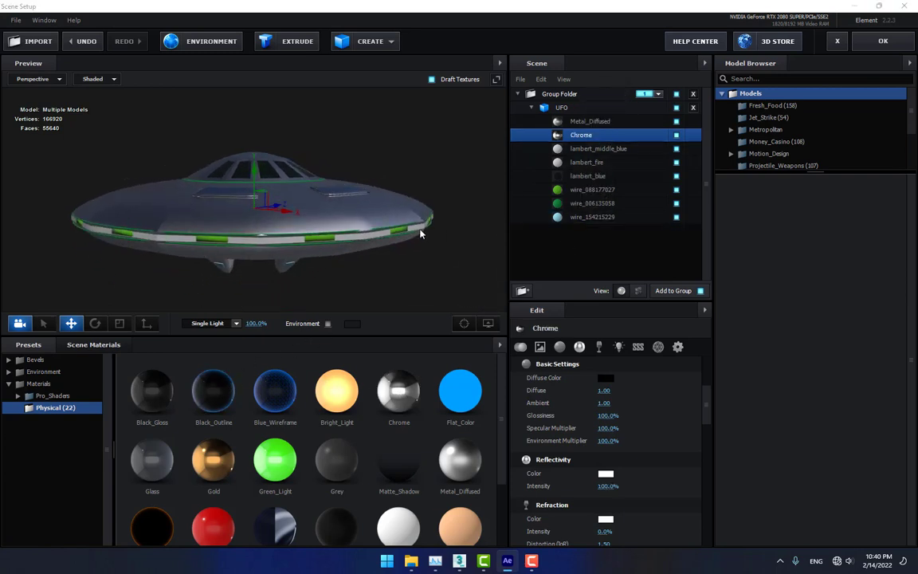
# Replace the UFO's second material with the Black_Outline preset and set its illumination color to orange.
pyautogui.moveTo(218, 392); pyautogui.dragTo(630, 136)
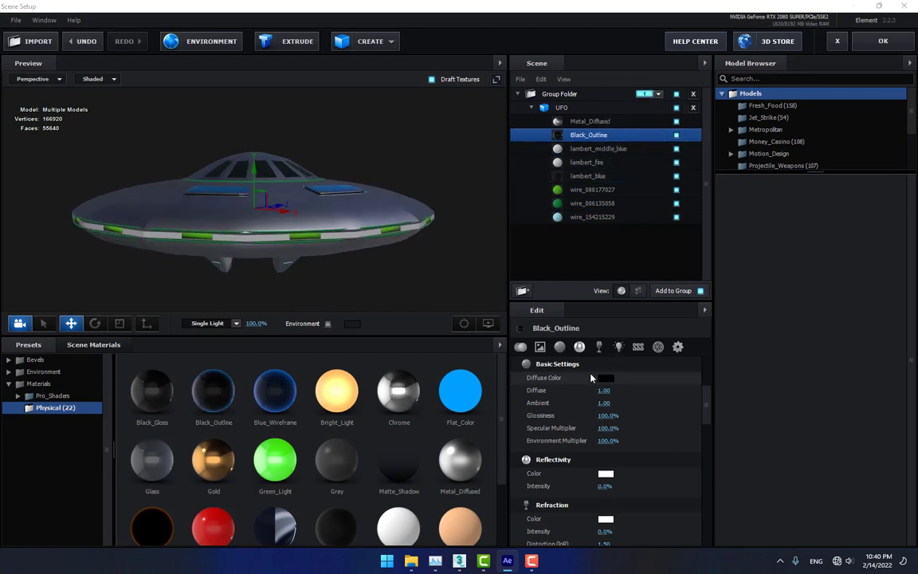
pyautogui.scroll(-5, 609, 446)
pyautogui.scroll(-1, 608, 447)
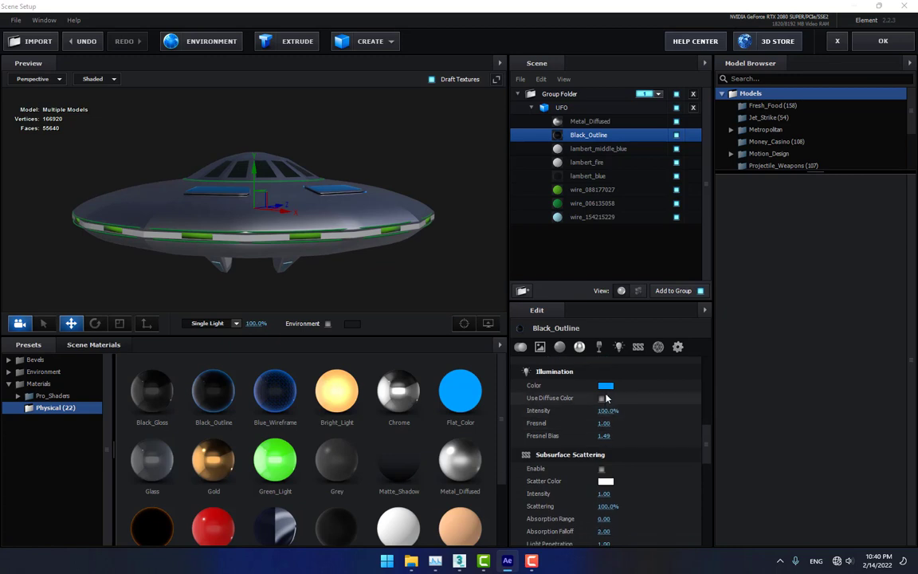
pyautogui.click(608, 386)
pyautogui.click(662, 461)
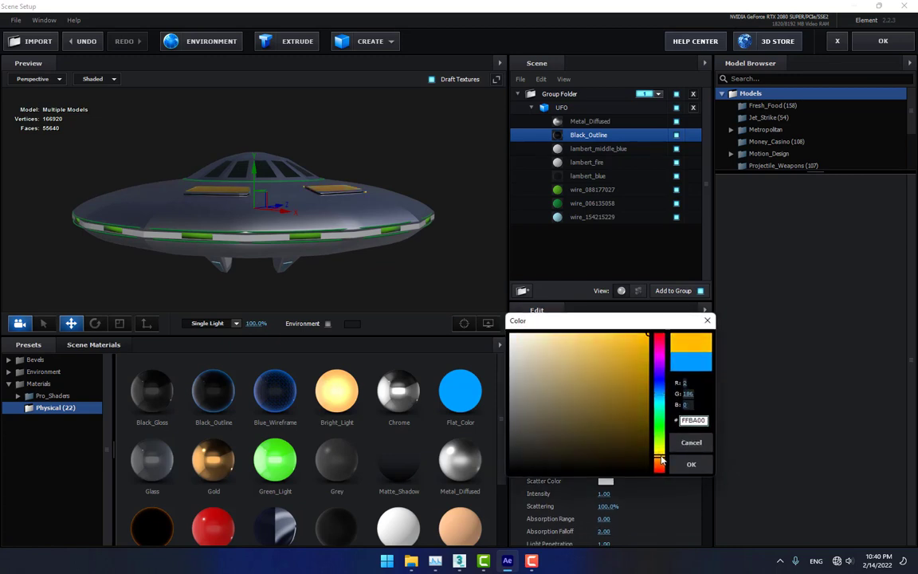
pyautogui.click(691, 464)
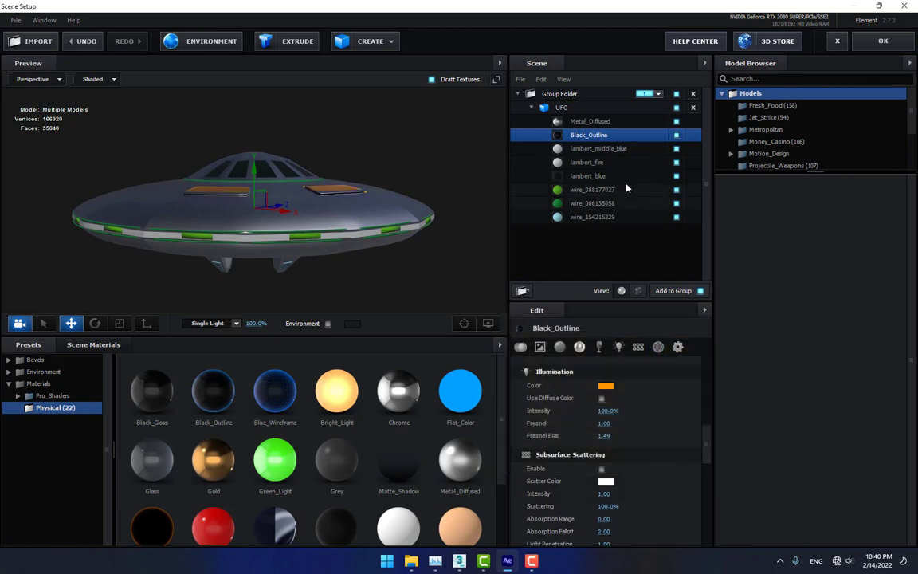
# Apply the Chrome preset to the lambert_middle_blue material and the Gold preset to lambert_fire.
pyautogui.click(607, 149)
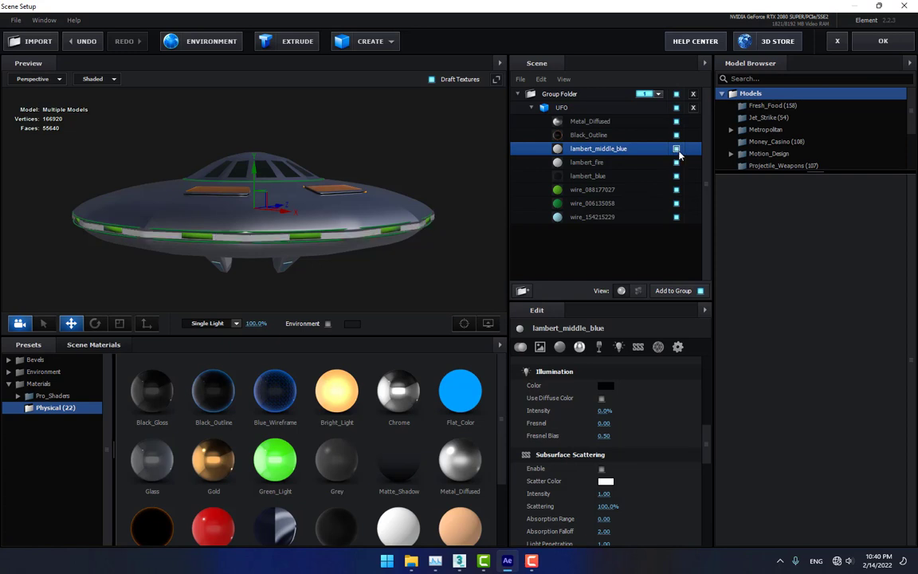
pyautogui.moveTo(399, 391); pyautogui.dragTo(586, 149)
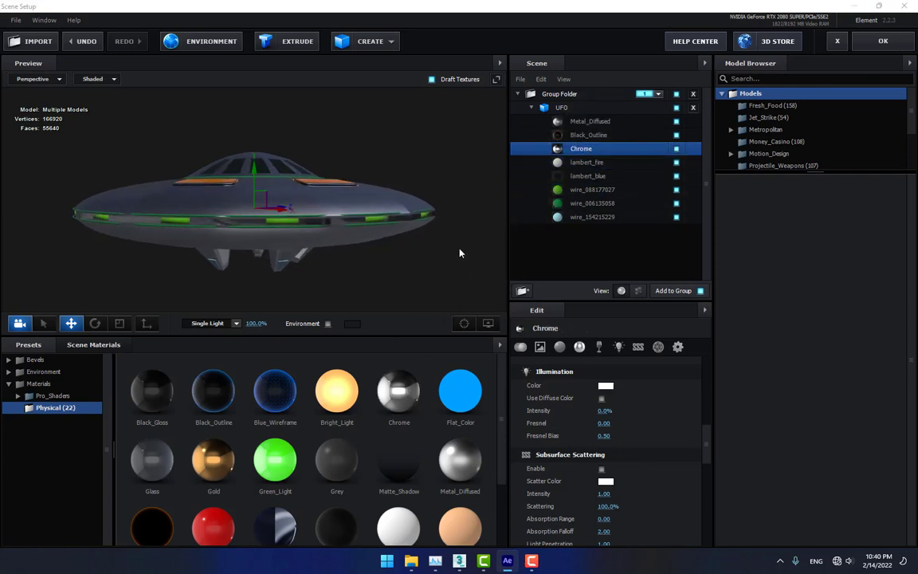
pyautogui.click(599, 161)
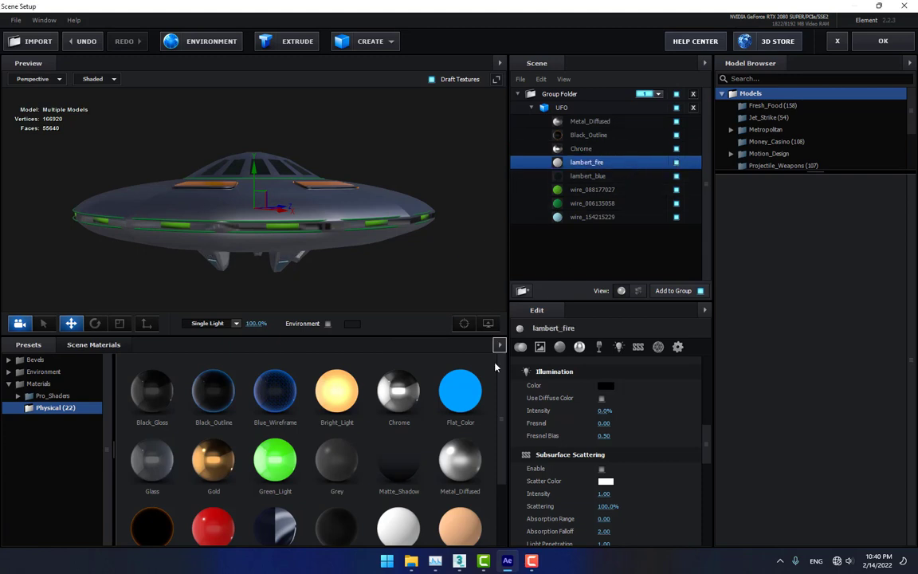
pyautogui.scroll(-1, 424, 428)
pyautogui.moveTo(213, 420); pyautogui.dragTo(622, 162)
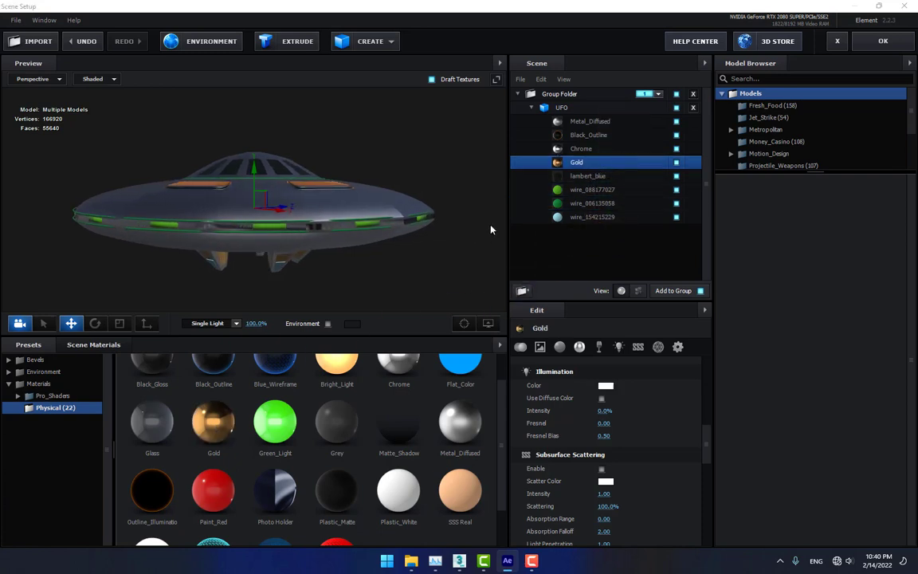
# Apply the Black_Gloss preset to the UFO's lambert_blue material.
pyautogui.click(591, 176)
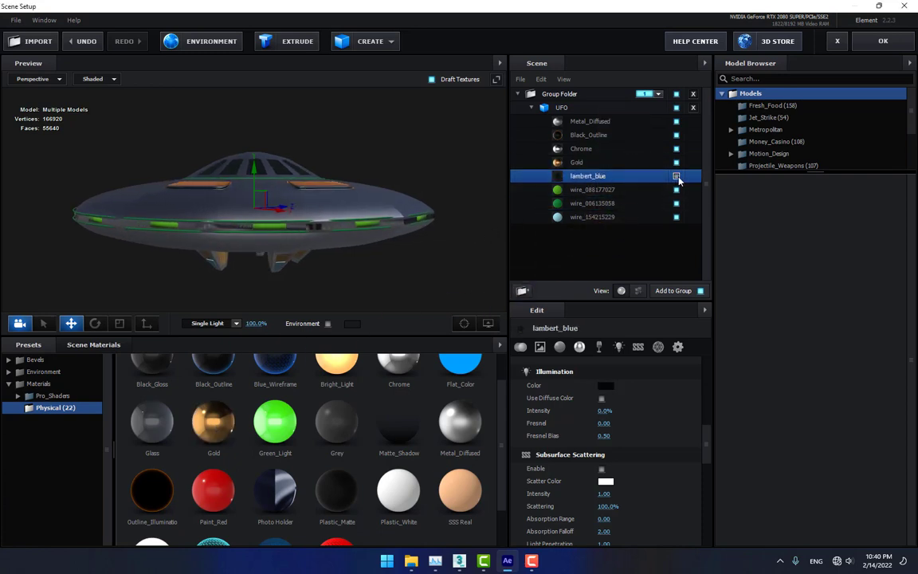
pyautogui.scroll(1, 245, 385)
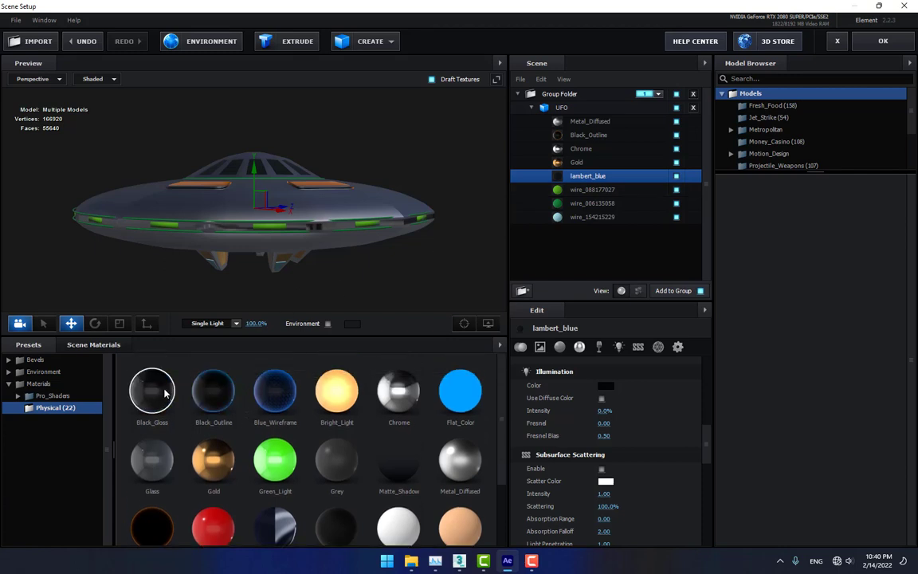
pyautogui.moveTo(151, 389); pyautogui.dragTo(596, 184)
pyautogui.moveTo(446, 236); pyautogui.dragTo(446, 238)
# Apply the Bright_Light preset to both green materials, wire_088177027 and wire_006135058.
pyautogui.click(609, 192)
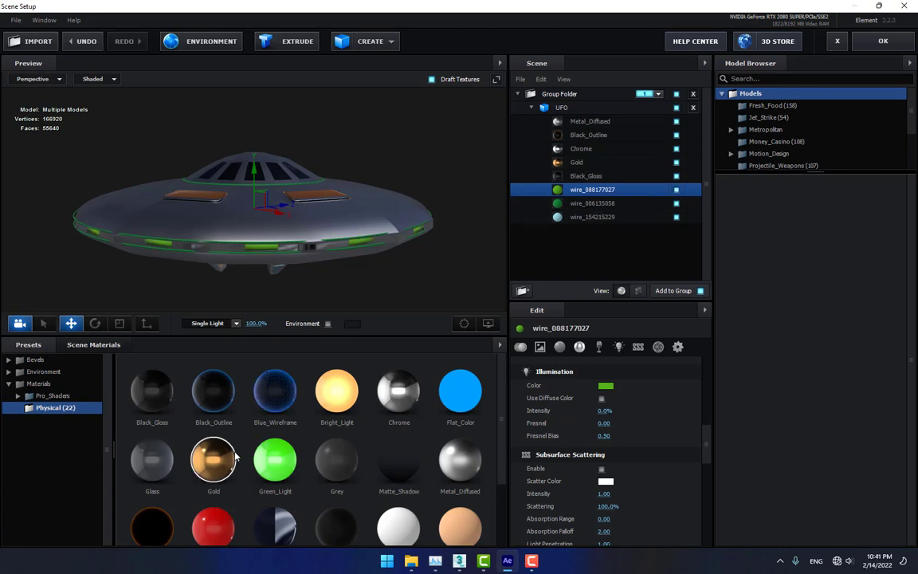
pyautogui.moveTo(338, 393); pyautogui.dragTo(597, 206)
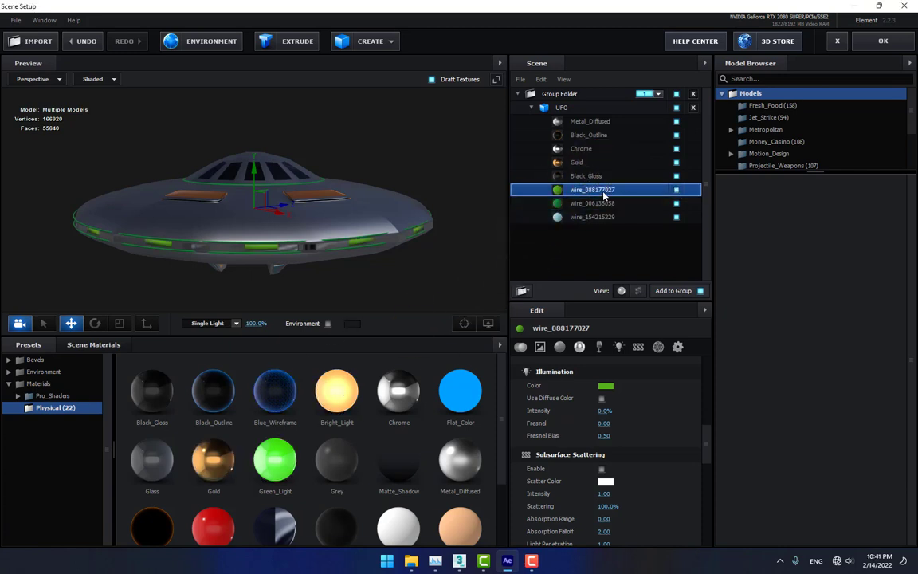
pyautogui.moveTo(341, 401); pyautogui.dragTo(570, 203)
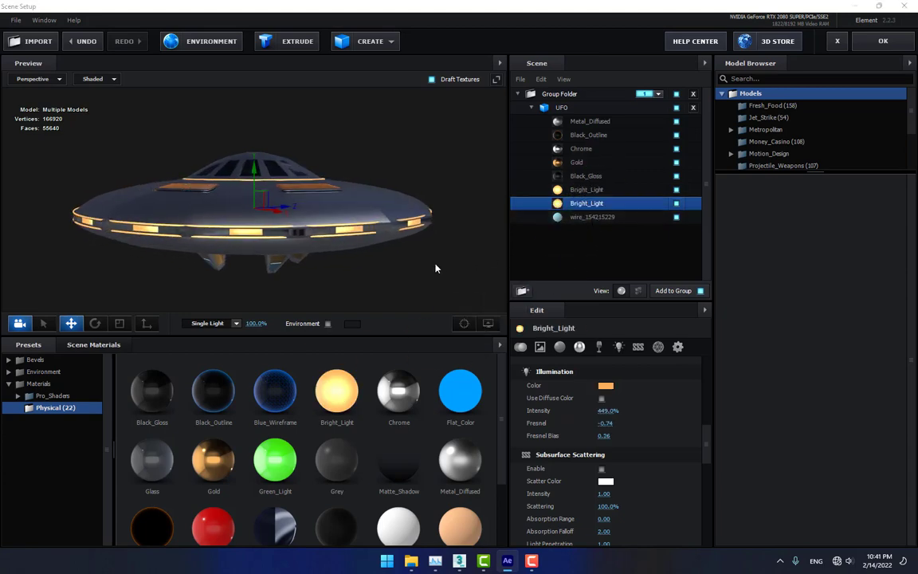
# Accept the Element scene and open the Group 1 settings of the UFO layer's Element effect.
pyautogui.click(898, 47)
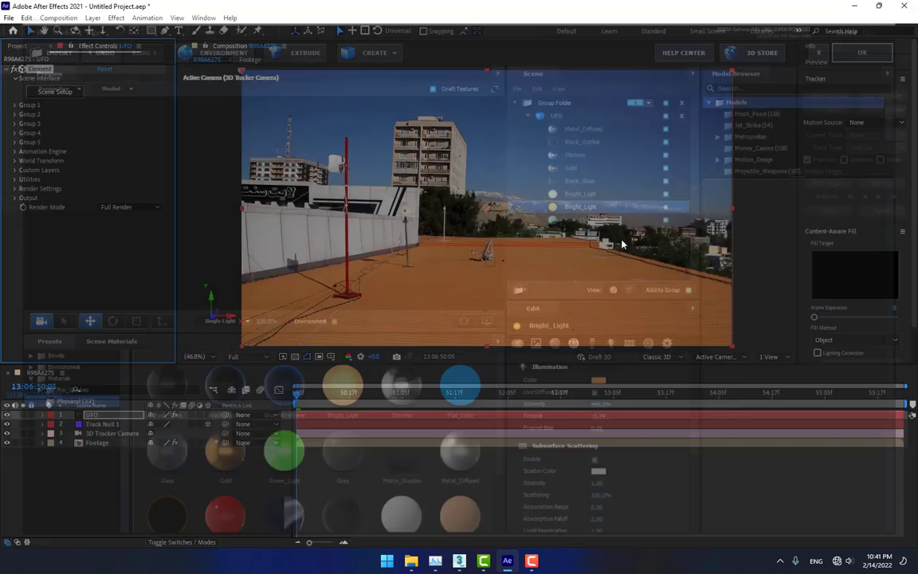
pyautogui.click(95, 416)
pyautogui.click(13, 106)
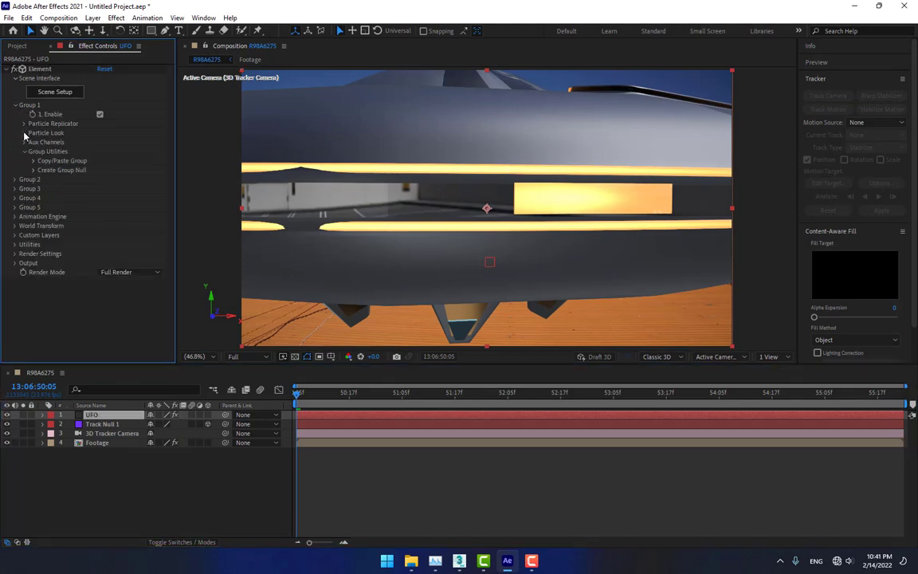
# Set Group 1's Particle Size to 3.10 to scale down the UFO, and scrub the footage to check it.
pyautogui.click(25, 133)
pyautogui.moveTo(103, 142); pyautogui.dragTo(94, 170)
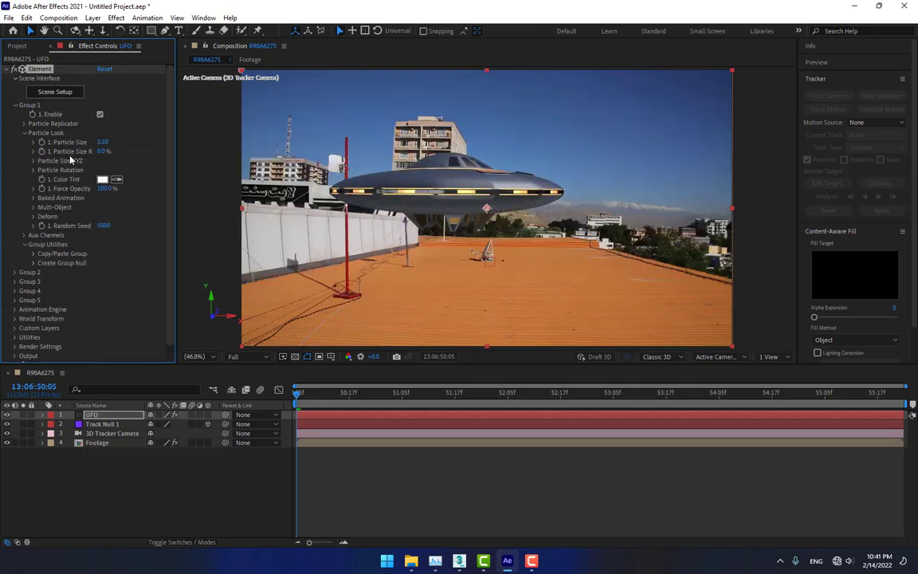
pyautogui.moveTo(301, 392); pyautogui.dragTo(157, 407)
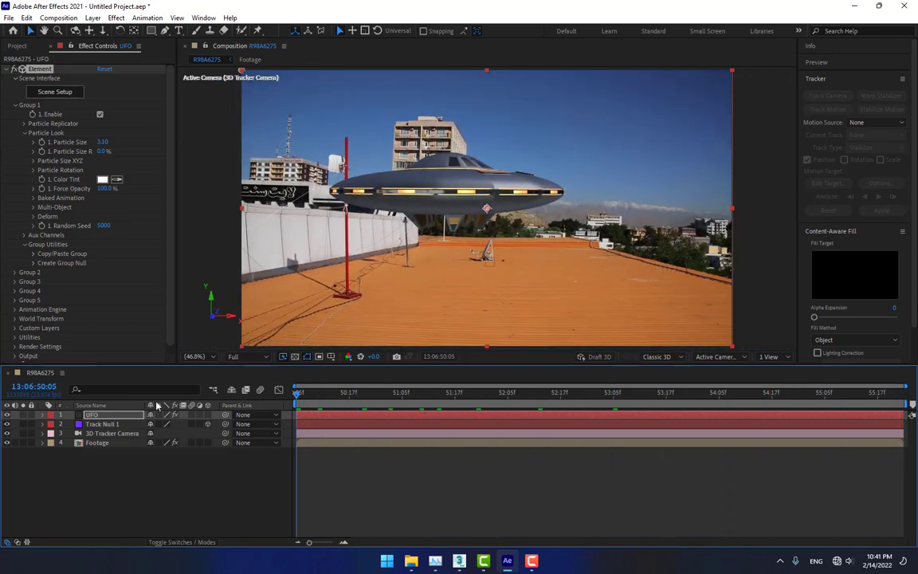
# Apply the Bright_Light preset to the UFO's wire_154215229 material and accept the Element scene.
pyautogui.click(55, 92)
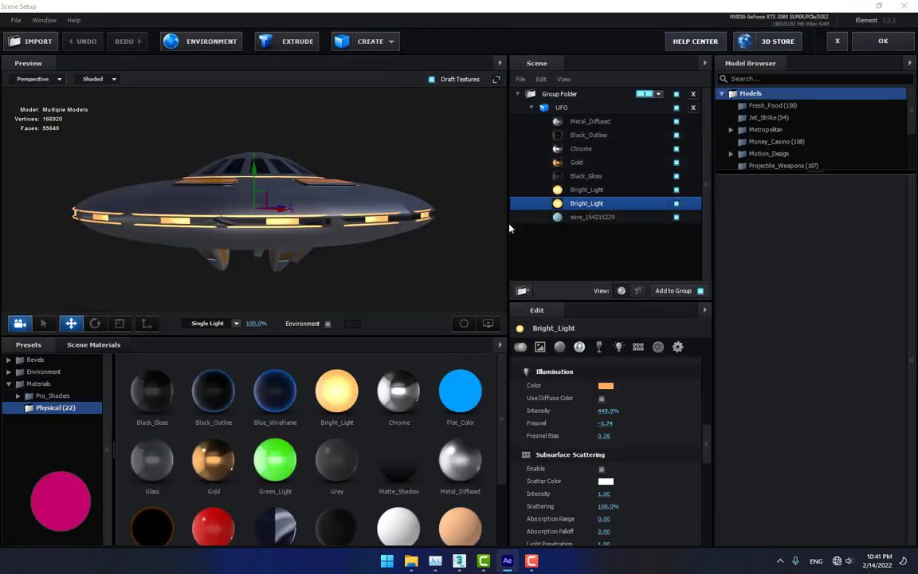
pyautogui.click(604, 219)
pyautogui.moveTo(336, 390); pyautogui.dragTo(596, 219)
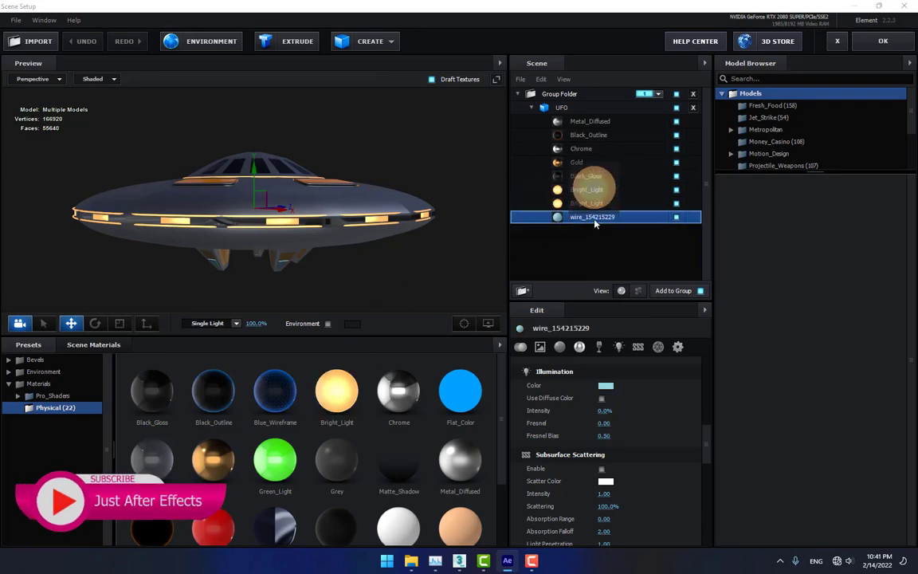
pyautogui.click(879, 42)
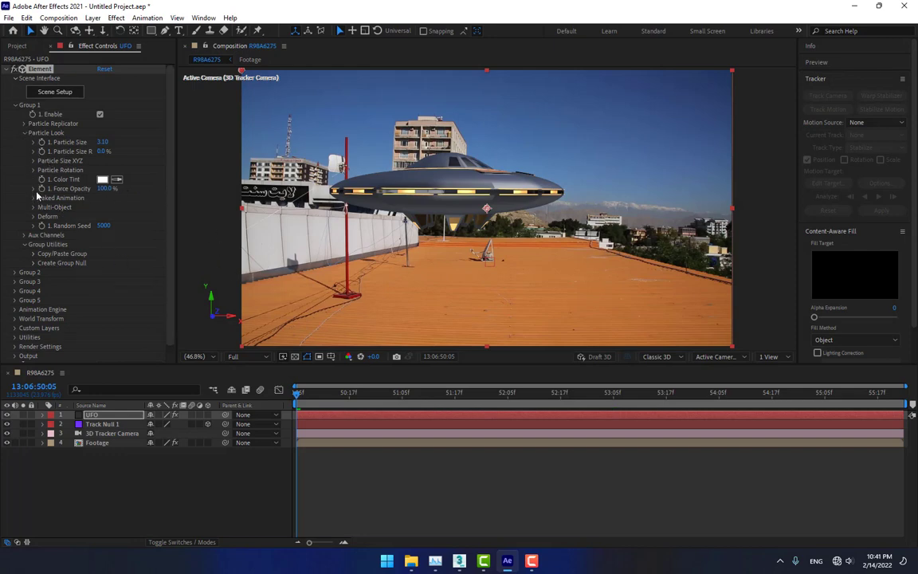
# Keyframe Group 1's Y Rotation at the first frame and set it to 1 full turn at 13:06:55:22.
pyautogui.click(25, 124)
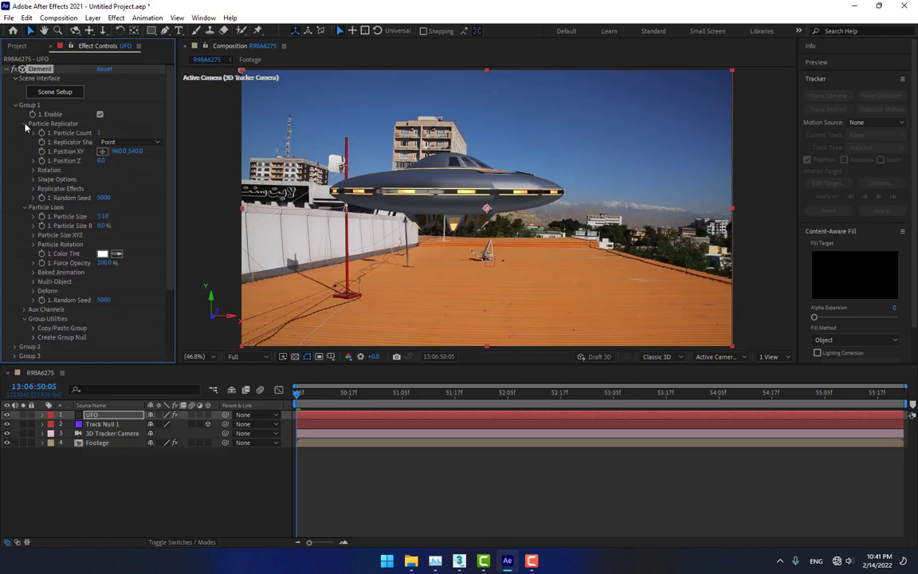
pyautogui.click(34, 171)
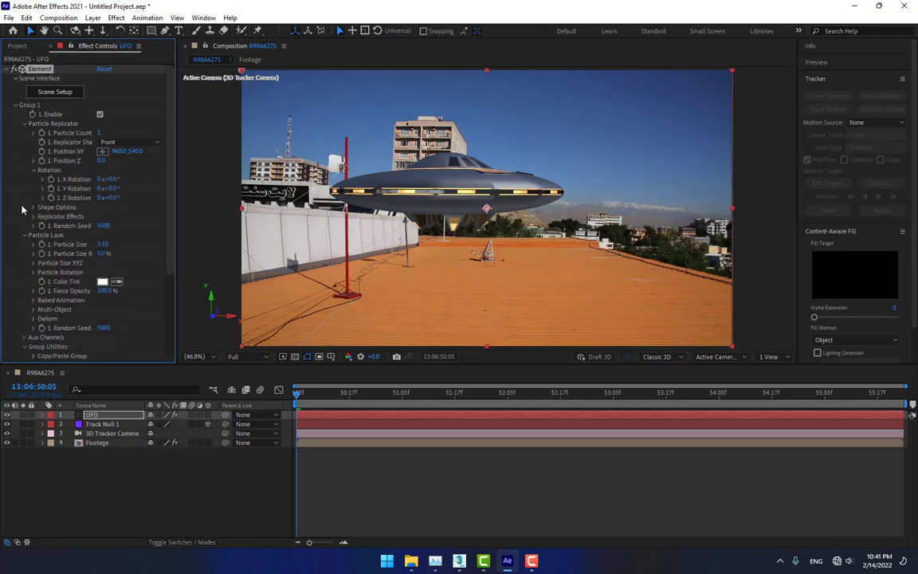
pyautogui.moveTo(881, 393); pyautogui.dragTo(902, 393)
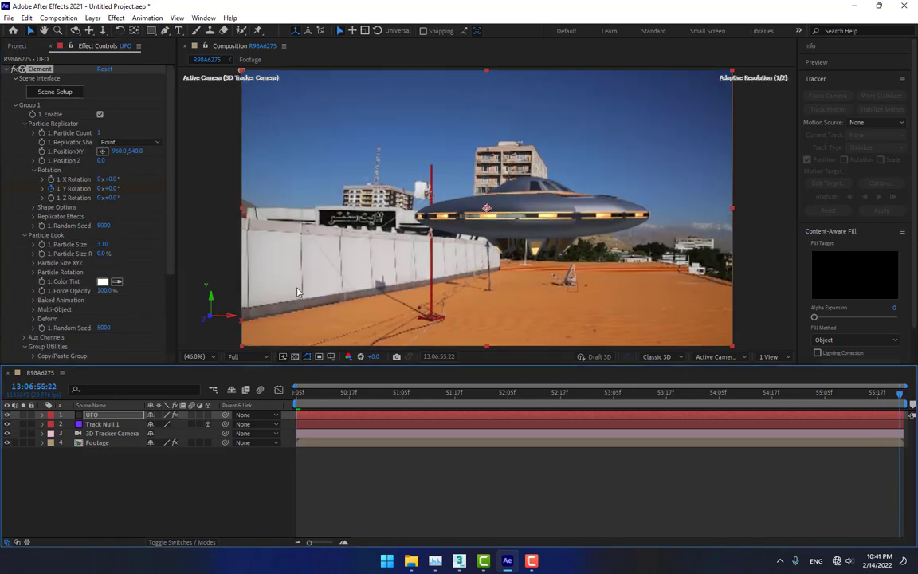
pyautogui.click(103, 188)
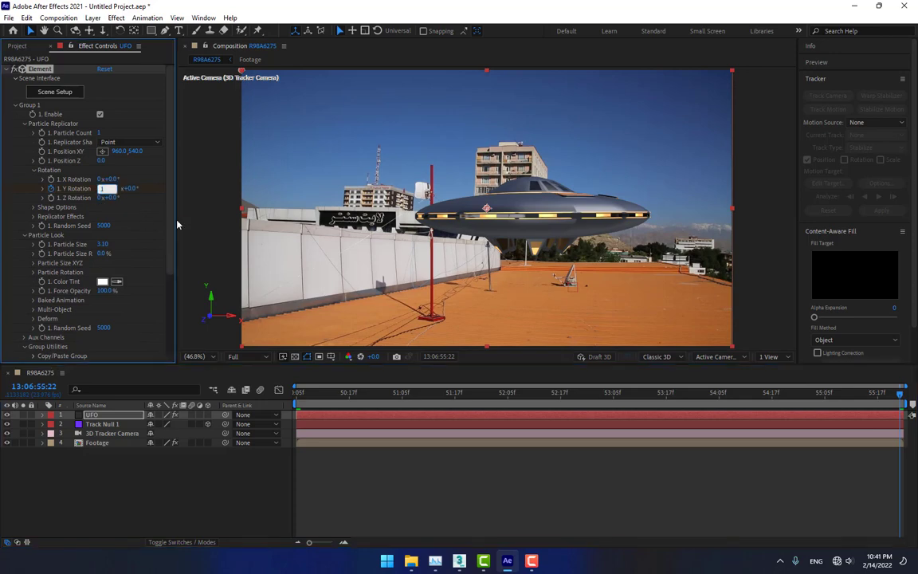
pyautogui.write('1')
pyautogui.press('Return')
# At the first frame, send the UFO far out of frame with Position XY 8094, 540 and Position Z 8170.
pyautogui.moveTo(287, 392); pyautogui.dragTo(136, 476)
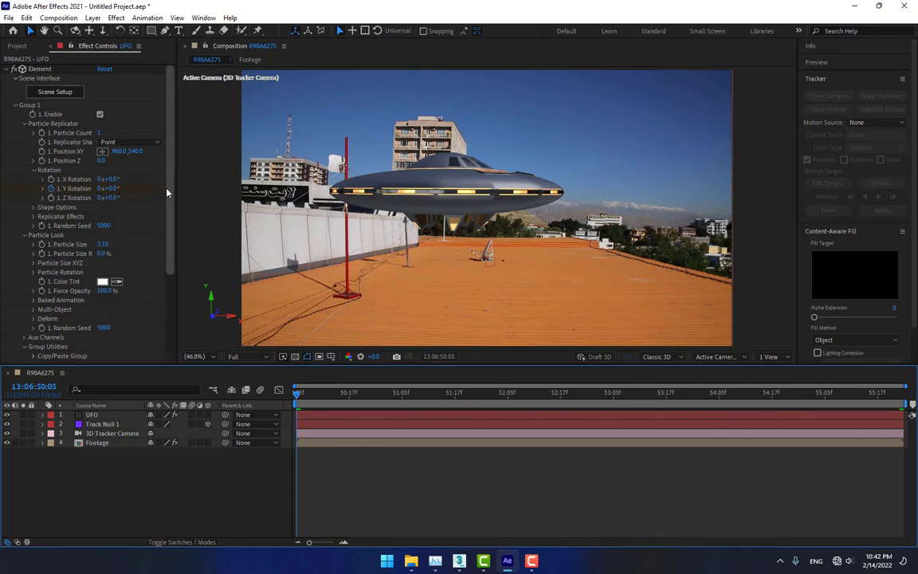
pyautogui.moveTo(112, 151); pyautogui.dragTo(408, 138)
pyautogui.moveTo(138, 152); pyautogui.dragTo(172, 151)
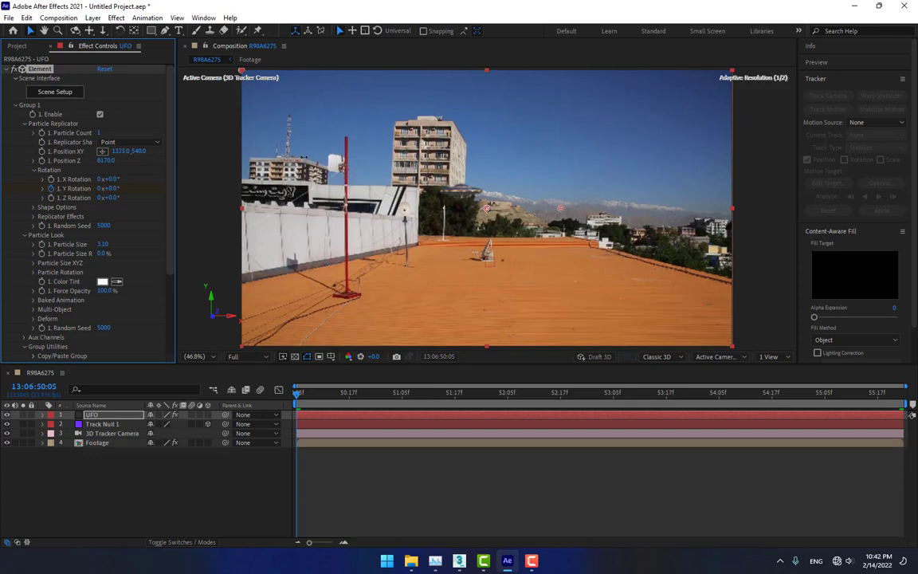
pyautogui.moveTo(636, 157); pyautogui.dragTo(304, 209)
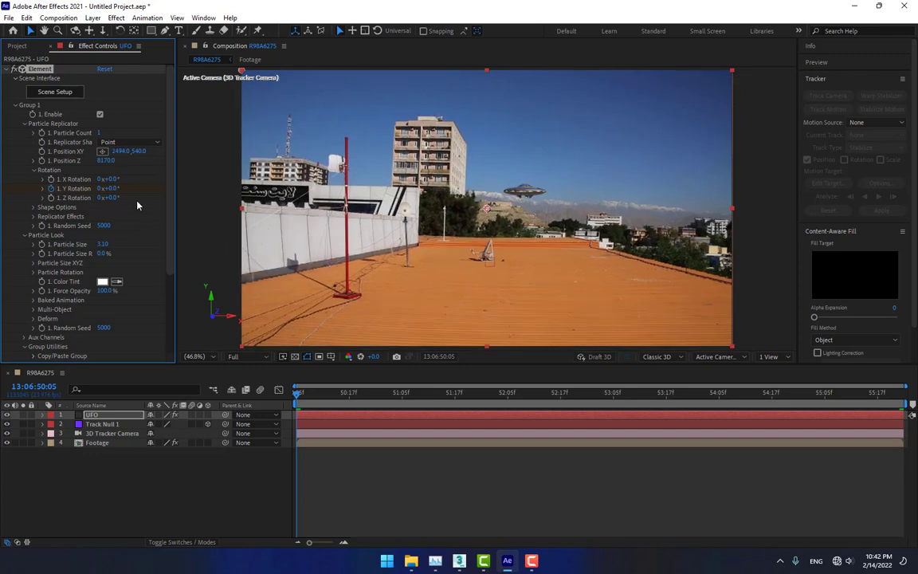
pyautogui.moveTo(124, 153); pyautogui.dragTo(448, 277)
pyautogui.moveTo(376, 396); pyautogui.dragTo(508, 391)
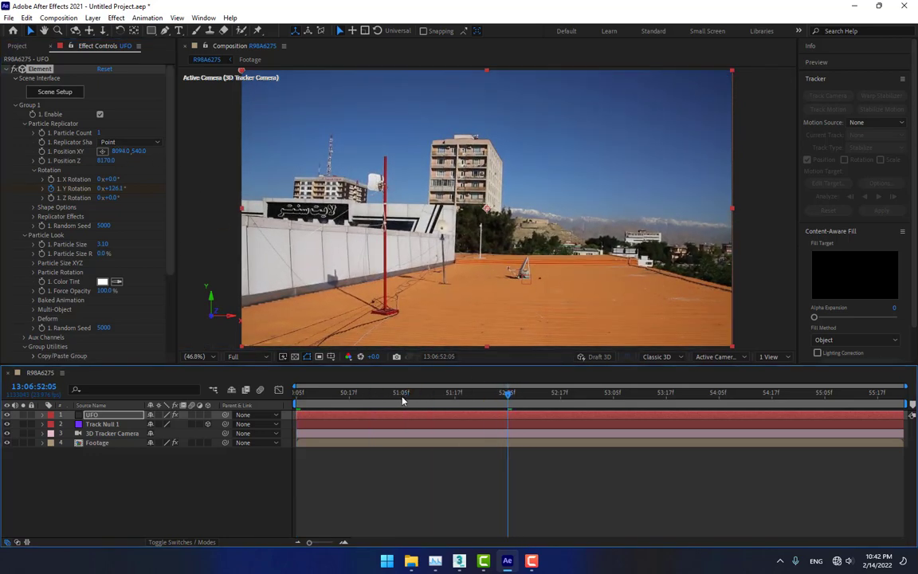
pyautogui.moveTo(405, 397); pyautogui.dragTo(428, 401)
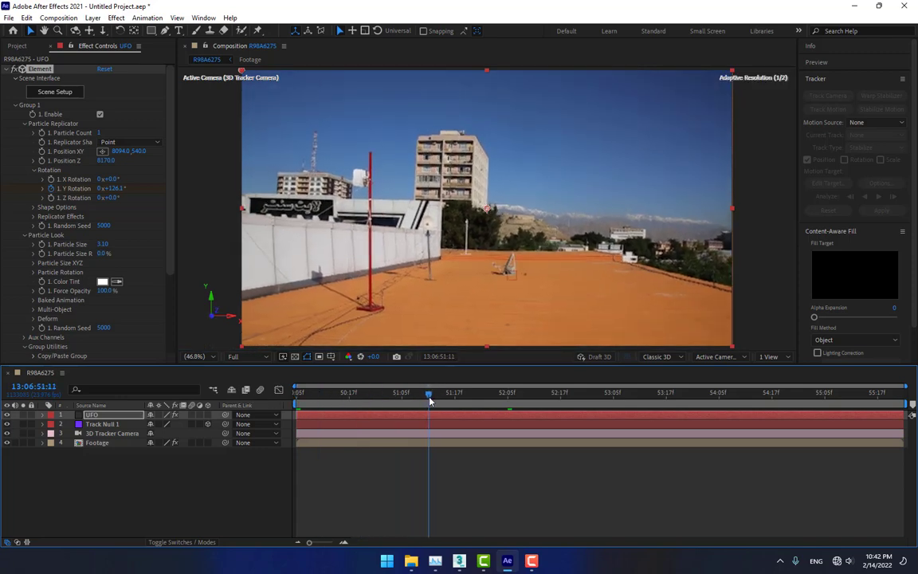
pyautogui.moveTo(122, 153); pyautogui.dragTo(117, 154)
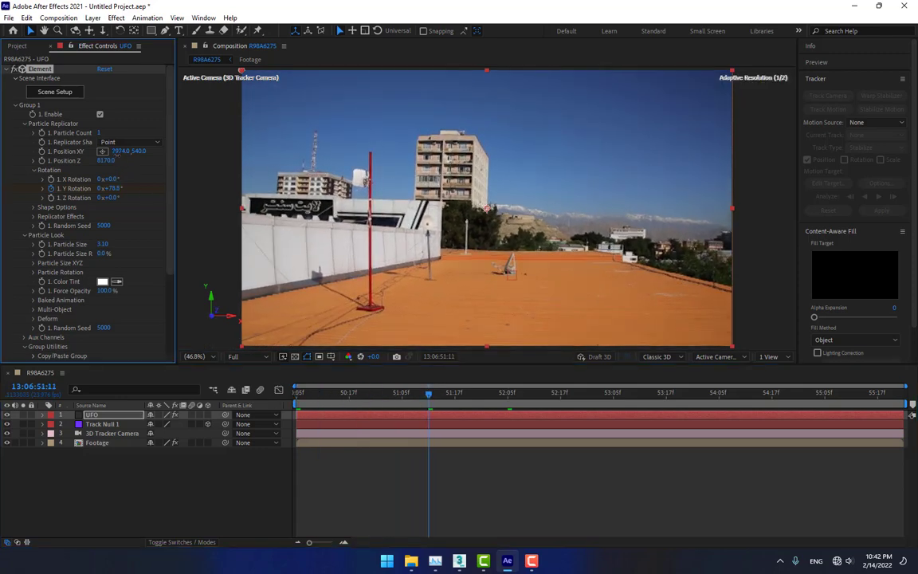
# Keyframe Position XY and Position Z at the first frame, and set Position Z to 970 at 13:06:51:10.
pyautogui.press('Home')
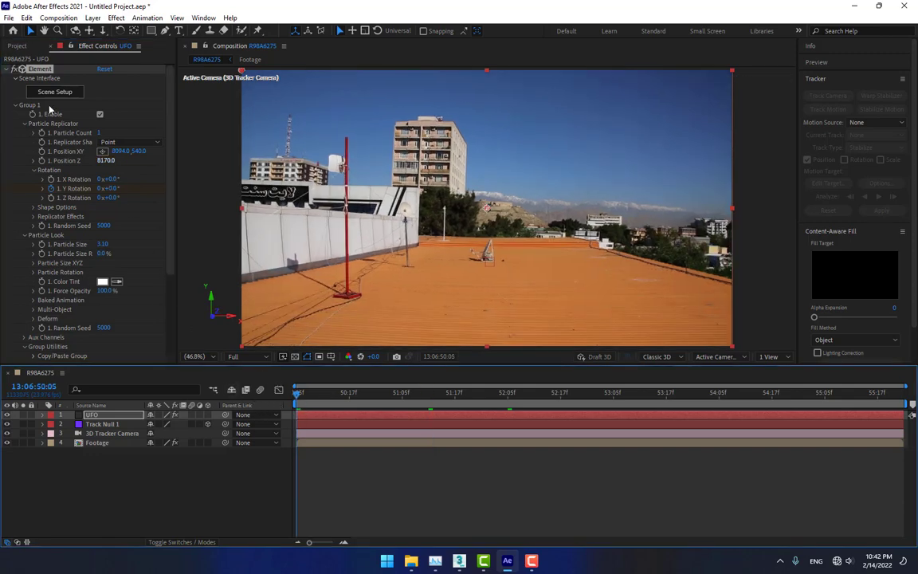
pyautogui.click(424, 392)
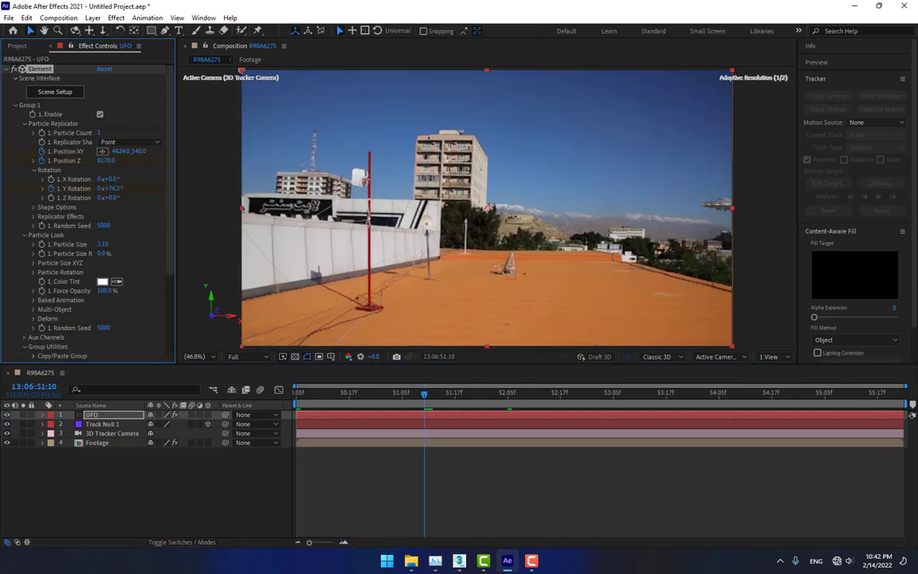
pyautogui.moveTo(104, 161); pyautogui.dragTo(229, 163)
pyautogui.moveTo(145, 195); pyautogui.dragTo(117, 212)
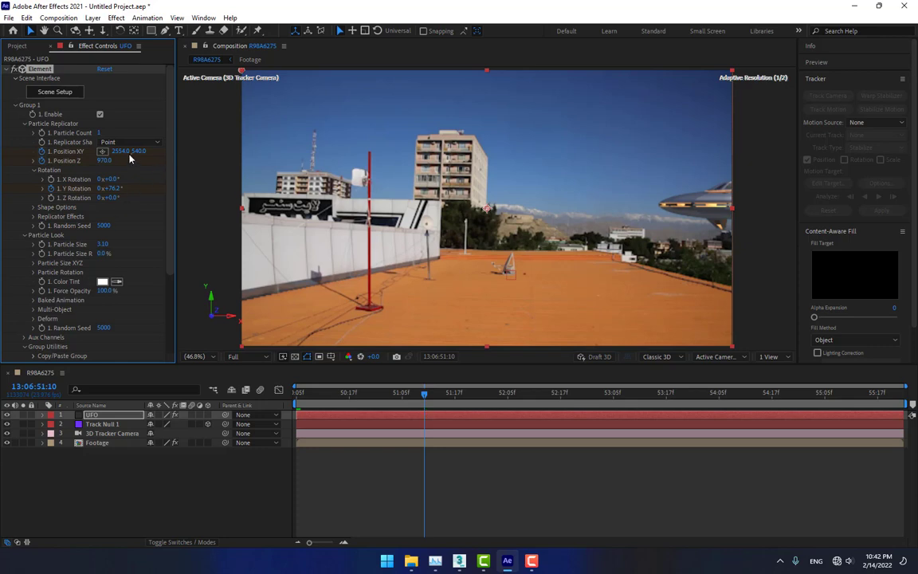
# Place the UFO above the rooftop at 13:06:51:10 with Position XY 1181, 343, and scrub onward to check it.
pyautogui.moveTo(120, 151); pyautogui.dragTo(73, 180)
pyautogui.moveTo(138, 152); pyautogui.dragTo(1, 180)
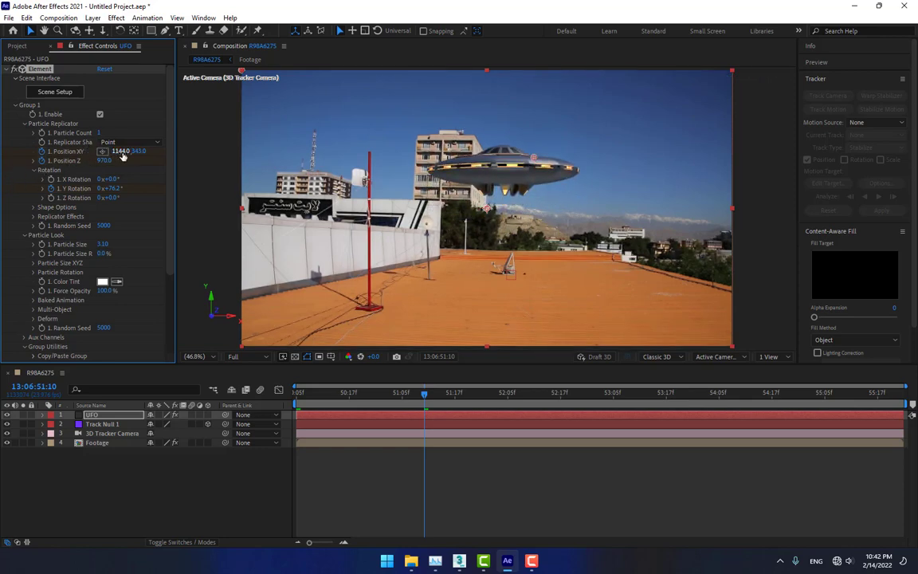
pyautogui.moveTo(117, 151); pyautogui.dragTo(145, 154)
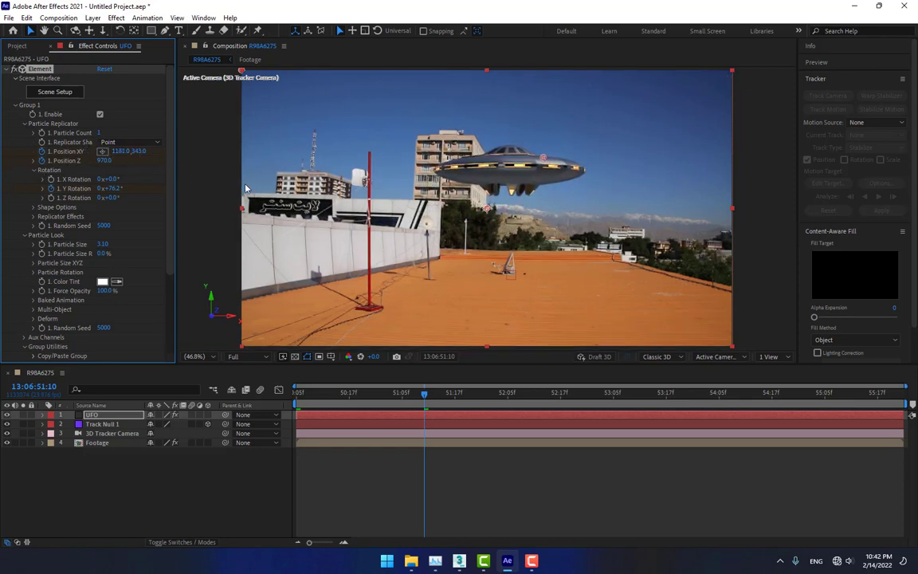
pyautogui.moveTo(428, 397); pyautogui.dragTo(495, 394)
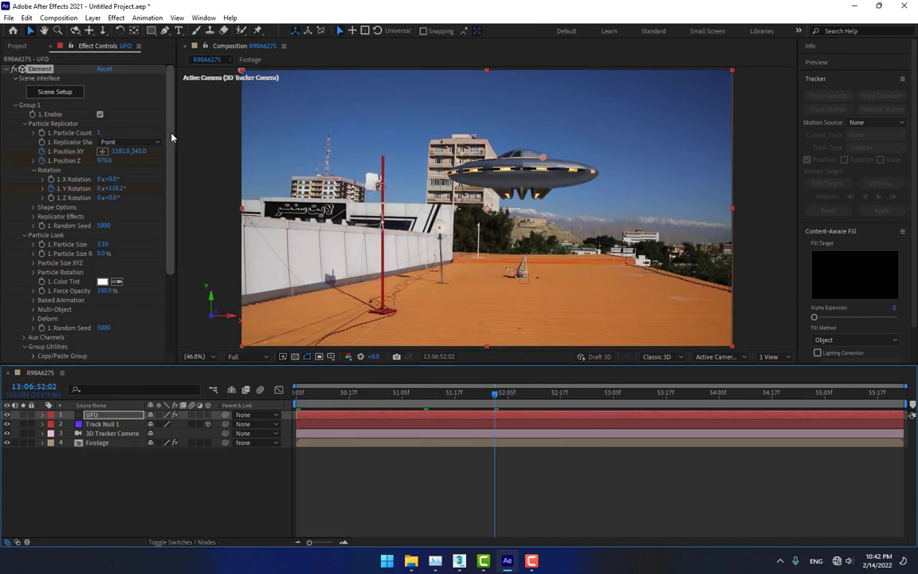
# Open the Element scene setup, collapse the UFO's group folder and examine the Sports and Sound_Music model collections.
pyautogui.click(58, 93)
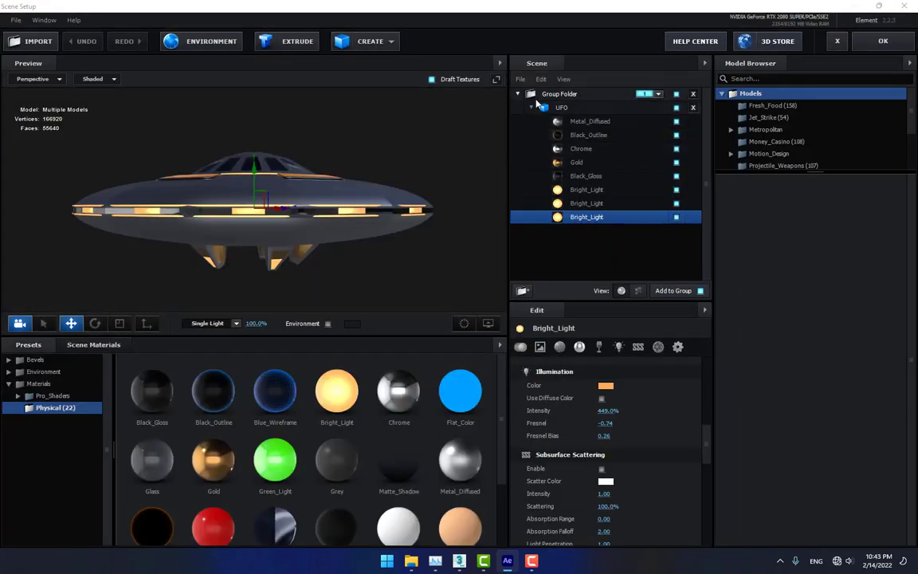
pyautogui.click(532, 108)
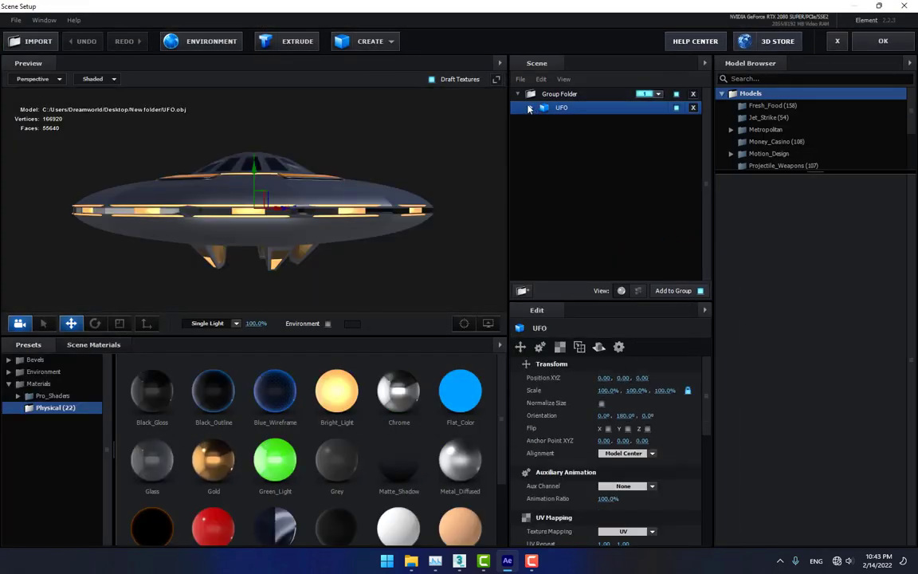
pyautogui.click(518, 94)
pyautogui.scroll(-3, 769, 112)
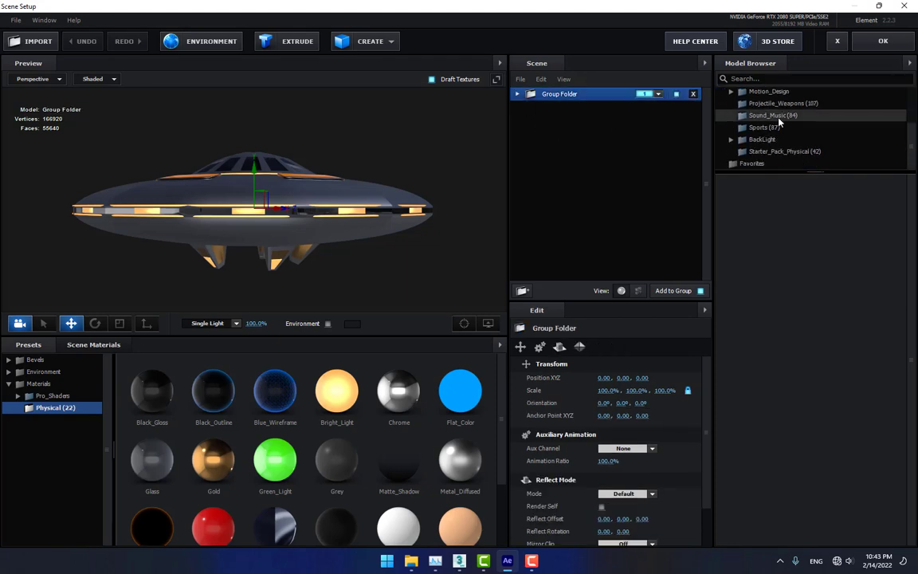
pyautogui.click(764, 128)
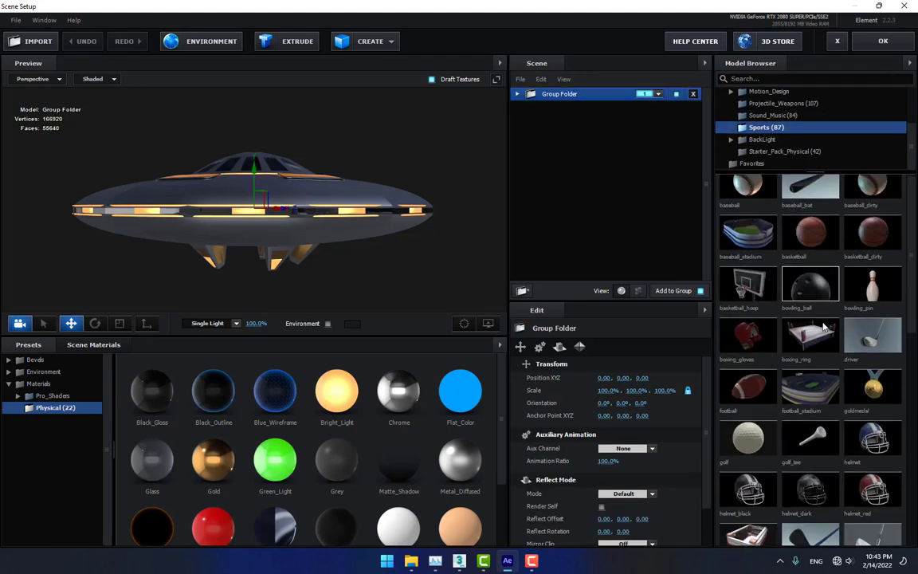
pyautogui.scroll(-10, 824, 309)
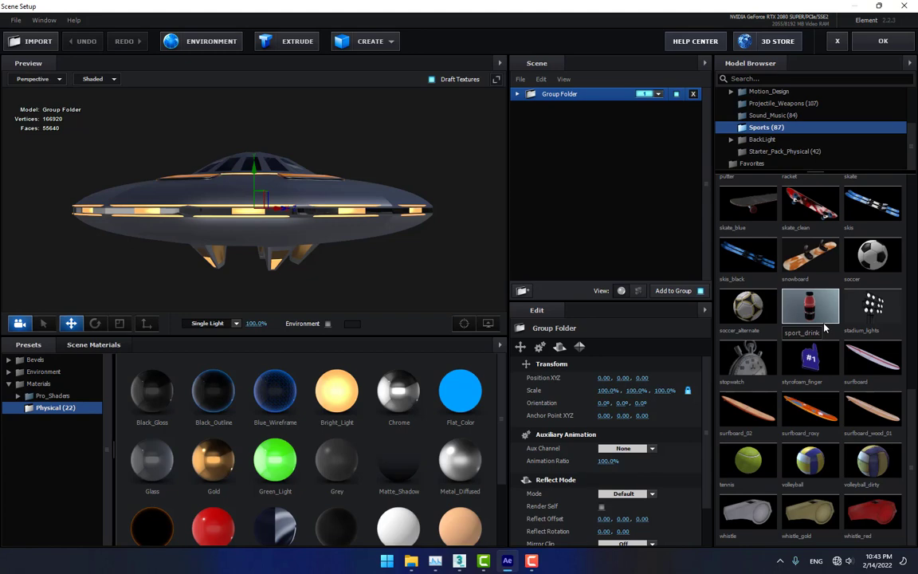
pyautogui.scroll(10, 824, 326)
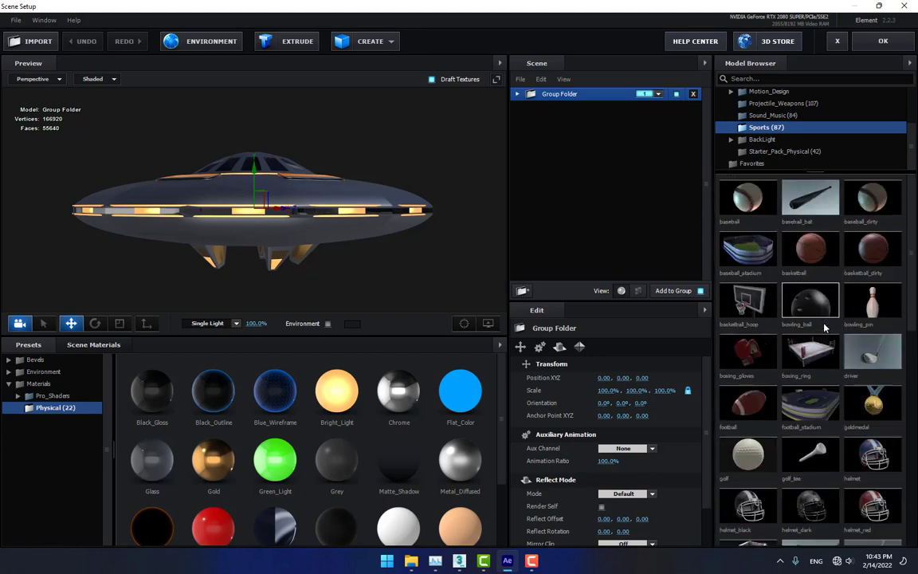
pyautogui.click(766, 117)
pyautogui.scroll(-3, 839, 328)
pyautogui.scroll(-6, 839, 329)
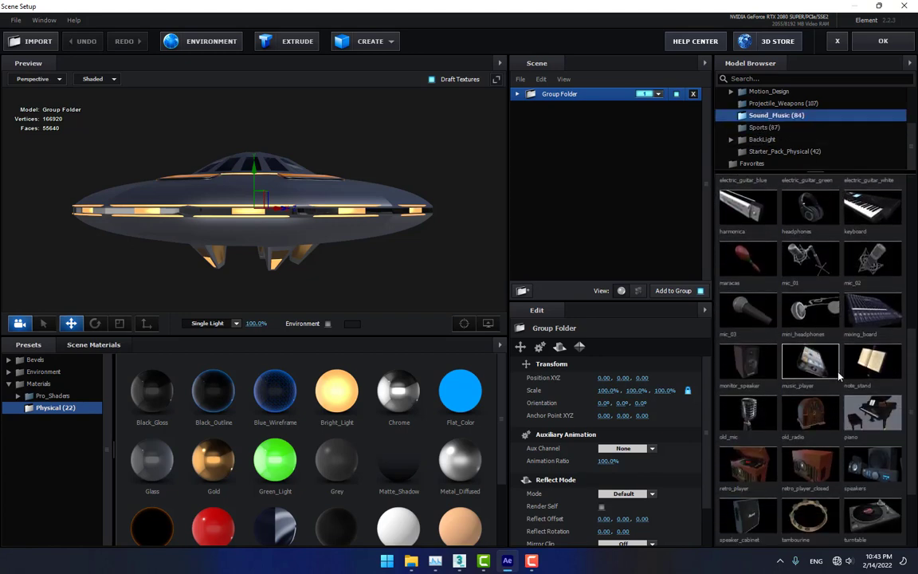
pyautogui.scroll(9, 836, 376)
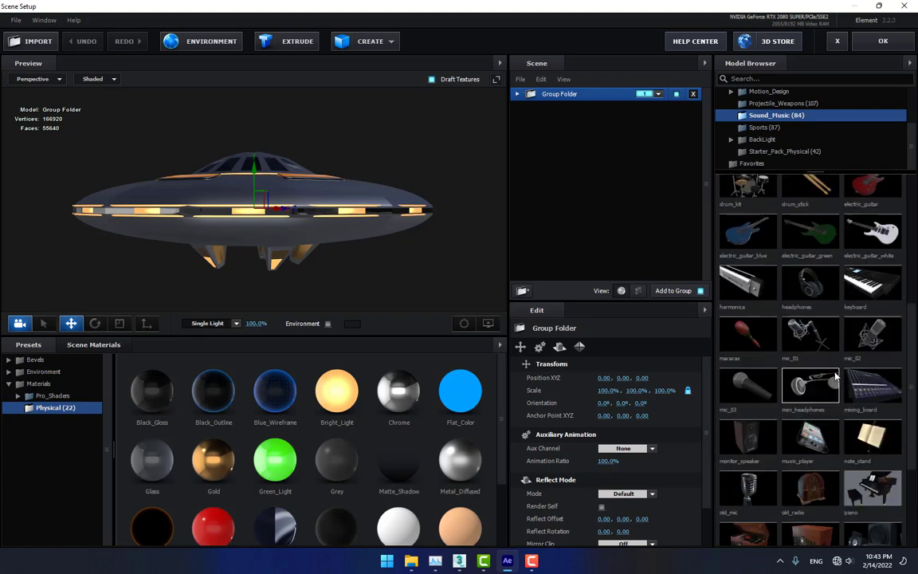
# Add the m26_grenade model from Projectile_Weapons, move it outside the UFO's group folder and assign it to group 2.
pyautogui.click(773, 104)
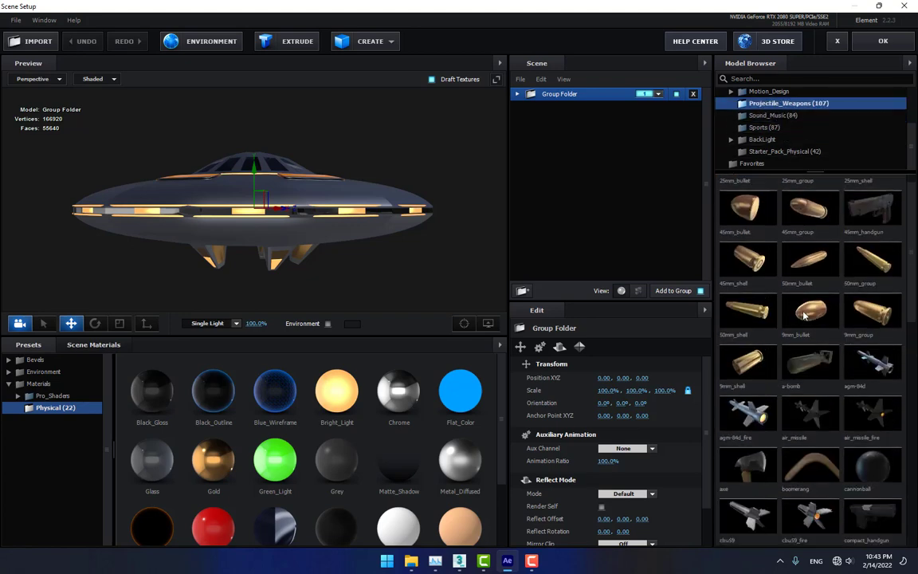
pyautogui.scroll(-5, 804, 316)
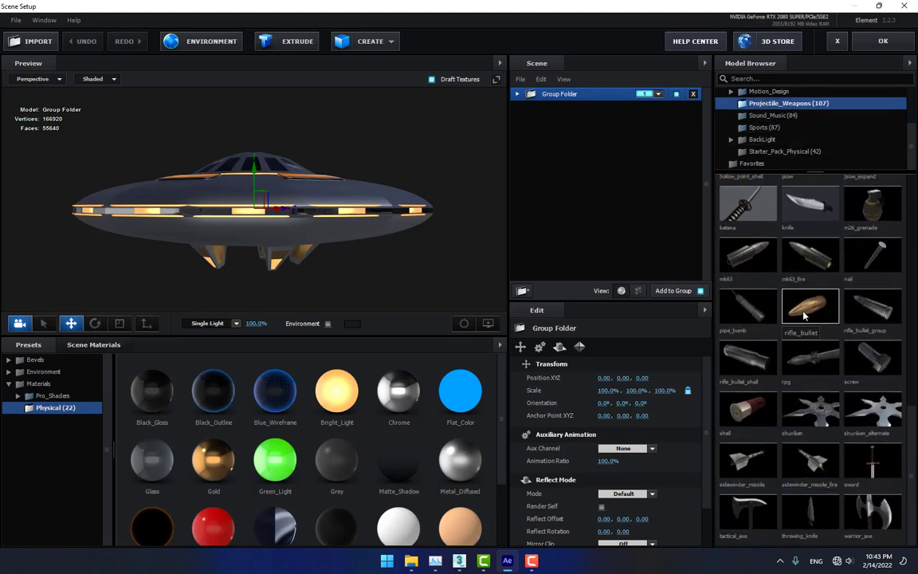
pyautogui.scroll(3, 804, 316)
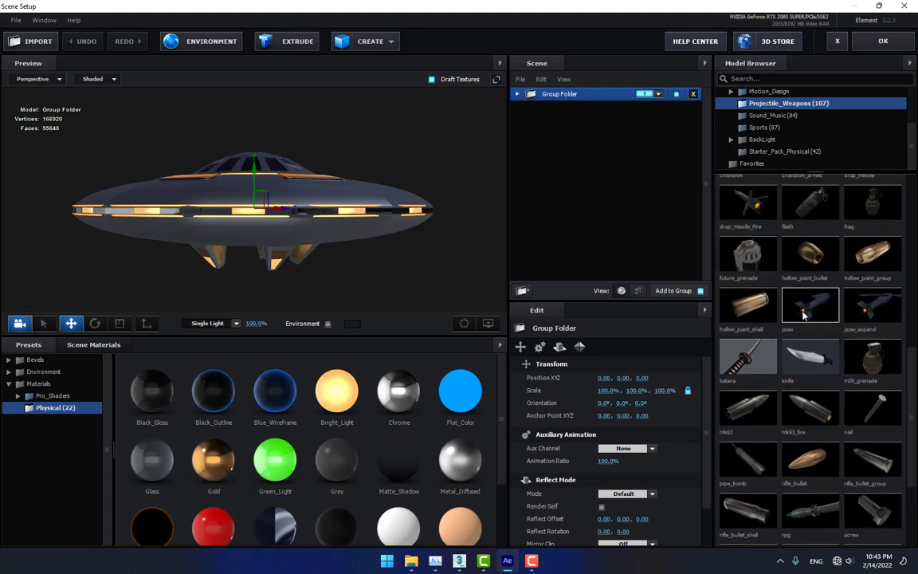
pyautogui.scroll(2, 804, 317)
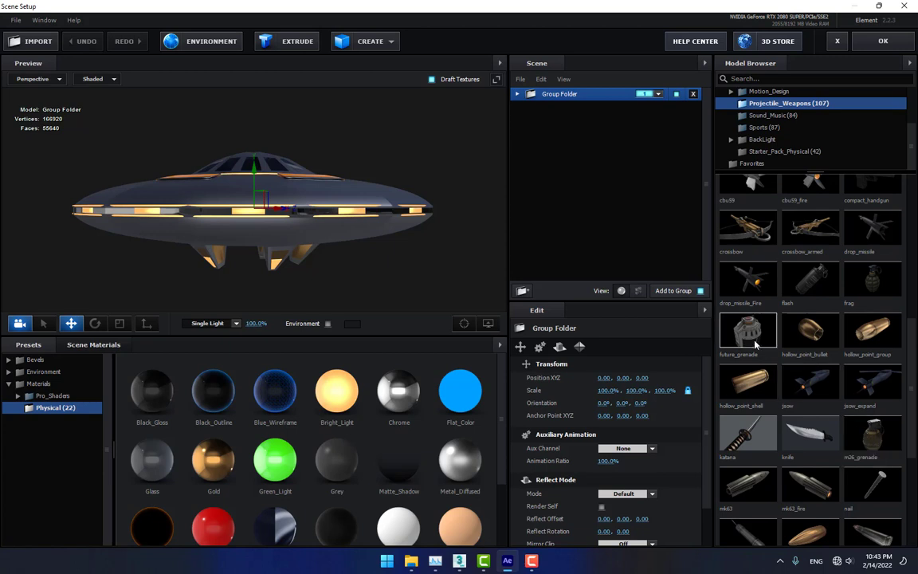
pyautogui.scroll(-1, 877, 430)
pyautogui.scroll(1, 877, 430)
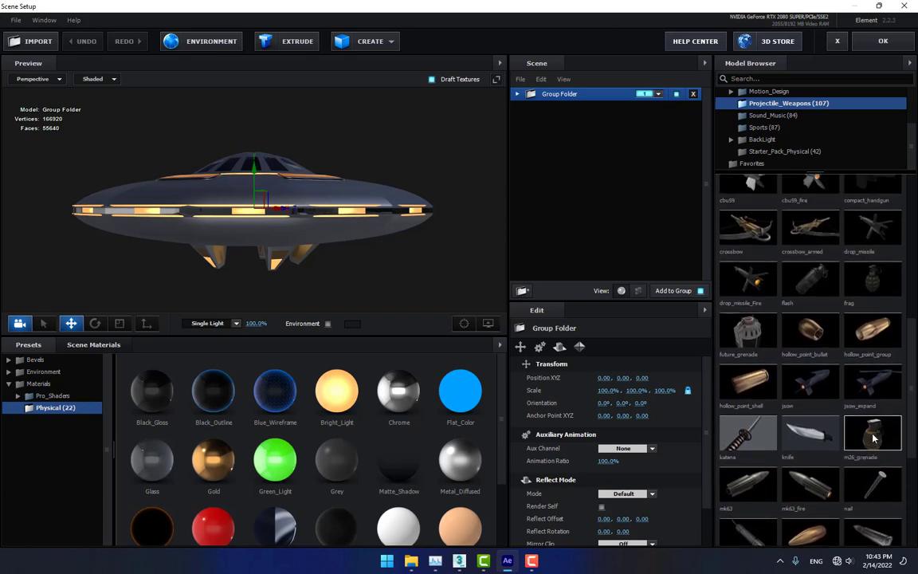
pyautogui.doubleClick(874, 437)
pyautogui.moveTo(575, 109); pyautogui.dragTo(584, 171)
pyautogui.click(658, 122)
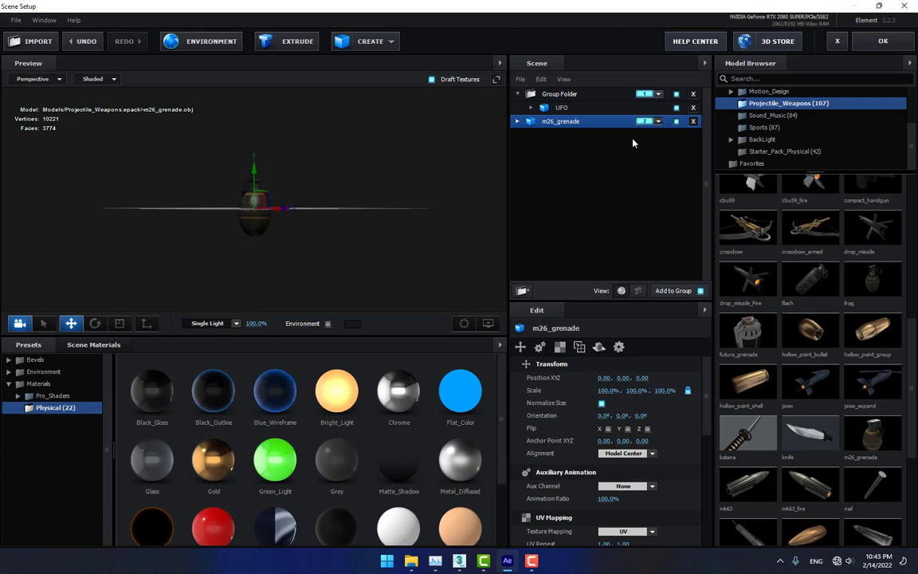
# Create a plane model, move it below m26_grenade outside the UFO's group folder, and assign it to group 3.
pyautogui.click(370, 41)
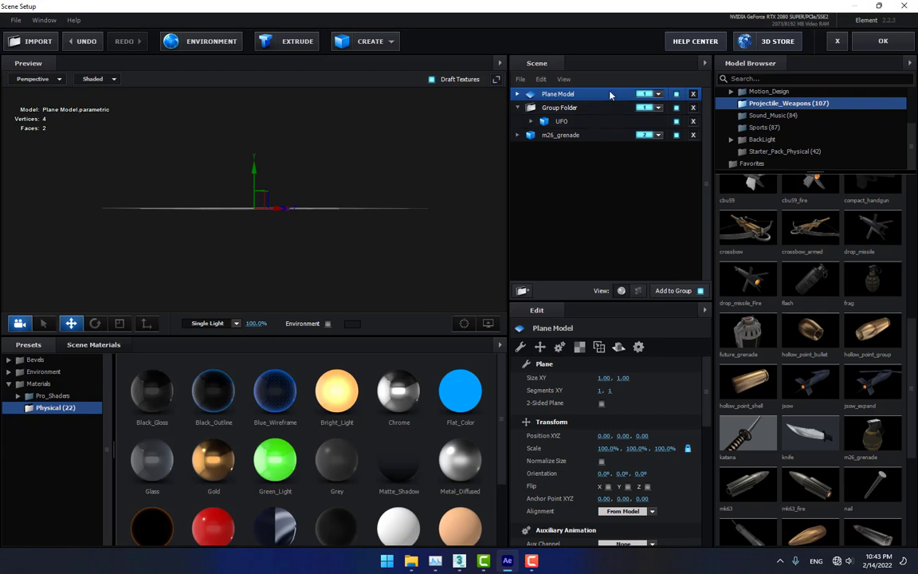
pyautogui.moveTo(558, 94); pyautogui.dragTo(571, 147)
pyautogui.click(659, 134)
pyautogui.click(680, 152)
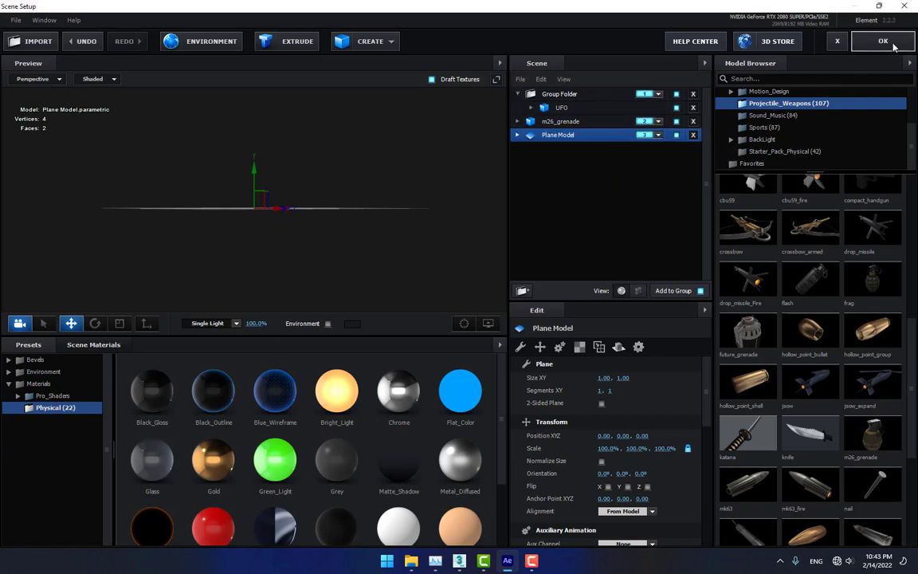
# Scale the plane model up uniformly to 2727.6% and accept the scene setup.
pyautogui.moveTo(364, 204); pyautogui.dragTo(332, 229)
pyautogui.click(121, 325)
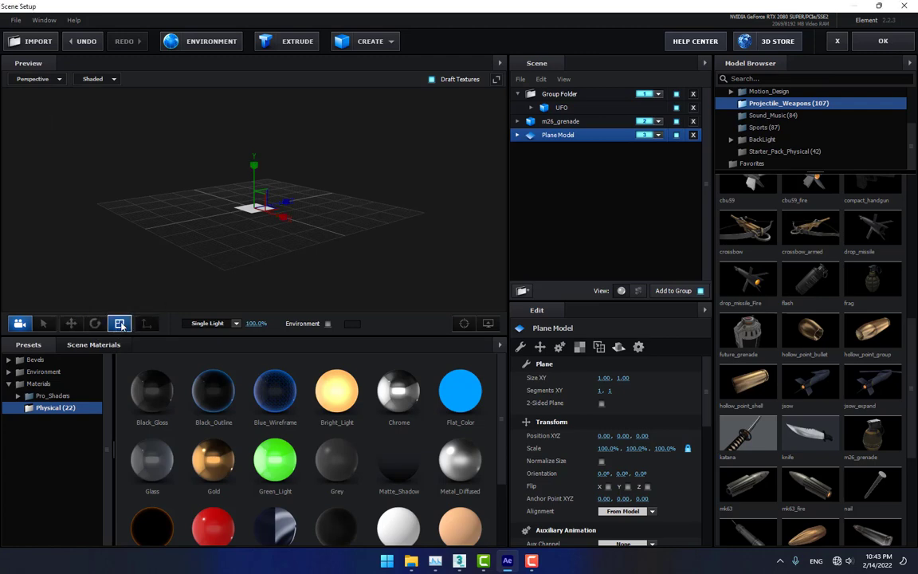
pyautogui.moveTo(258, 207); pyautogui.dragTo(728, 7)
pyautogui.click(859, 47)
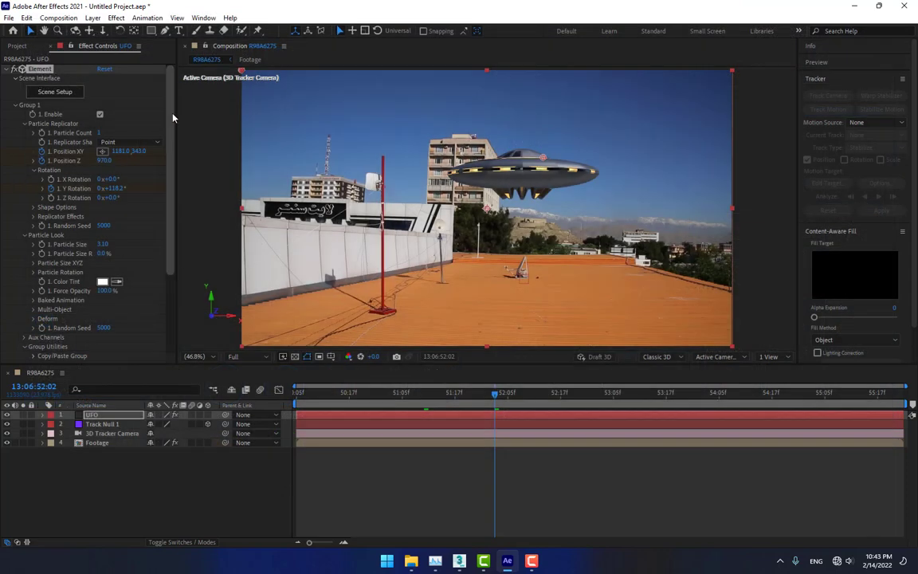
# Place group 3's plane at Position XY 960, 2033 and Position Z 7660, and set its Particle Size to 32.40.
pyautogui.click(15, 107)
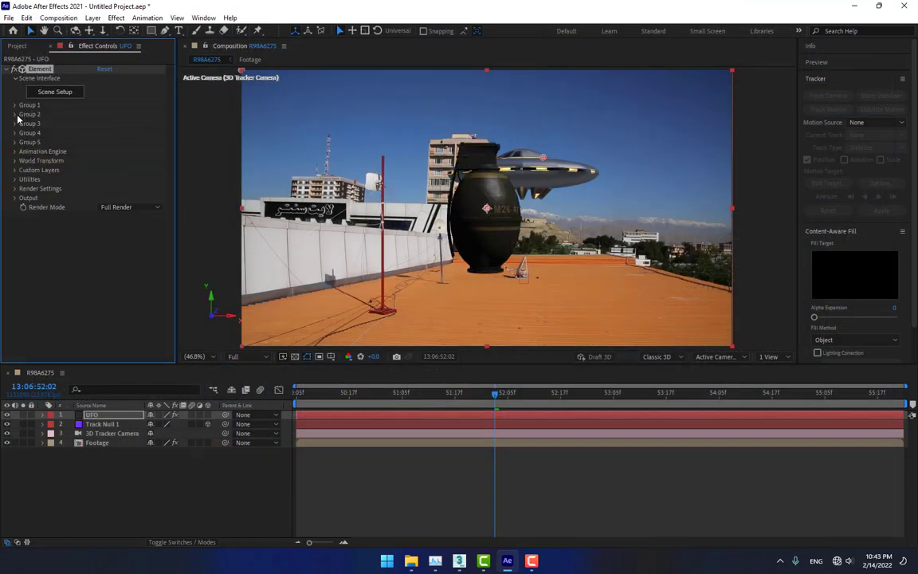
pyautogui.click(15, 124)
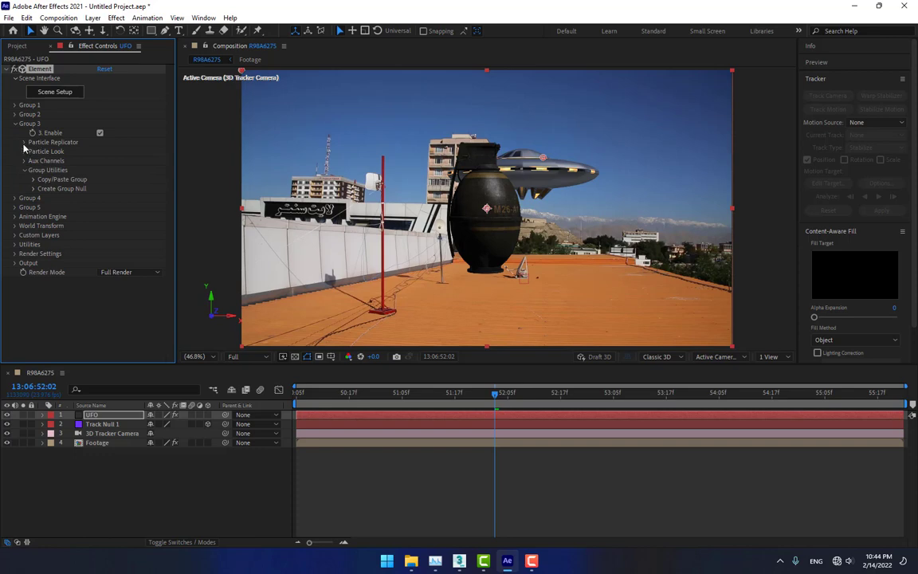
pyautogui.click(24, 143)
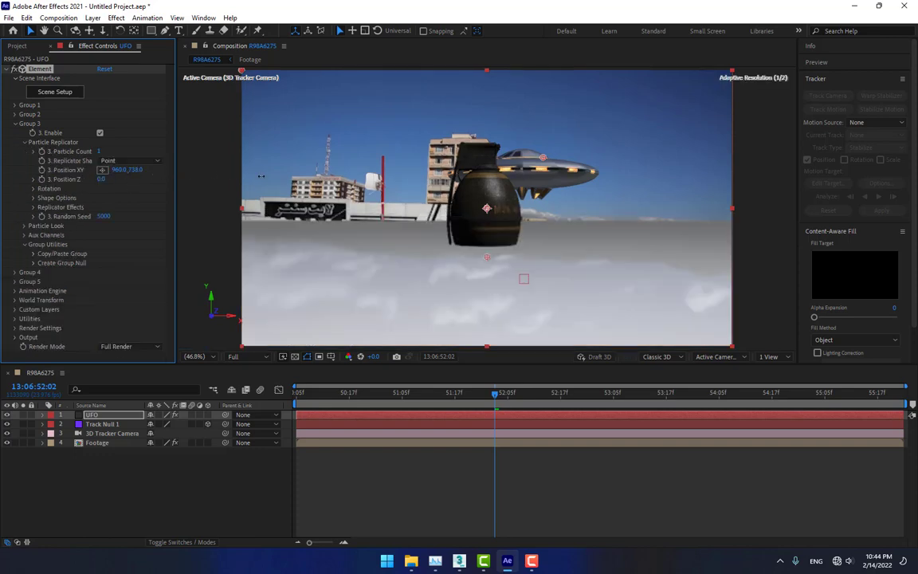
pyautogui.moveTo(262, 176); pyautogui.dragTo(552, 166)
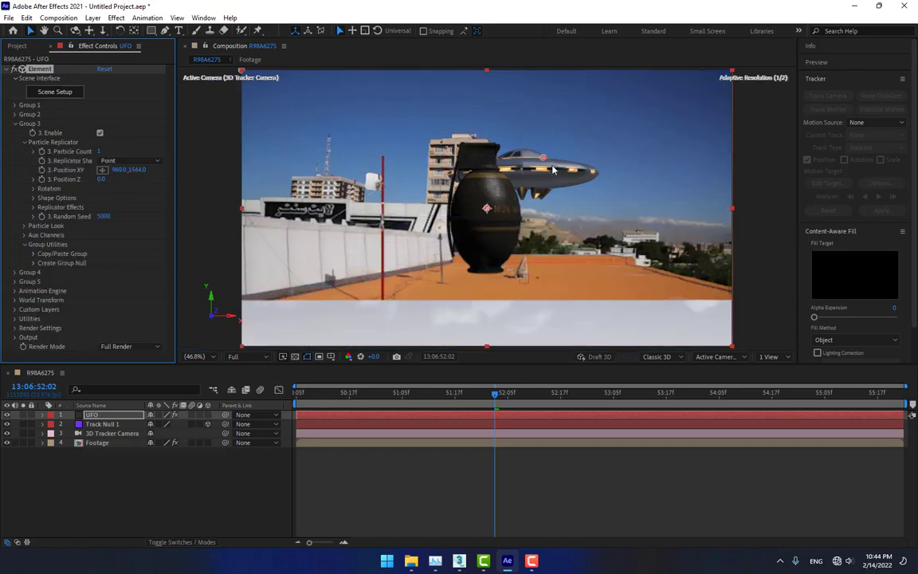
pyautogui.moveTo(145, 180); pyautogui.dragTo(543, 202)
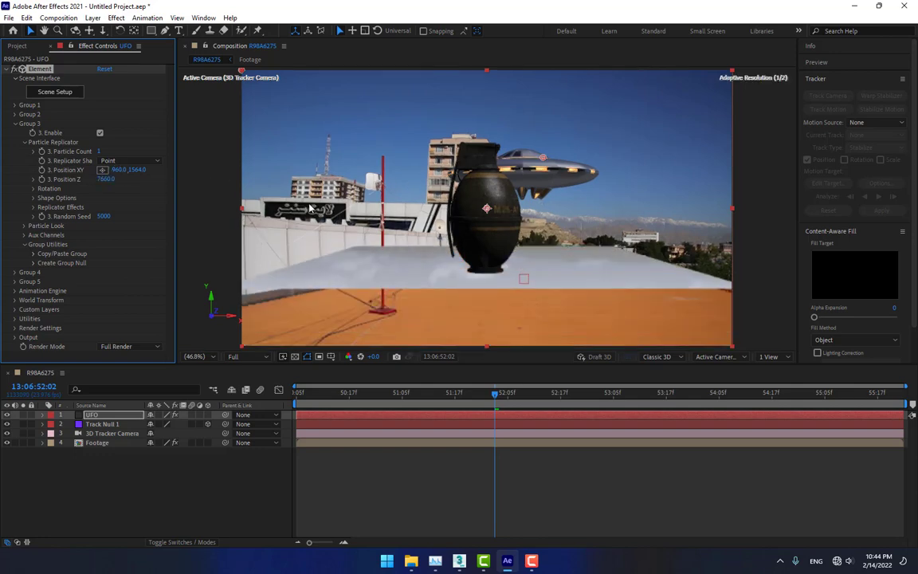
pyautogui.moveTo(136, 170); pyautogui.dragTo(405, 167)
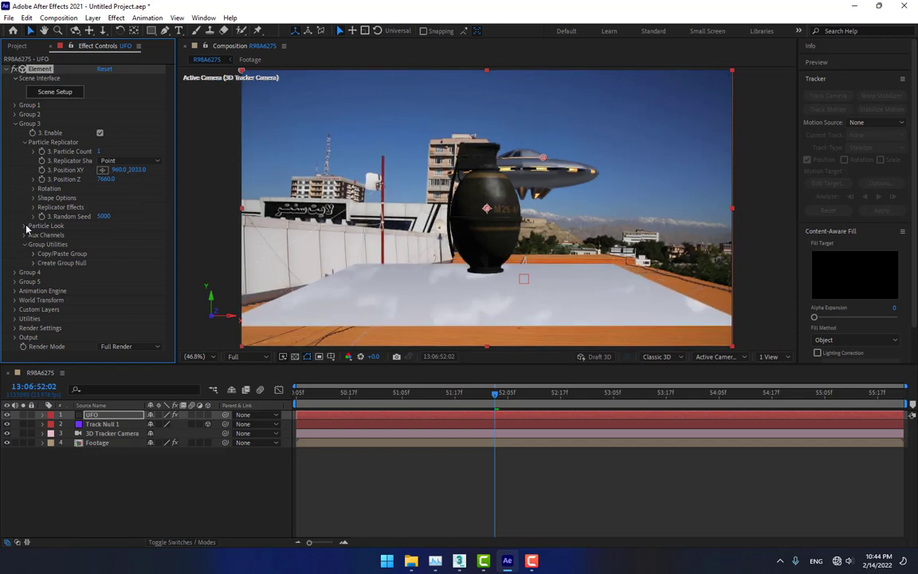
pyautogui.click(26, 226)
pyautogui.moveTo(224, 228); pyautogui.dragTo(219, 229)
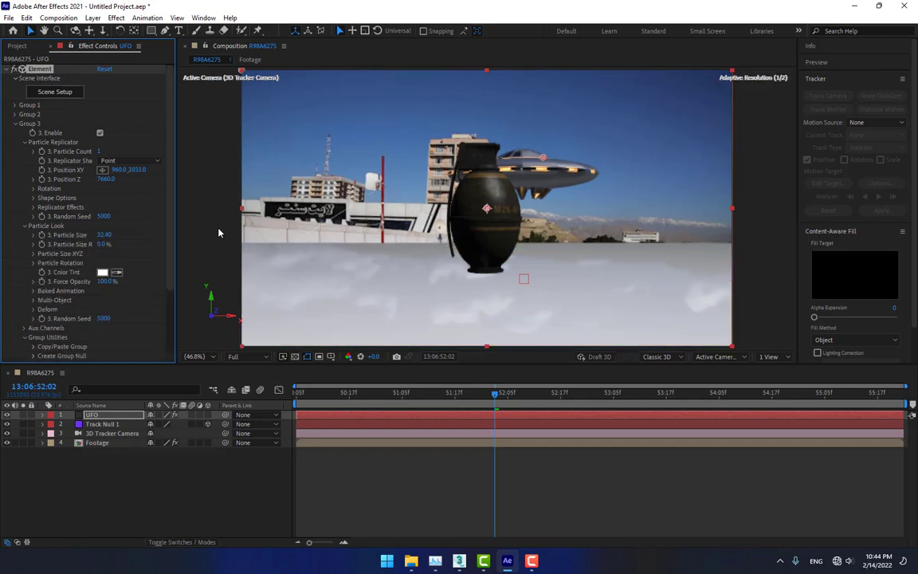
# Move group 2's grenade down and back onto the rooftop at Position XY 1475, 1790 and Position Z 5410.
pyautogui.click(15, 114)
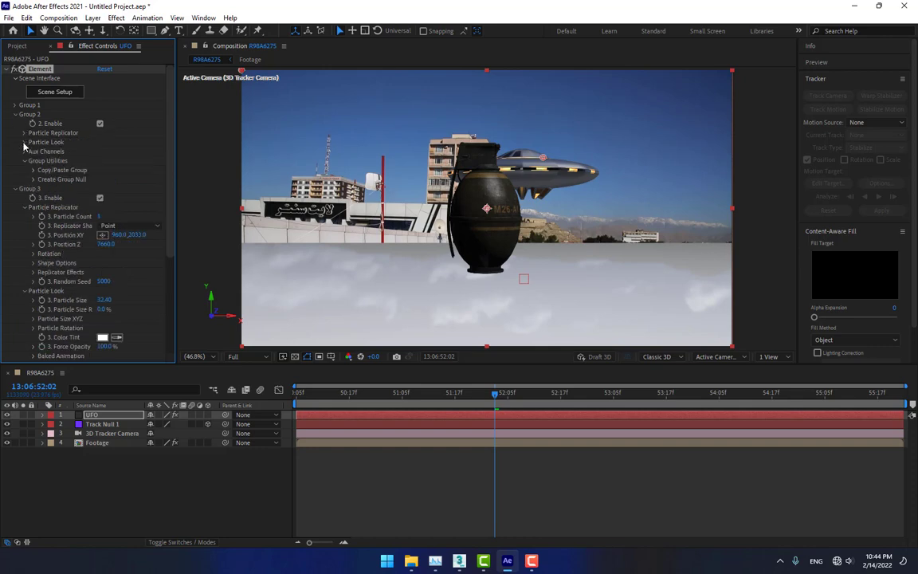
pyautogui.click(25, 133)
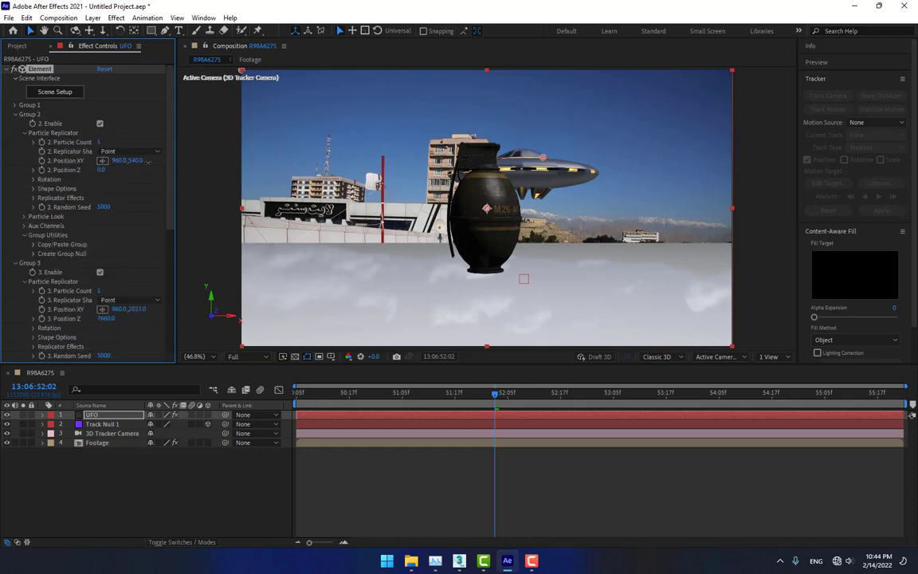
pyautogui.moveTo(139, 161); pyautogui.dragTo(278, 172)
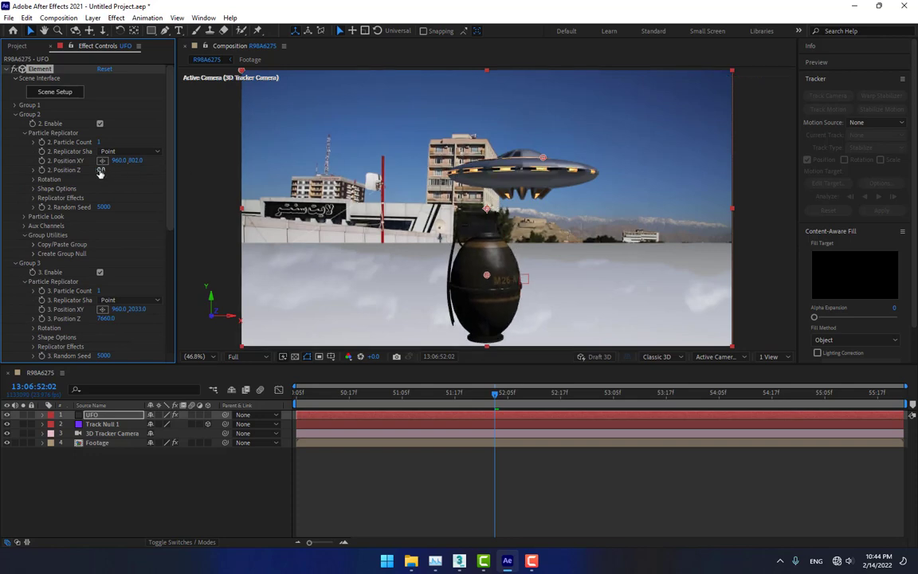
pyautogui.moveTo(138, 170); pyautogui.dragTo(256, 172)
pyautogui.moveTo(144, 160); pyautogui.dragTo(275, 133)
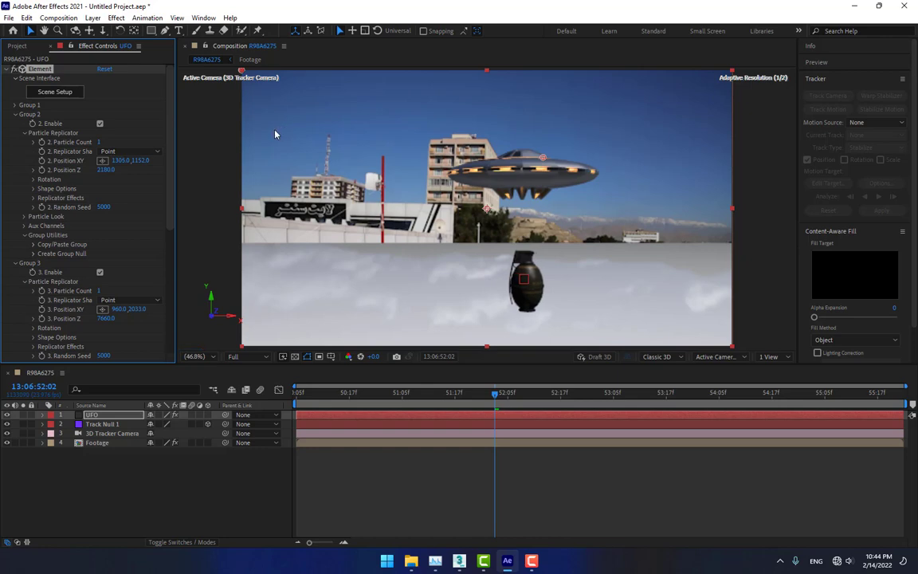
pyautogui.moveTo(106, 170); pyautogui.dragTo(510, 159)
pyautogui.moveTo(120, 161)
pyautogui.mouseDown()
pyautogui.moveTo(179, 161)
pyautogui.moveTo(116, 161)
pyautogui.mouseUp()
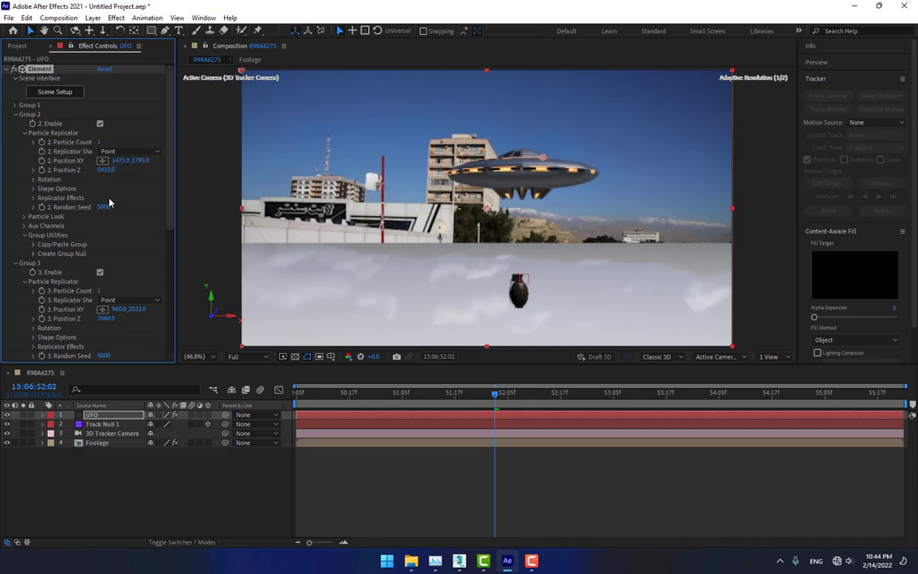
# Set the grenade's Particle Size to 12.20 and adjust its Position XY to 1475, 1736.
pyautogui.click(24, 216)
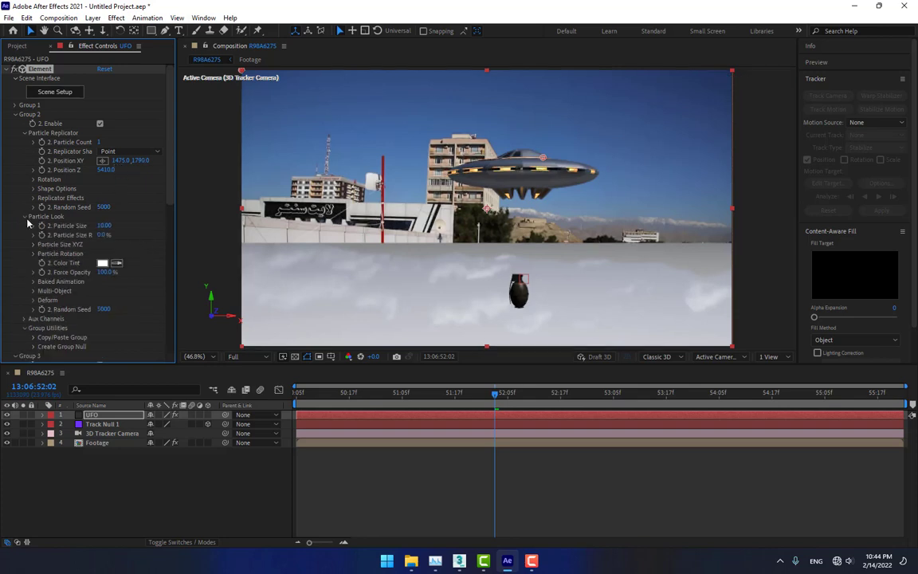
pyautogui.moveTo(103, 226)
pyautogui.mouseDown()
pyautogui.moveTo(133, 222)
pyautogui.moveTo(113, 229)
pyautogui.mouseUp()
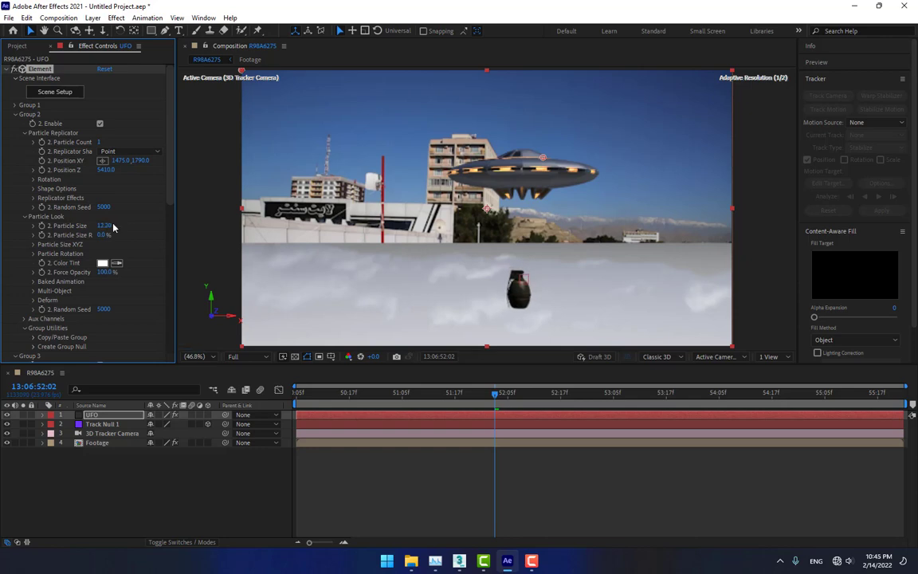
pyautogui.moveTo(140, 160)
pyautogui.mouseDown()
pyautogui.moveTo(158, 160)
pyautogui.moveTo(113, 161)
pyautogui.moveTo(131, 160)
pyautogui.mouseUp()
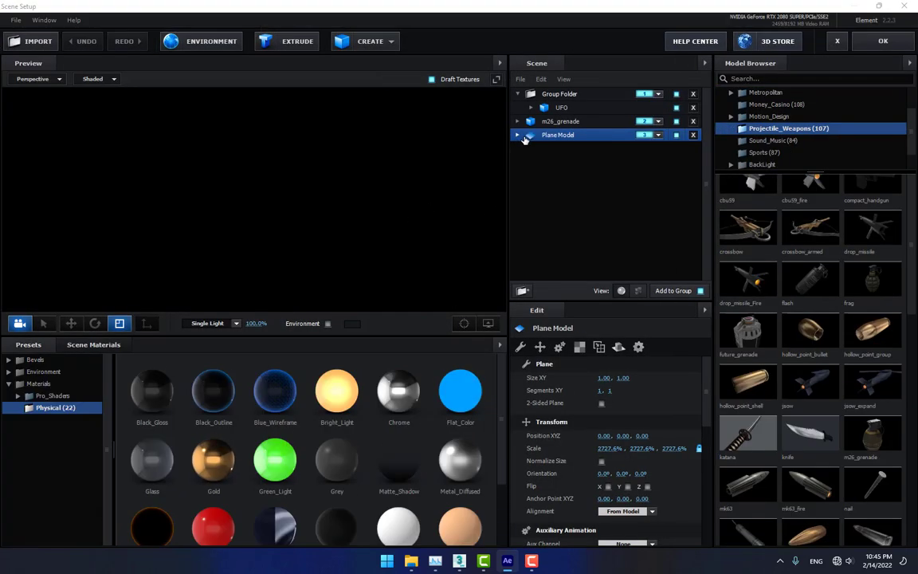
# Replace the plane's default material with the Matte_Shadow preset in the scene setup and accept the scene.
pyautogui.click(523, 137)
pyautogui.click(550, 149)
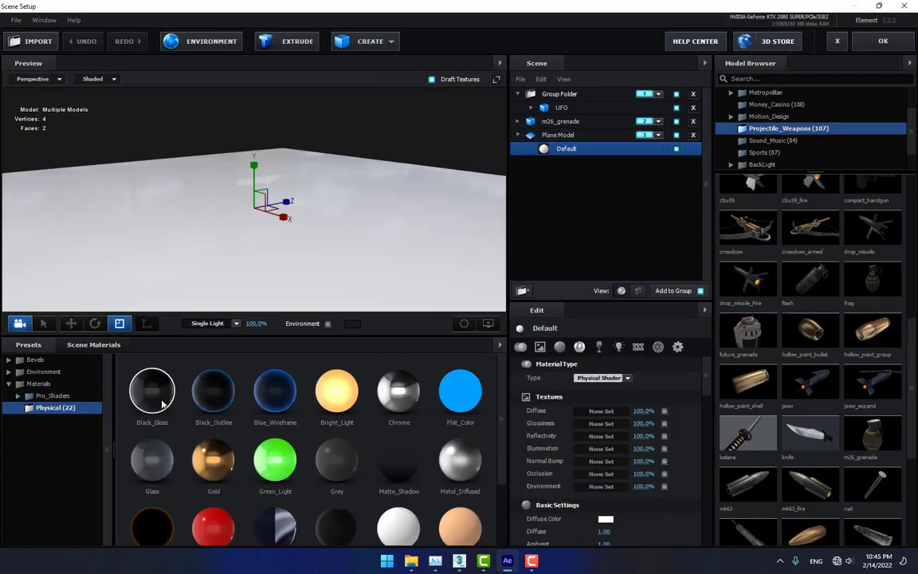
pyautogui.scroll(-3, 333, 427)
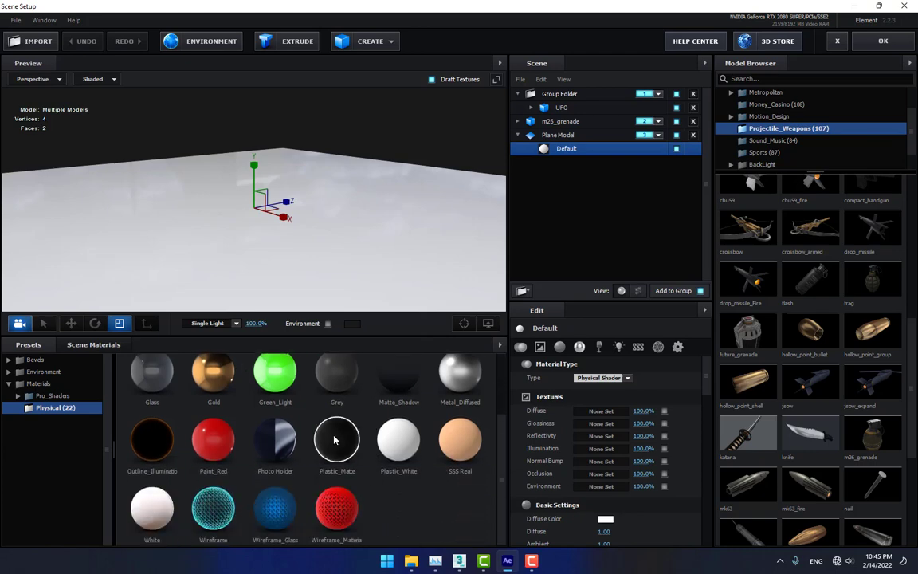
pyautogui.moveTo(335, 439); pyautogui.dragTo(550, 148)
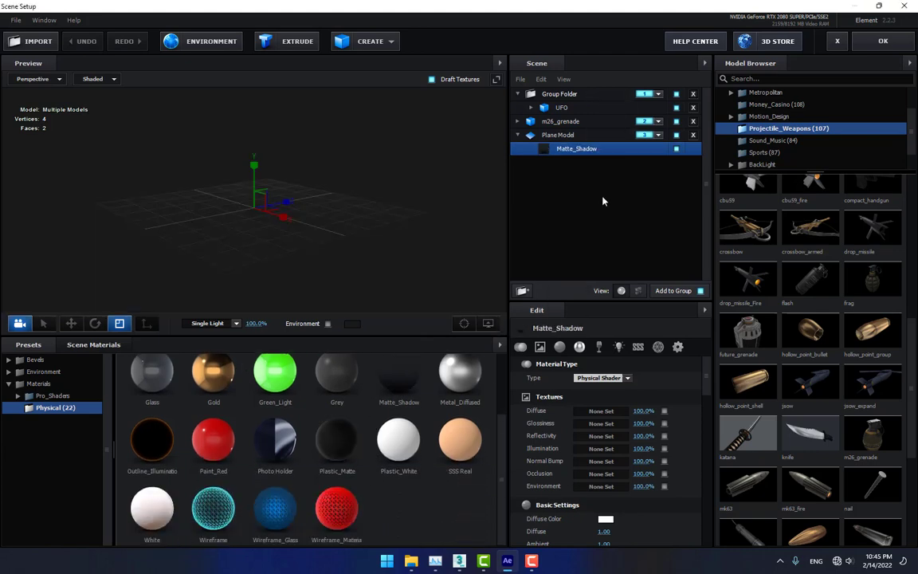
pyautogui.click(883, 40)
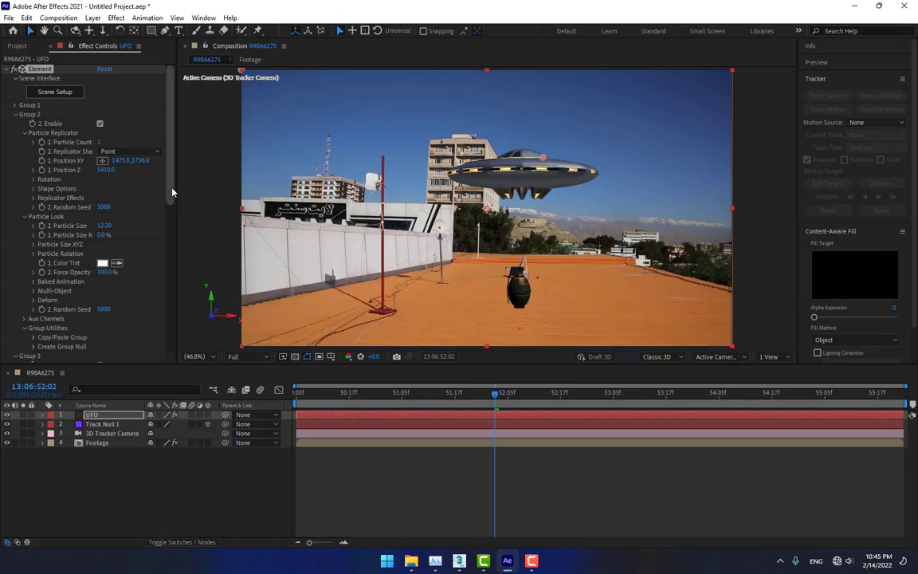
# Set the Y Rotation of group 2's grenade to 228°.
pyautogui.click(33, 180)
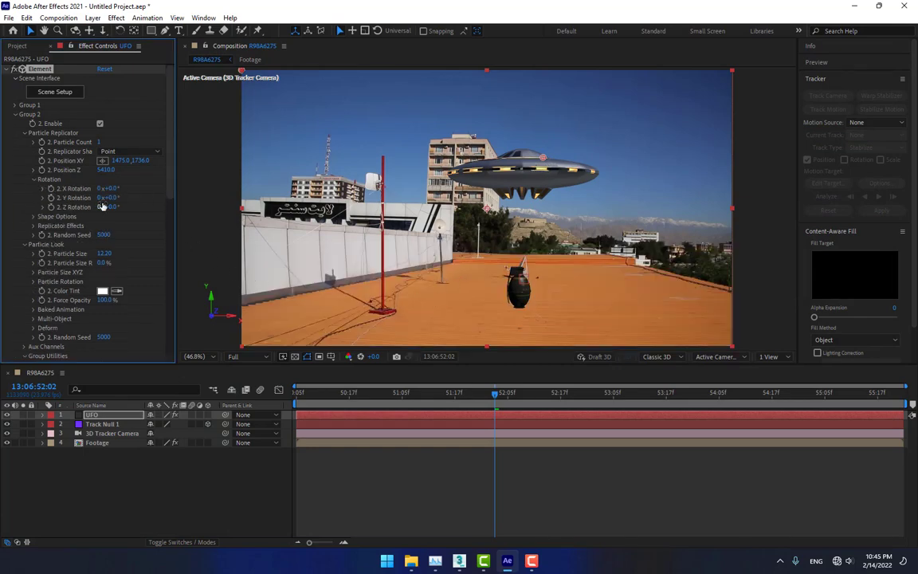
pyautogui.moveTo(232, 193)
pyautogui.mouseDown()
pyautogui.moveTo(272, 189)
pyautogui.moveTo(200, 191)
pyautogui.moveTo(232, 192)
pyautogui.mouseUp()
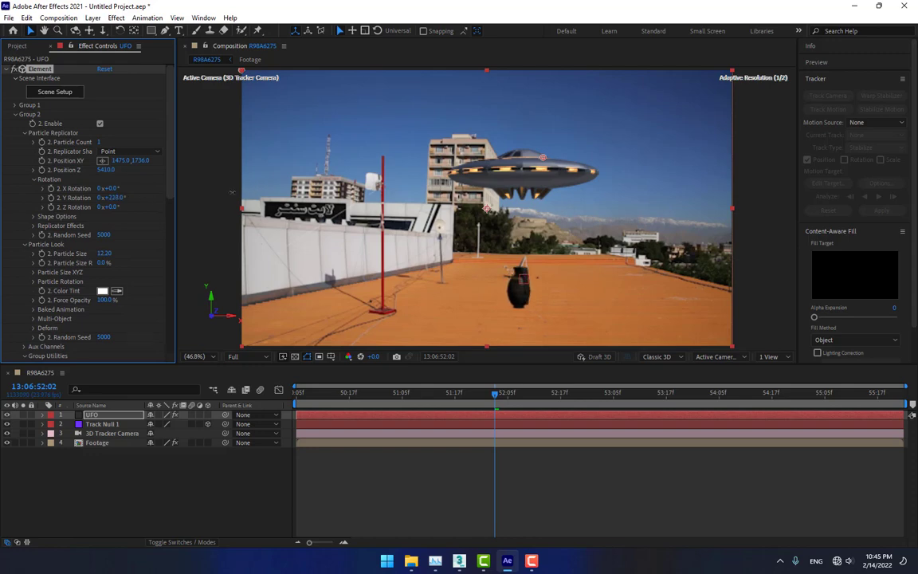
# Enable ambient occlusion in the render settings with SSAO Intensity 50, SSAO Samples 64 and SSAO Radius 10.5.
pyautogui.moveTo(171, 182); pyautogui.dragTo(171, 349)
pyautogui.click(15, 340)
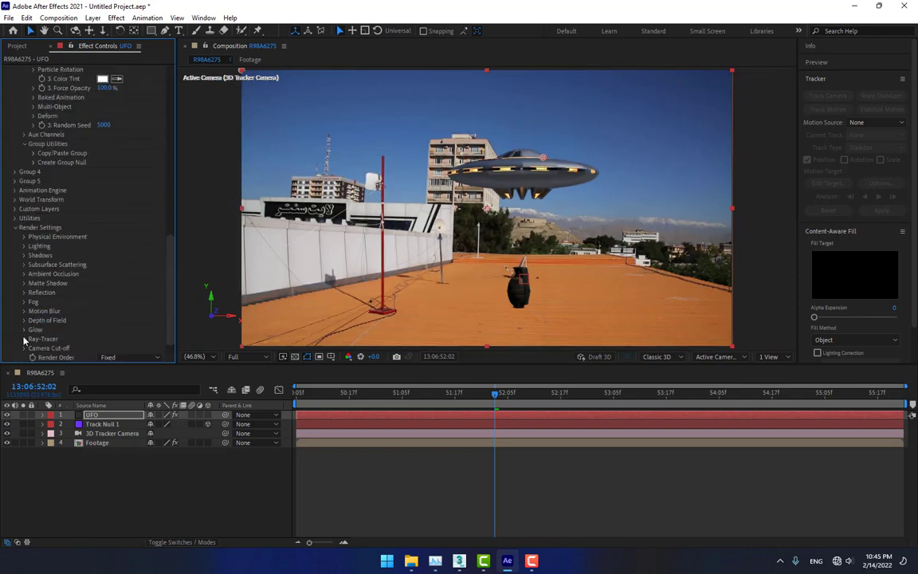
pyautogui.click(24, 273)
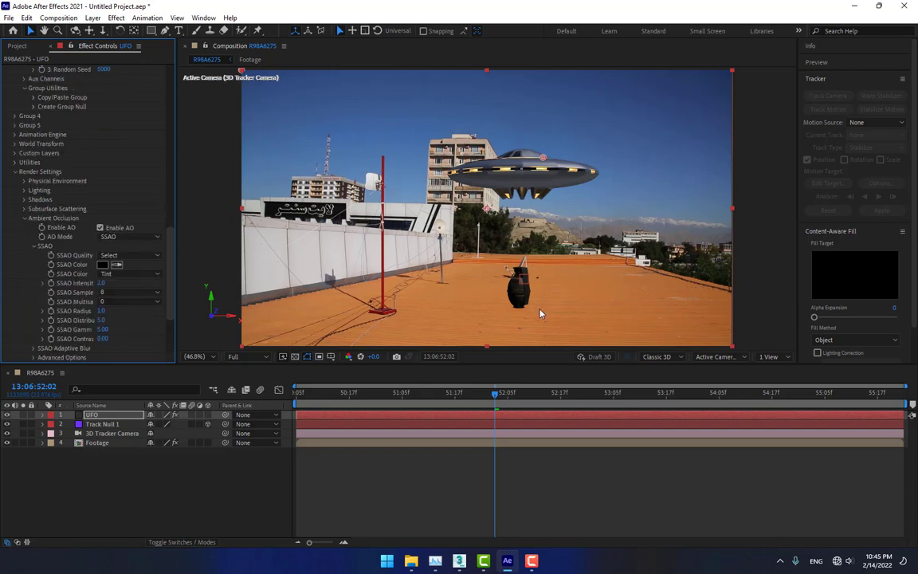
pyautogui.moveTo(101, 283); pyautogui.dragTo(553, 278)
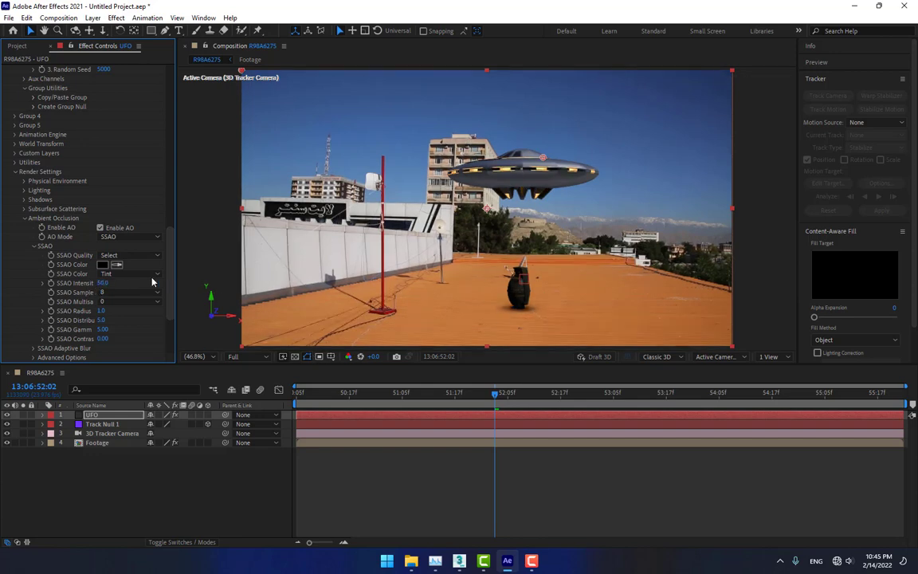
pyautogui.click(116, 292)
pyautogui.click(121, 341)
pyautogui.moveTo(142, 308); pyautogui.dragTo(169, 312)
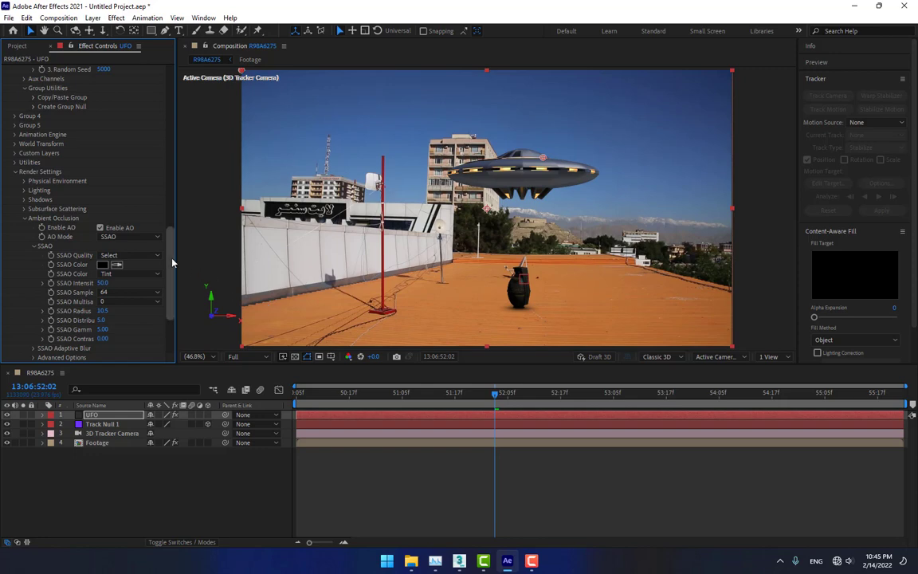
# Add the Cinema lighting preset and set the additional lighting's Y Rotation to 93°.
pyautogui.scroll(-3, 155, 235)
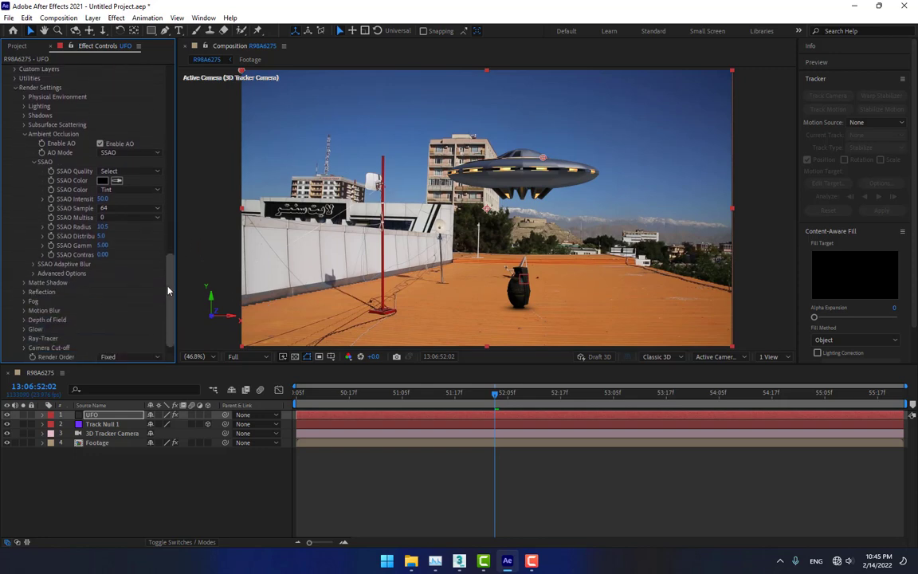
pyautogui.click(24, 106)
pyautogui.click(104, 134)
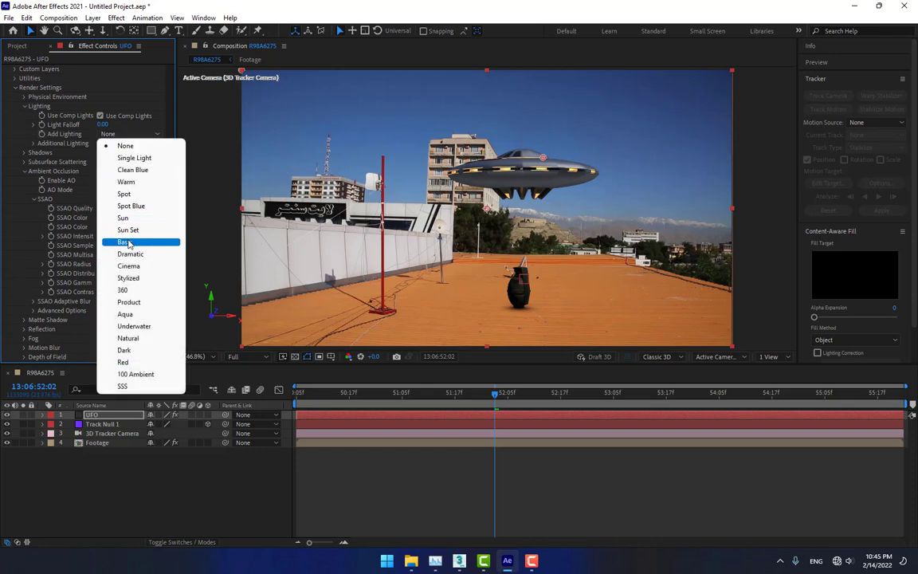
pyautogui.click(133, 268)
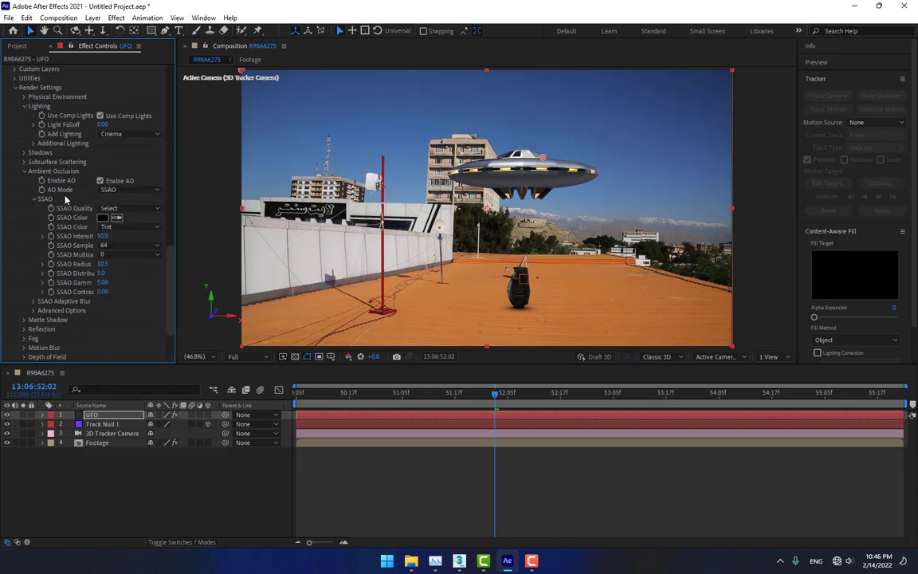
pyautogui.click(34, 144)
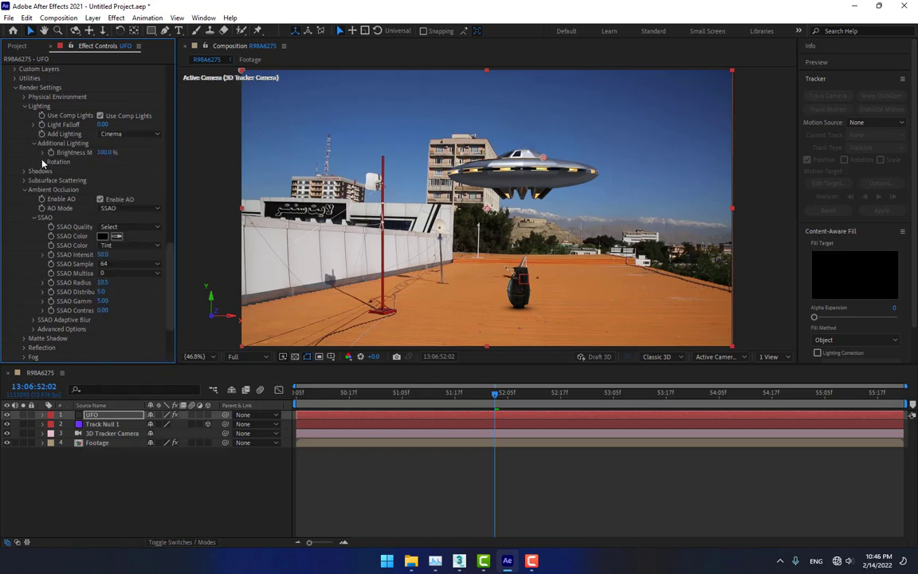
pyautogui.click(44, 162)
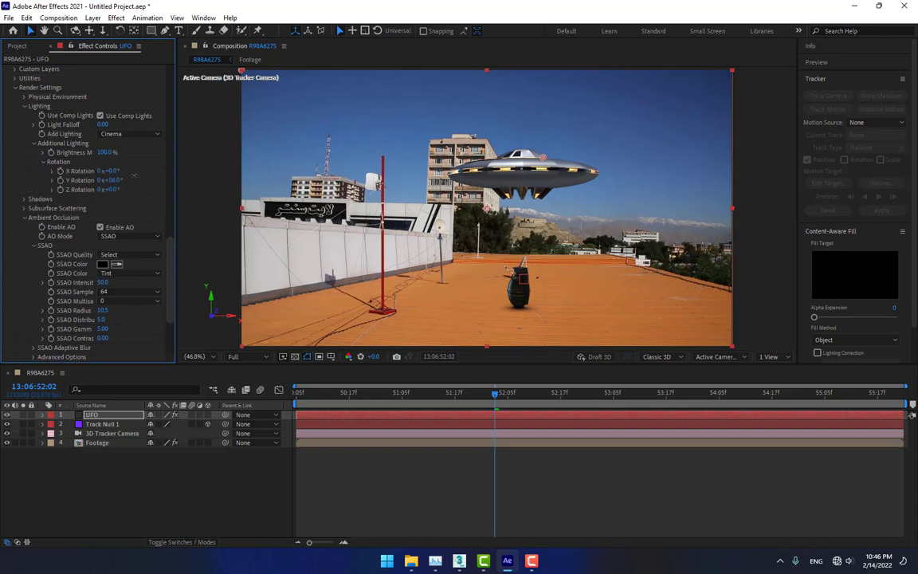
pyautogui.moveTo(134, 174); pyautogui.dragTo(160, 180)
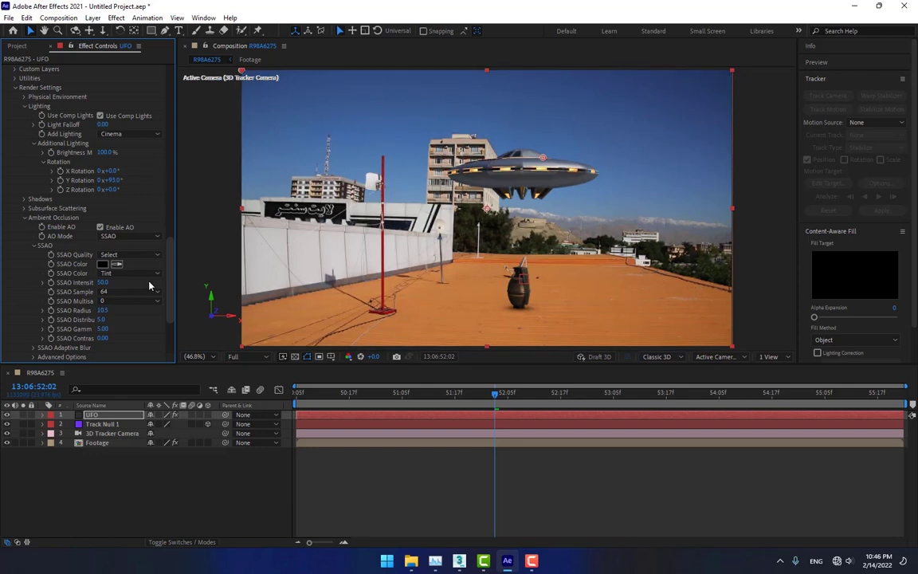
# Enable Glow in the UFO layer's Element render settings and set the Glow Intensity to 1.
pyautogui.moveTo(170, 251); pyautogui.dragTo(169, 221)
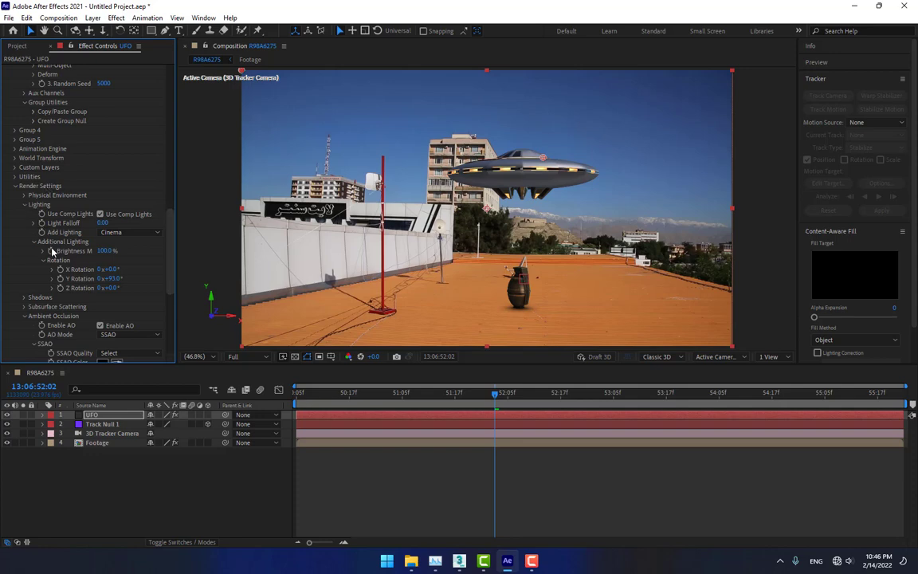
pyautogui.scroll(-5, 52, 251)
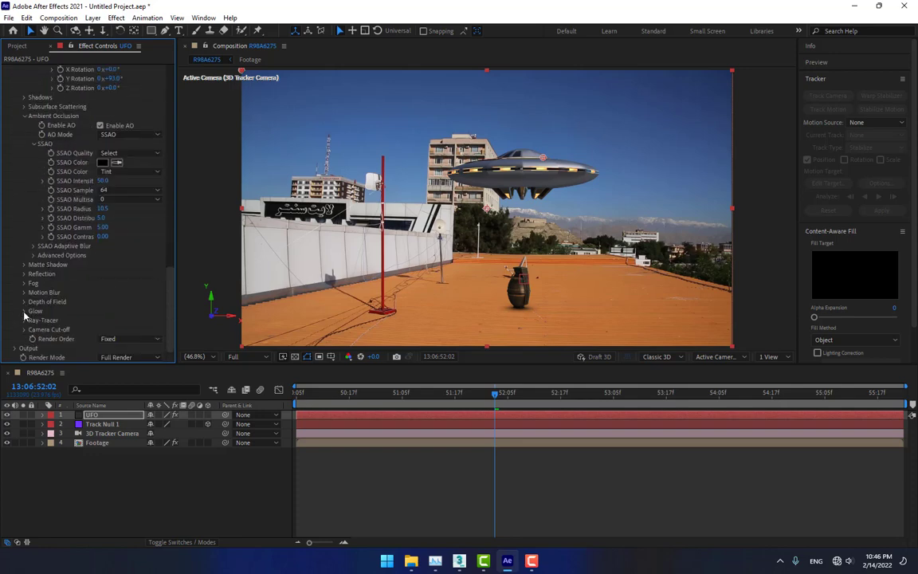
pyautogui.click(24, 312)
pyautogui.scroll(-3, 68, 302)
pyautogui.click(101, 219)
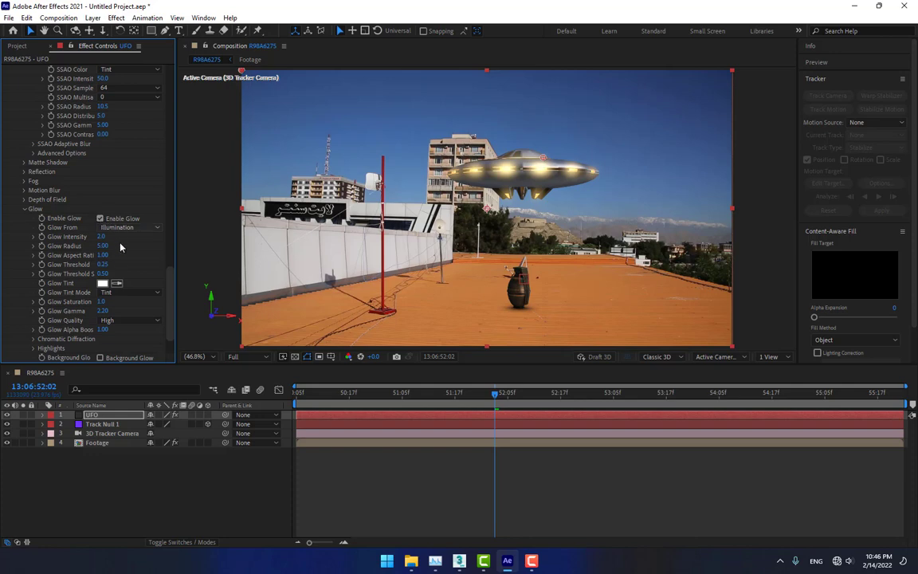
pyautogui.click(102, 237)
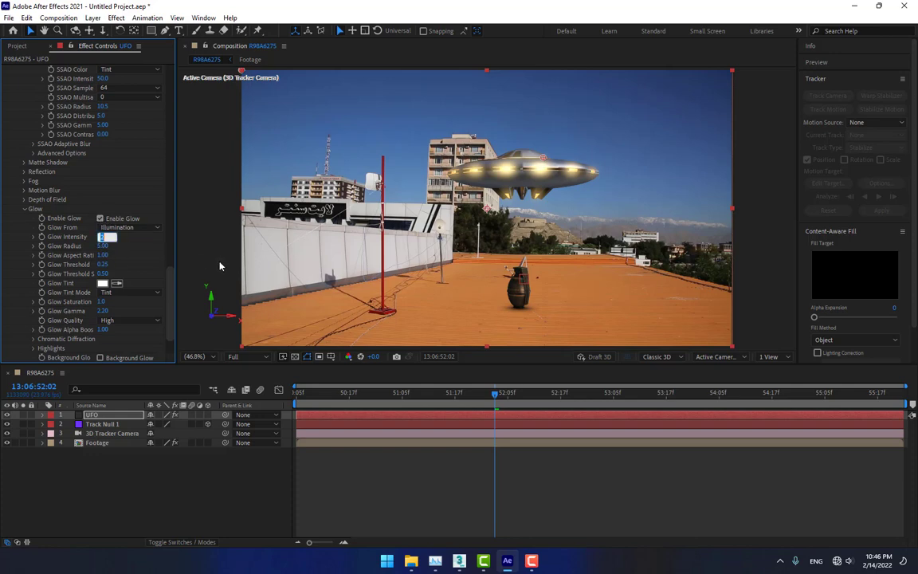
pyautogui.write('1')
pyautogui.press('Return')
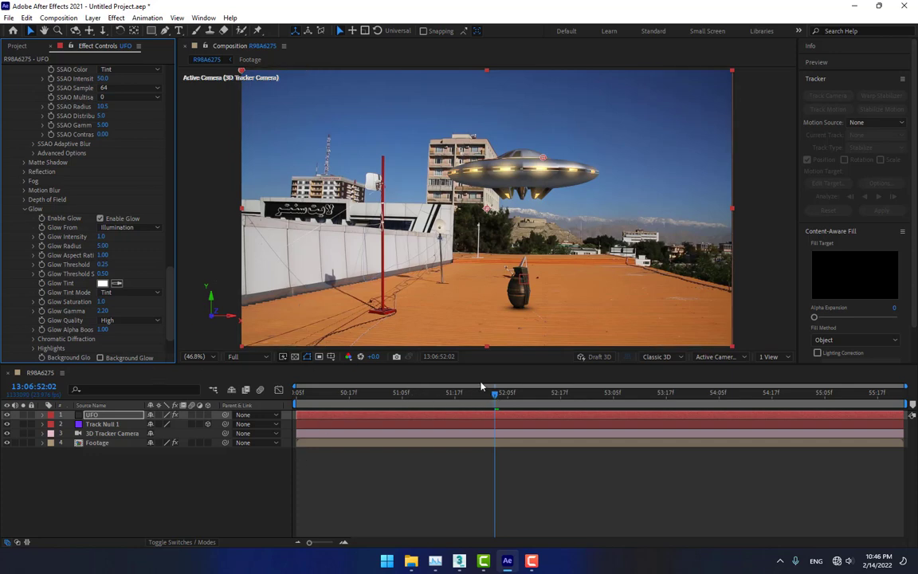
pyautogui.moveTo(303, 394); pyautogui.dragTo(507, 400)
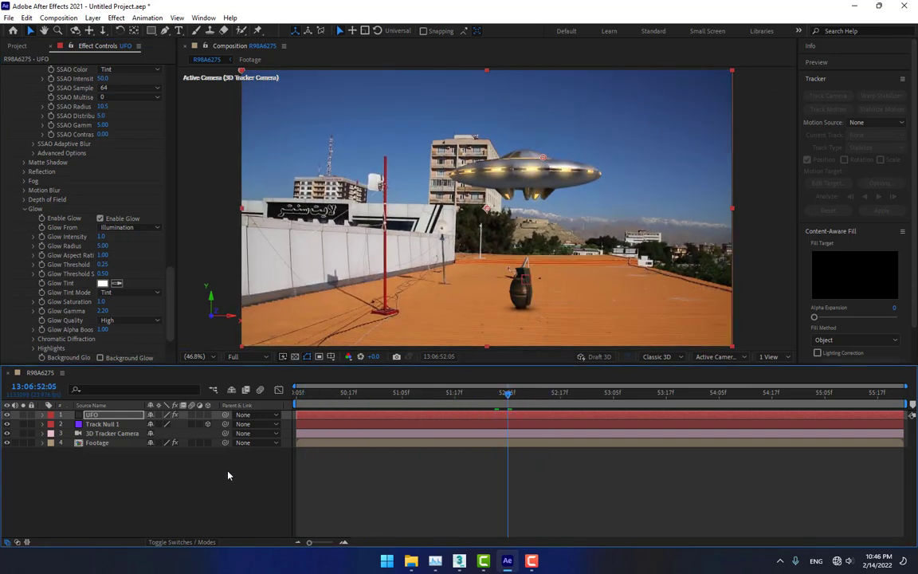
# Create a 1920 x 1080 solid named Light Rays, with its color sampled from the UFO's glowing yellow lights.
pyautogui.rightClick(208, 351)
pyautogui.moveTo(248, 356)
pyautogui.click(374, 381)
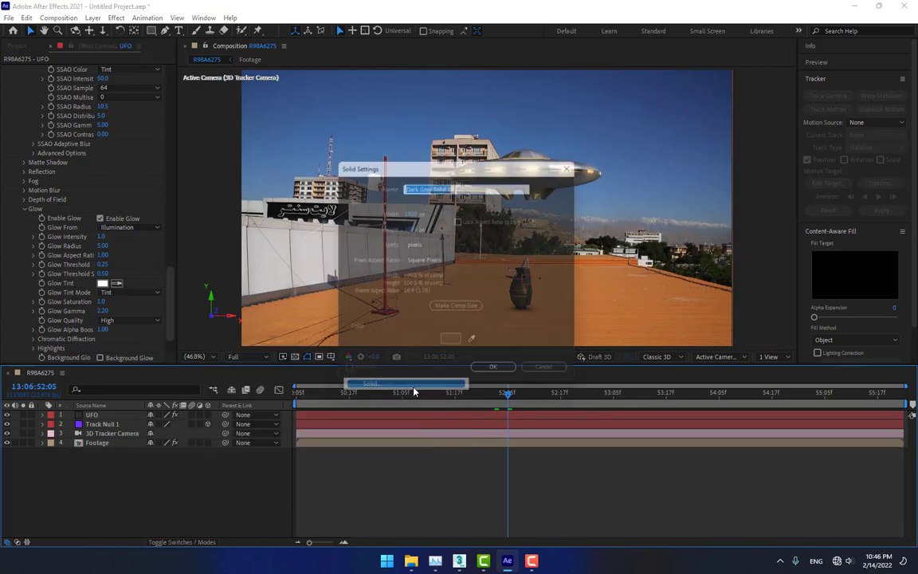
pyautogui.moveTo(483, 164); pyautogui.dragTo(244, 162)
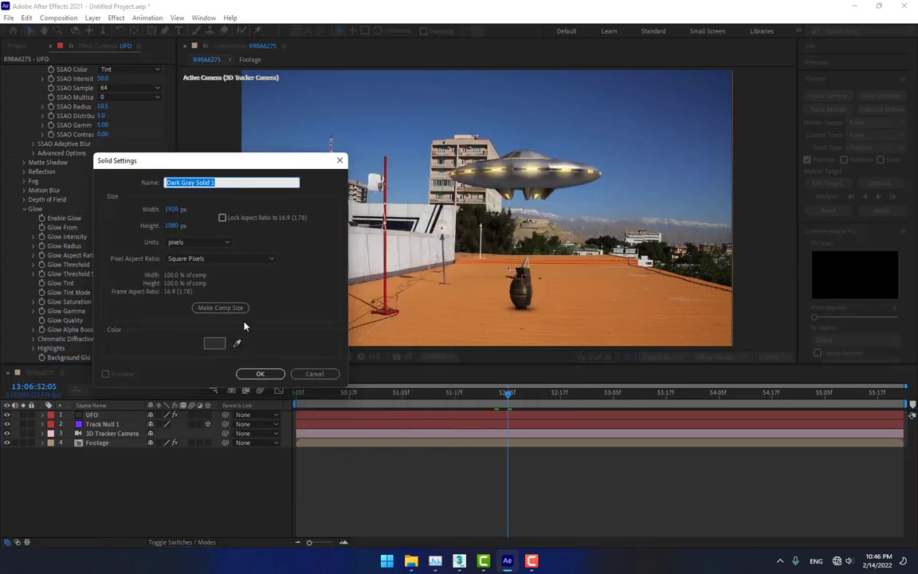
pyautogui.click(236, 343)
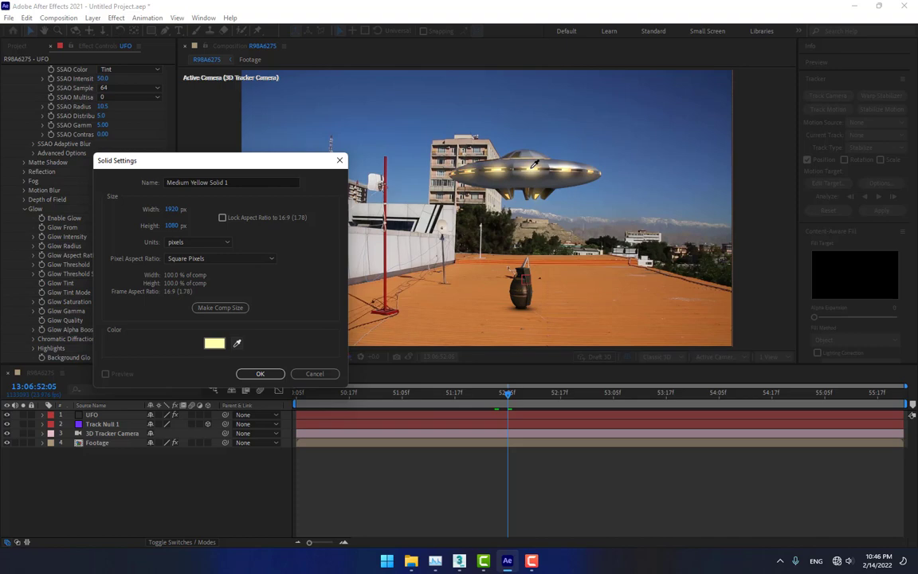
pyautogui.click(532, 170)
pyautogui.click(236, 342)
pyautogui.click(86, 182)
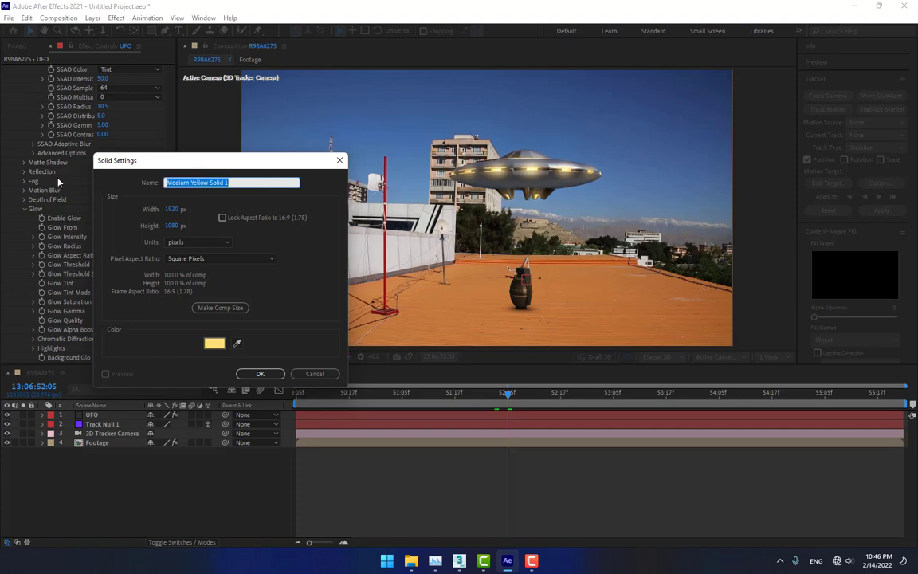
pyautogui.write('Li')
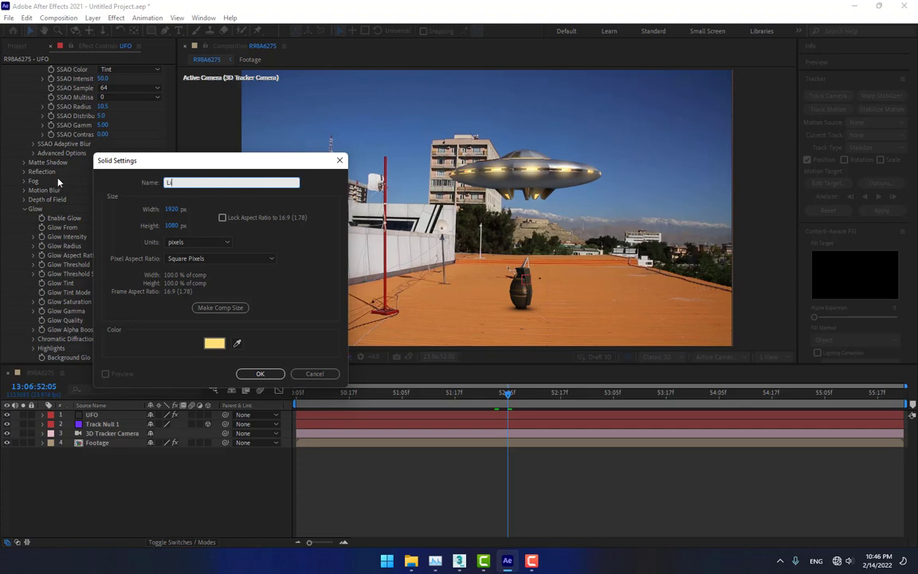
pyautogui.write('ght Rays')
pyautogui.press('Return')
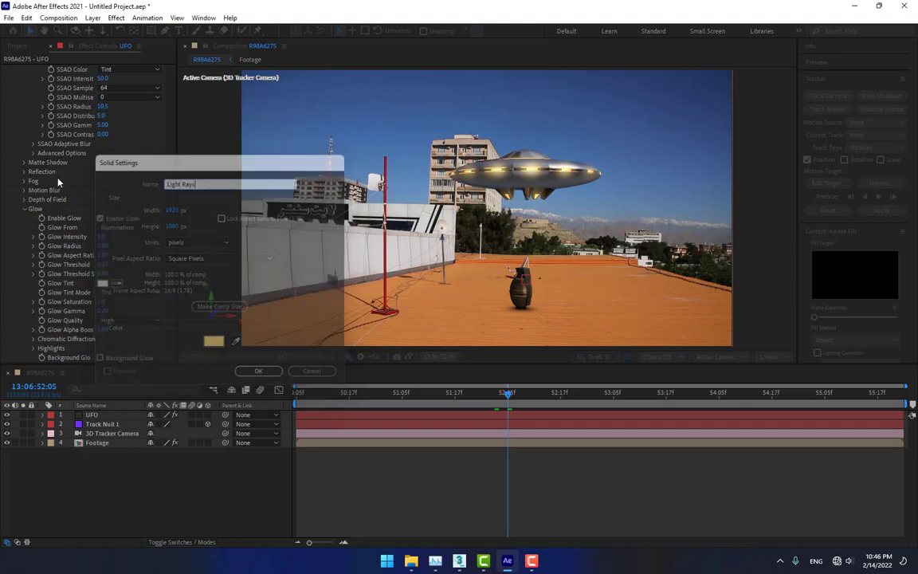
# Hide the Light Rays layer and draw a four-point beam-shaped mask from the UFO's underside down to the rooftop around the grenade.
pyautogui.click(8, 415)
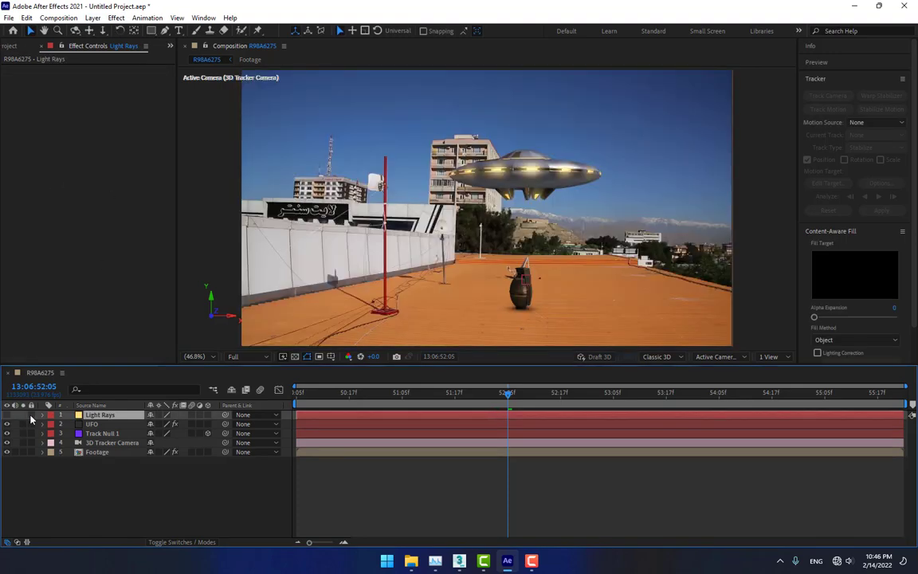
pyautogui.click(165, 30)
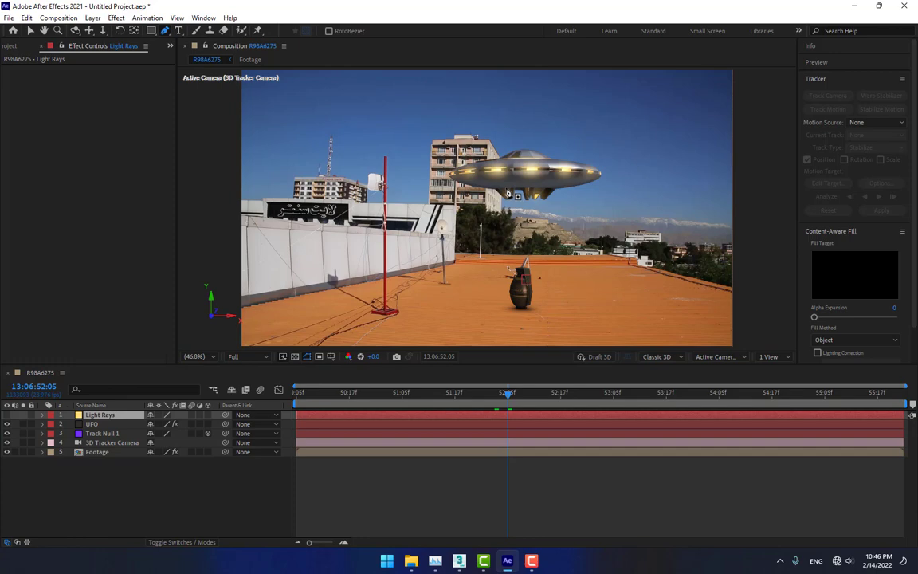
pyautogui.click(507, 189)
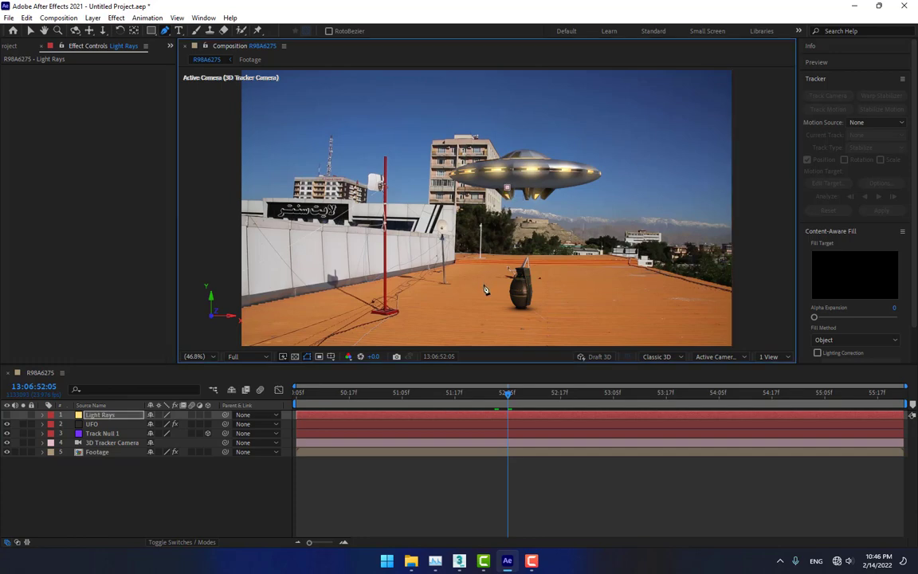
pyautogui.click(484, 286)
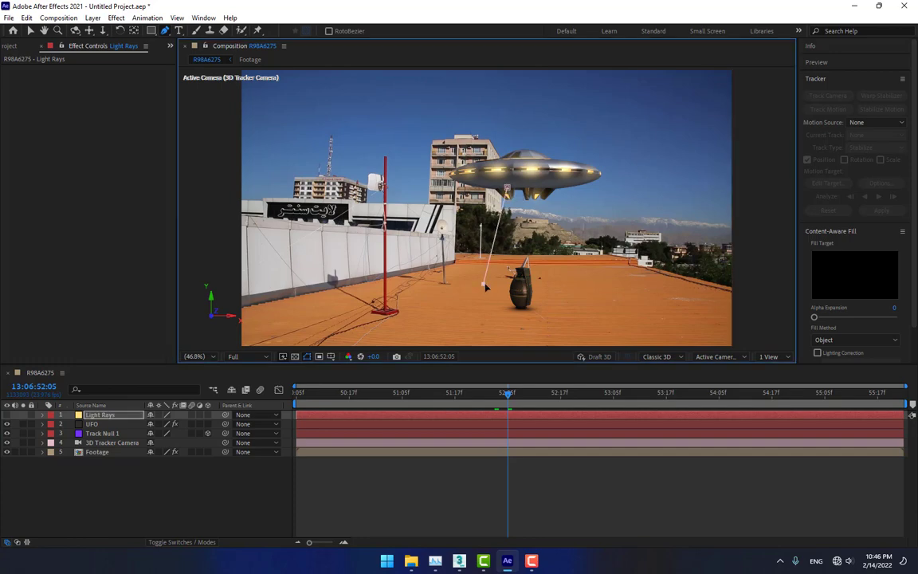
pyautogui.click(579, 278)
pyautogui.click(548, 189)
pyautogui.press('v')
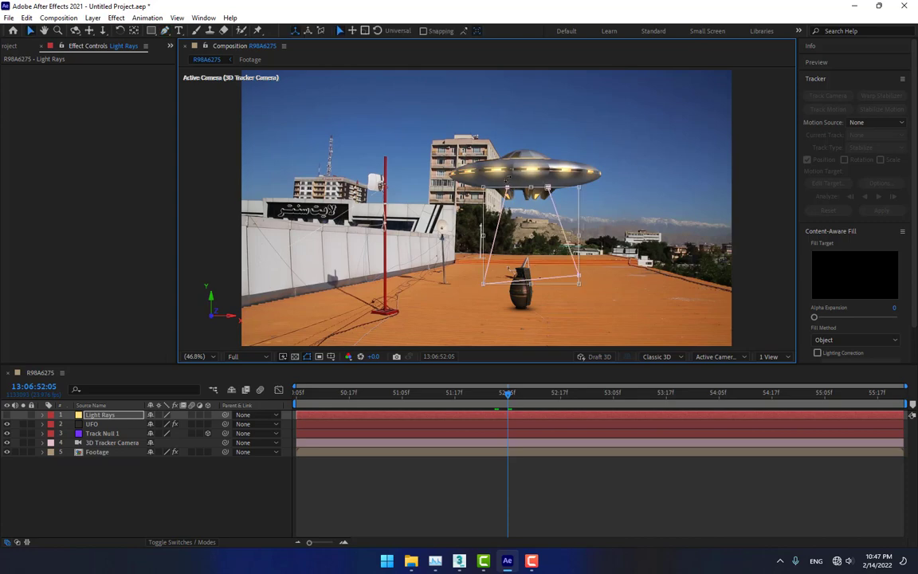
# Adjust the Light Rays mask corners into a narrower symmetrical beam with its upper edge inside the UFO, and make the layer visible again.
pyautogui.click(125, 476)
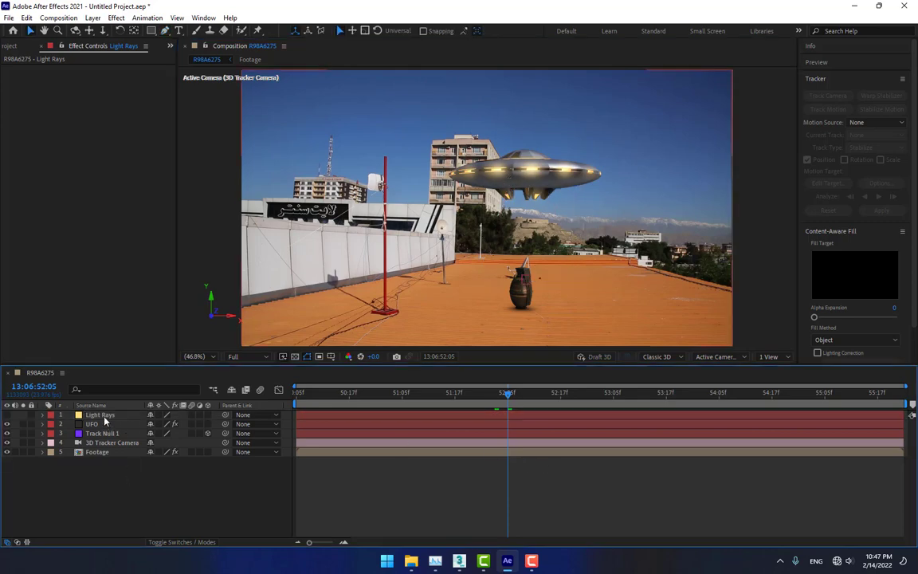
pyautogui.click(99, 406)
pyautogui.click(110, 416)
pyautogui.moveTo(505, 189); pyautogui.dragTo(551, 182)
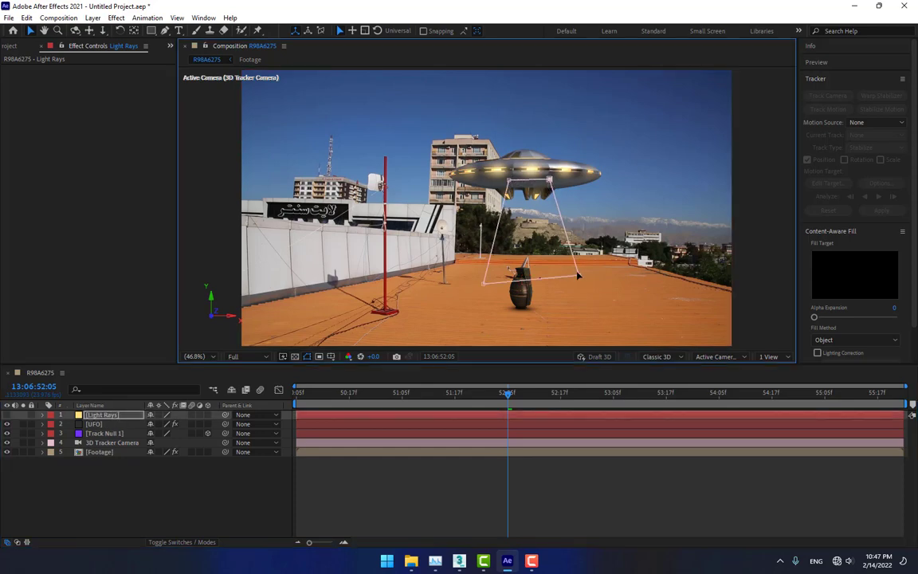
pyautogui.moveTo(579, 278); pyautogui.dragTo(581, 280)
pyautogui.moveTo(484, 284); pyautogui.dragTo(466, 281)
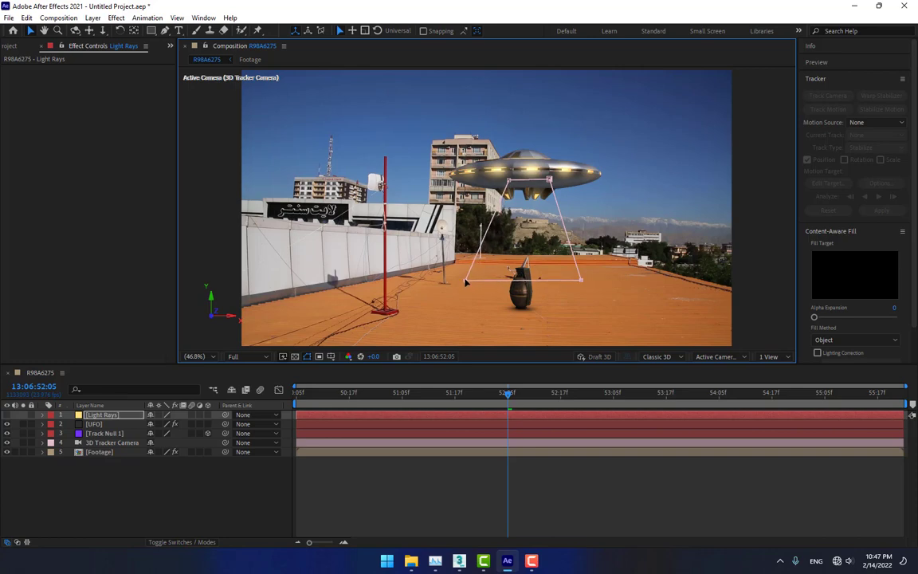
pyautogui.moveTo(582, 281); pyautogui.dragTo(562, 280)
pyautogui.moveTo(466, 281); pyautogui.dragTo(493, 280)
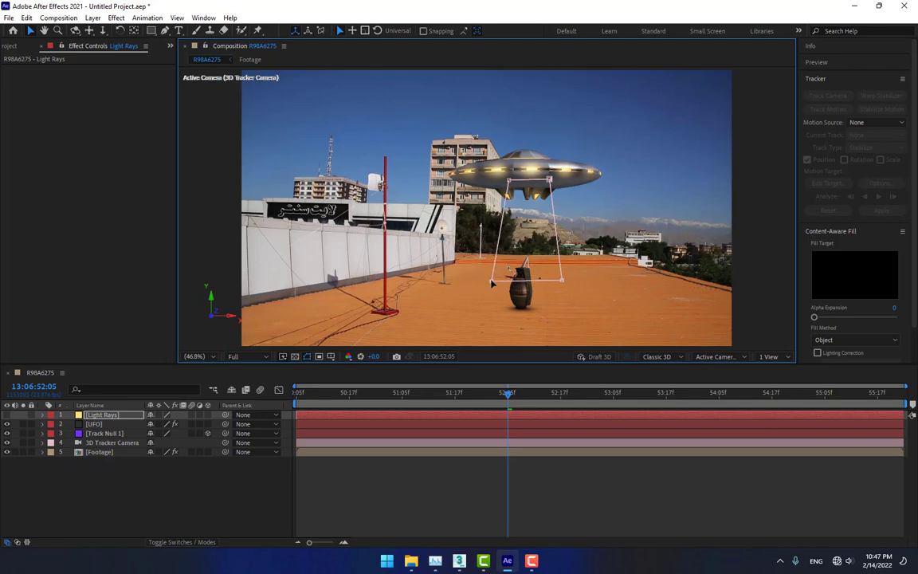
pyautogui.moveTo(508, 182); pyautogui.dragTo(505, 181)
pyautogui.click(7, 416)
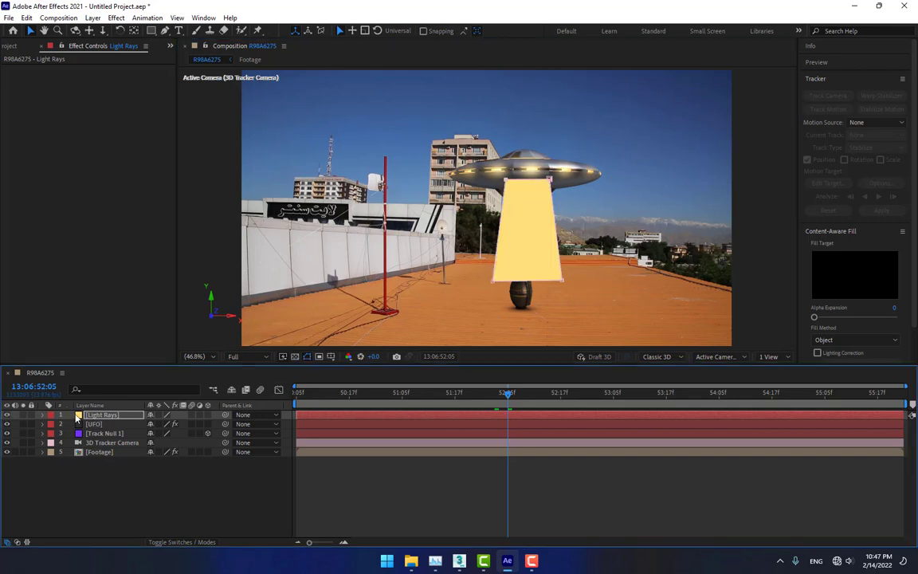
# Feather the Light Rays mask and set the layer's opacity to 27%.
pyautogui.press('m')
pyautogui.press('m')
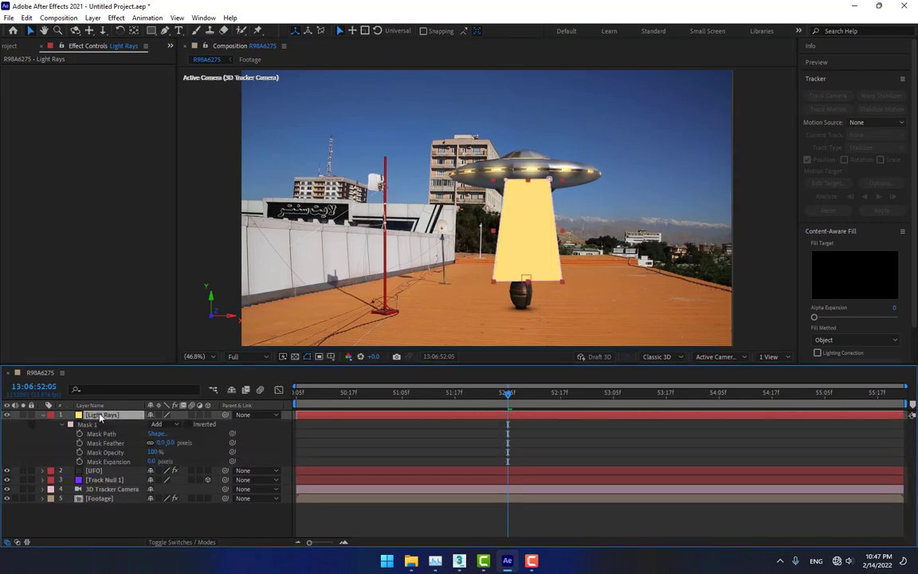
pyautogui.moveTo(172, 443); pyautogui.dragTo(117, 425)
pyautogui.press('t')
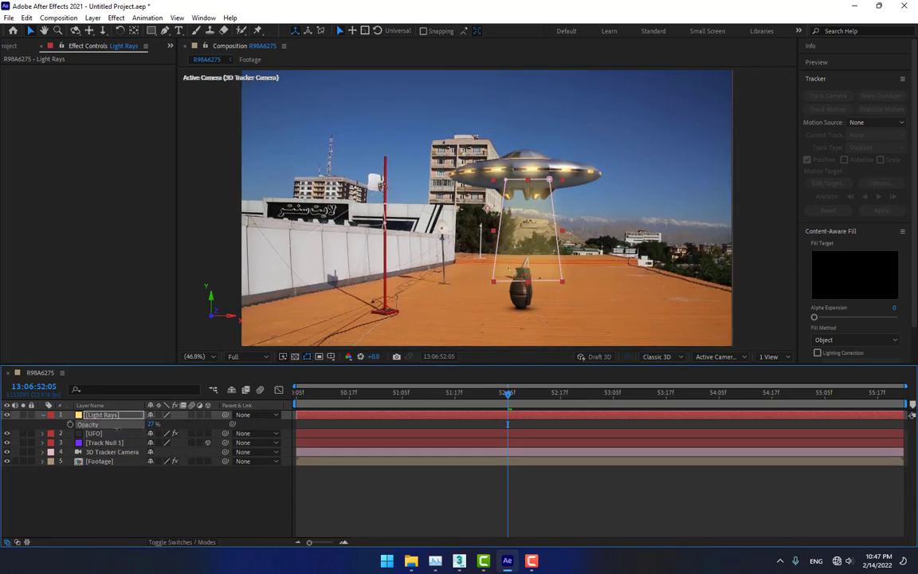
pyautogui.click(225, 502)
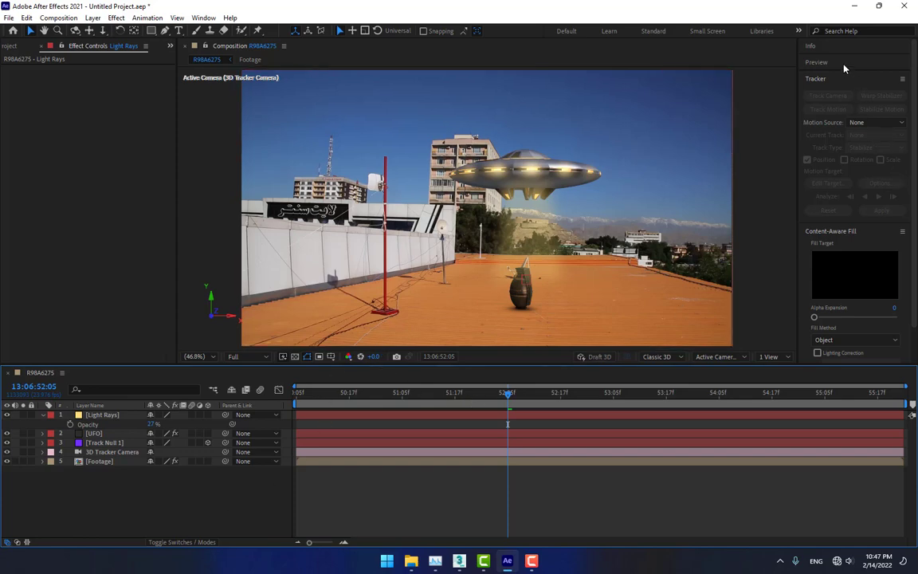
# Switch to the Effects workspace, find the Linear Wipe transition effect and apply it to the Light Rays layer.
pyautogui.click(799, 31)
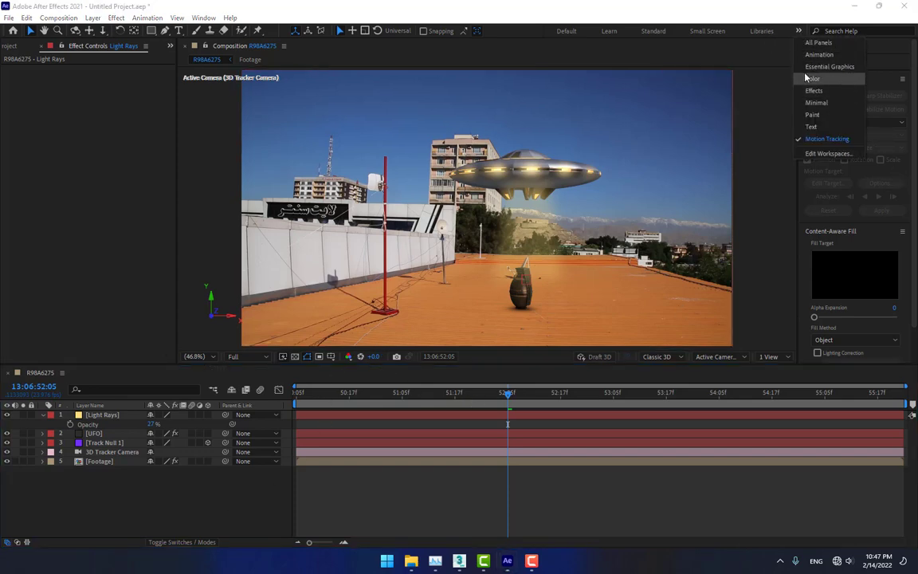
pyautogui.click(824, 93)
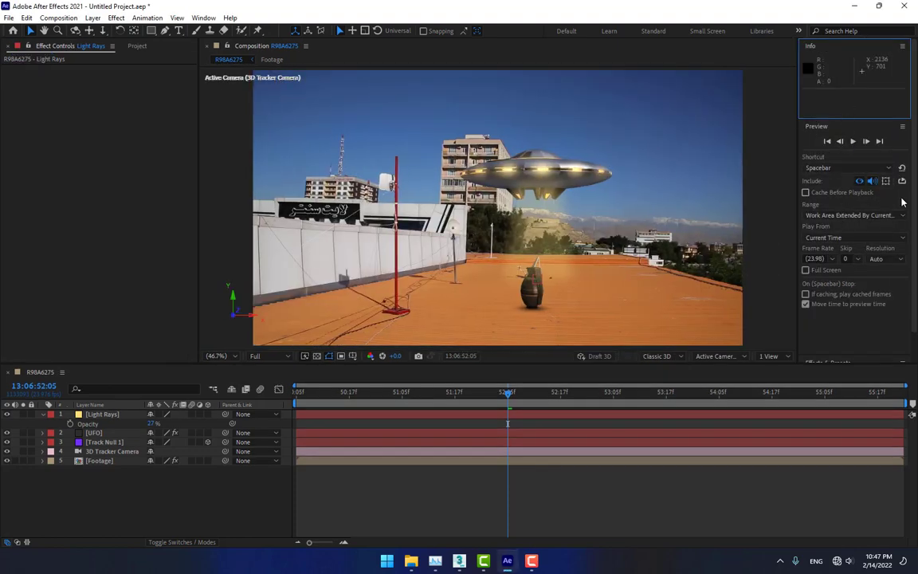
pyautogui.scroll(-2, 900, 291)
pyautogui.click(847, 344)
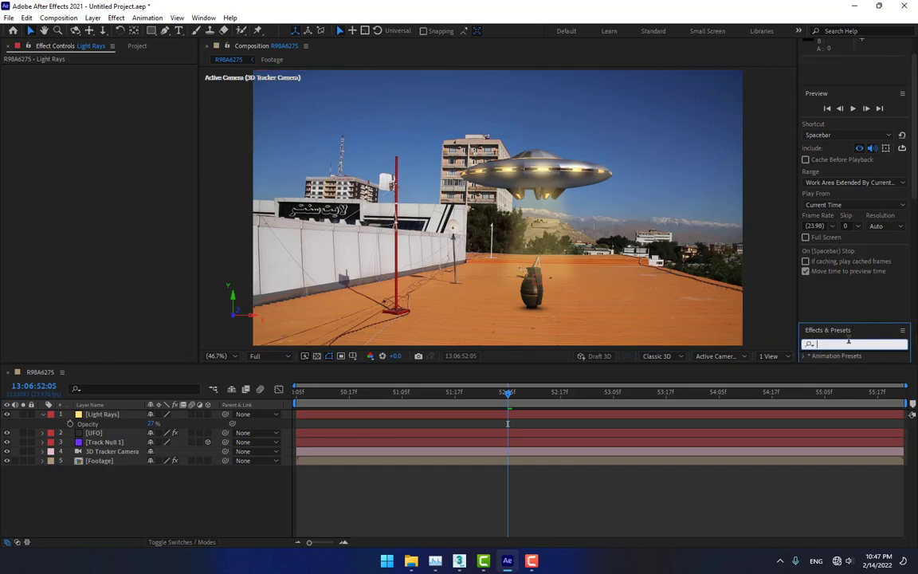
pyautogui.write('linear')
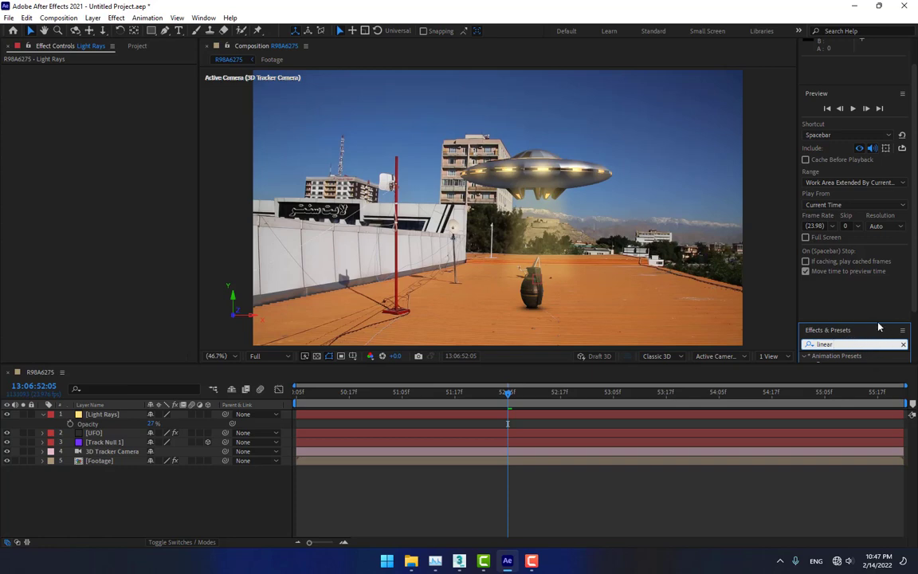
pyautogui.click(877, 329)
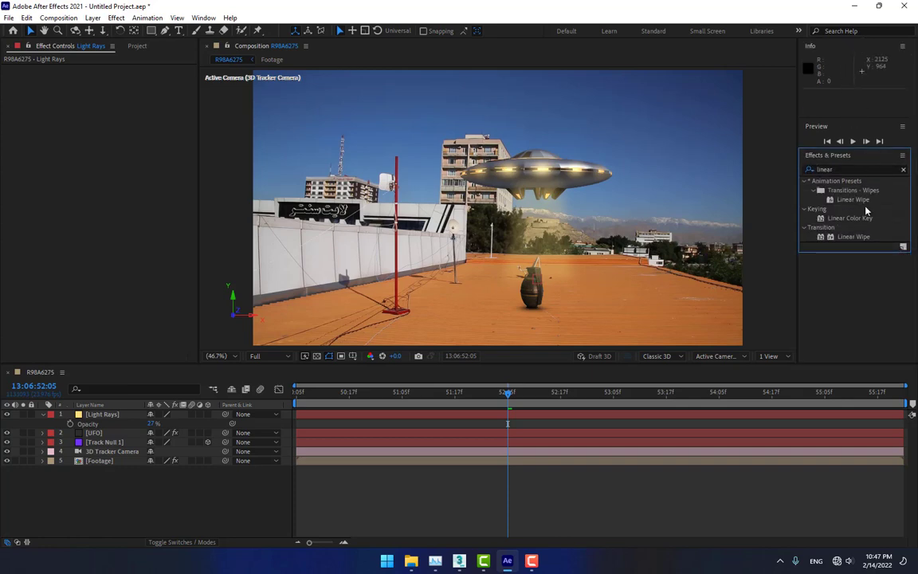
pyautogui.moveTo(860, 238); pyautogui.dragTo(102, 415)
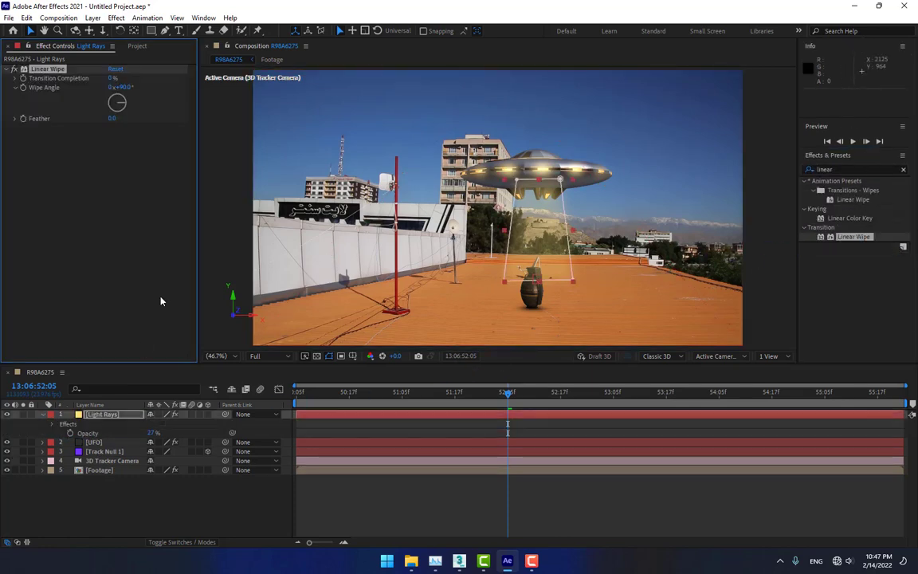
# Set the Light Rays layer's Linear Wipe to a 0° angle, a feather of 64 and 71% transition completion.
pyautogui.hotkey('ctrl', 'z')
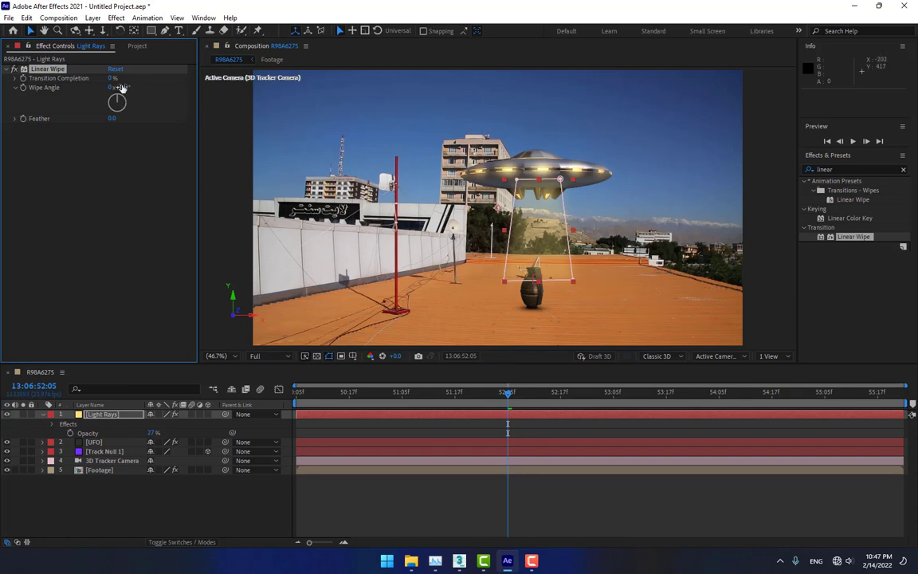
pyautogui.moveTo(114, 78); pyautogui.dragTo(124, 83)
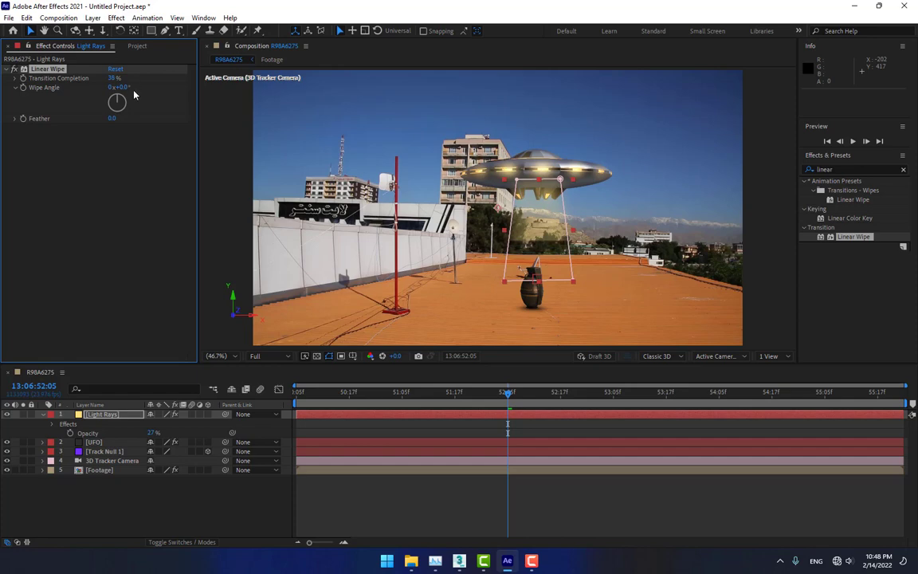
pyautogui.moveTo(138, 120); pyautogui.dragTo(154, 120)
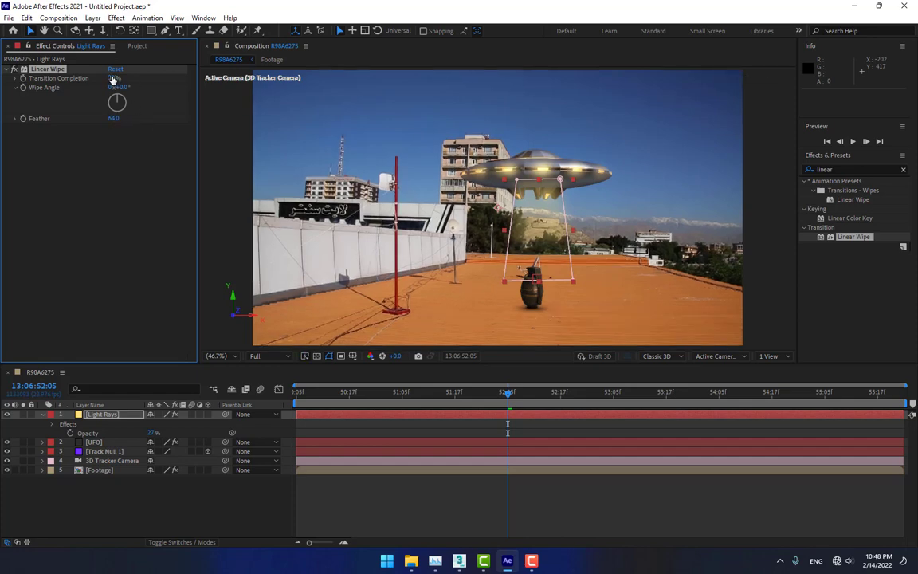
pyautogui.moveTo(113, 78); pyautogui.dragTo(130, 78)
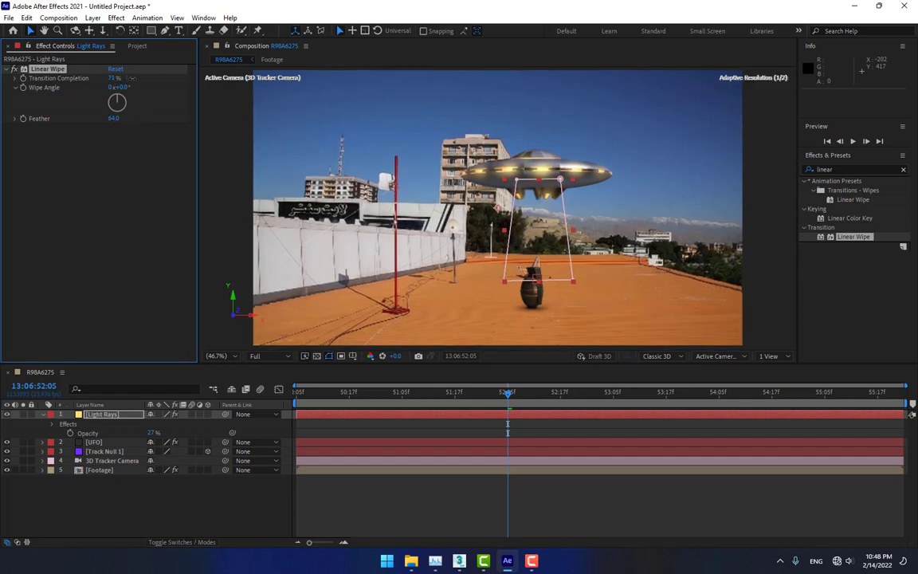
# Keyframe the wipe's Transition Completion at 71% at 13:06:52:06 and 6% at 13:06:52:17, and play the beam animation from near the start.
pyautogui.moveTo(506, 396)
pyautogui.mouseDown()
pyautogui.moveTo(488, 399)
pyautogui.moveTo(512, 398)
pyautogui.mouseUp()
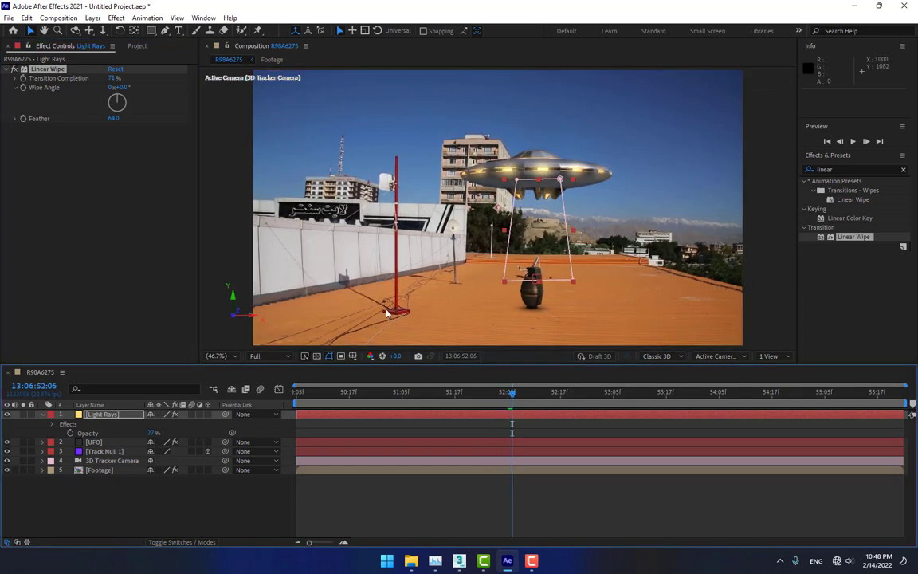
pyautogui.click(562, 395)
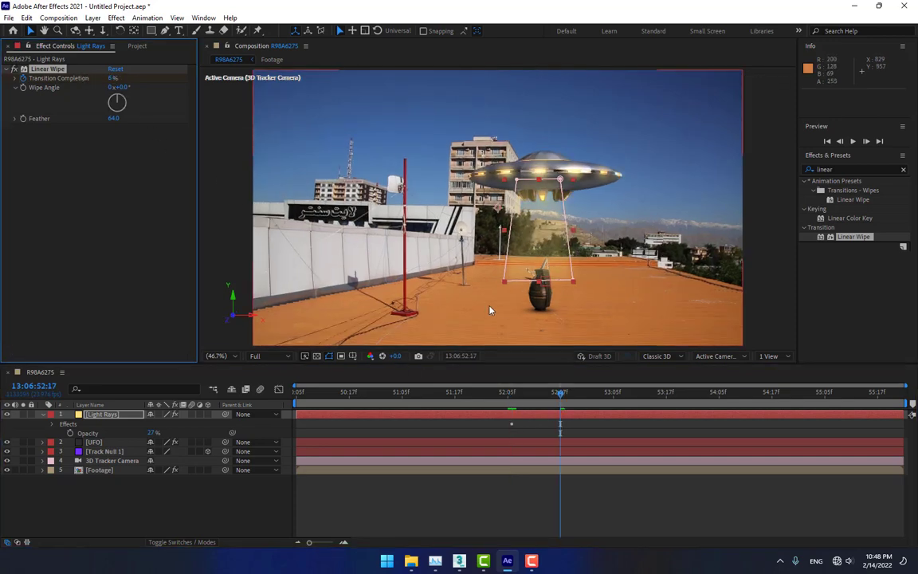
pyautogui.moveTo(534, 394); pyautogui.dragTo(309, 394)
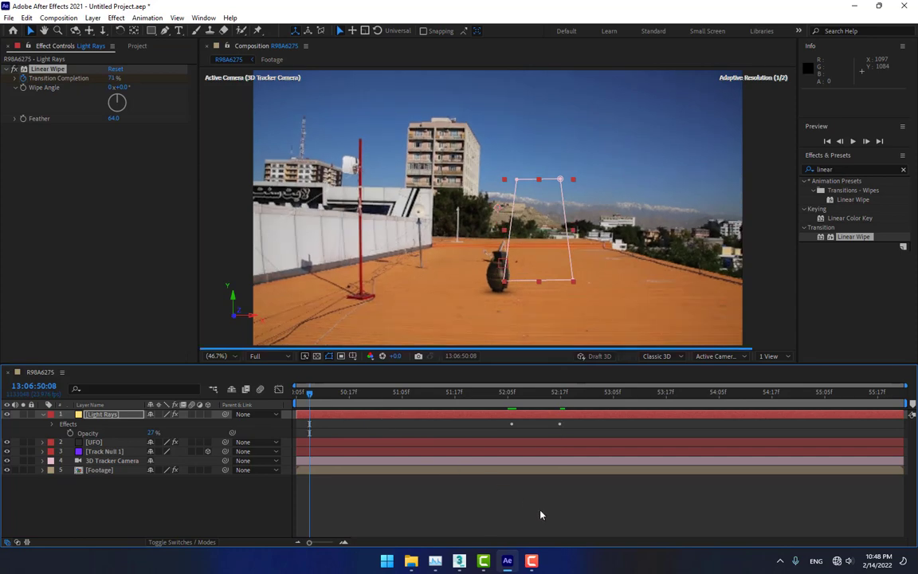
pyautogui.press('space')
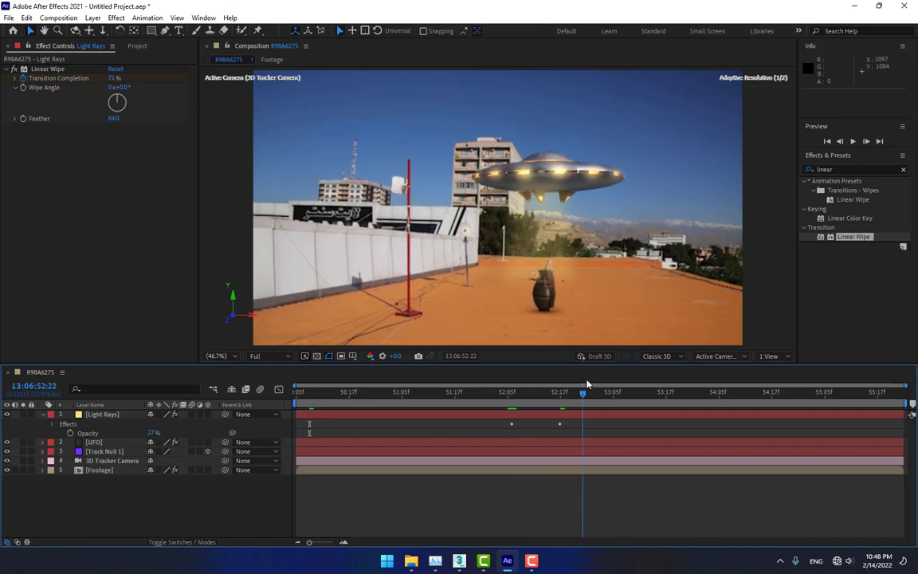
# Start keyframing the UFO layer's Element Group 2 Position XY, Position Z and X, Y and Z Rotation at 13:06:53:00.
pyautogui.click(94, 442)
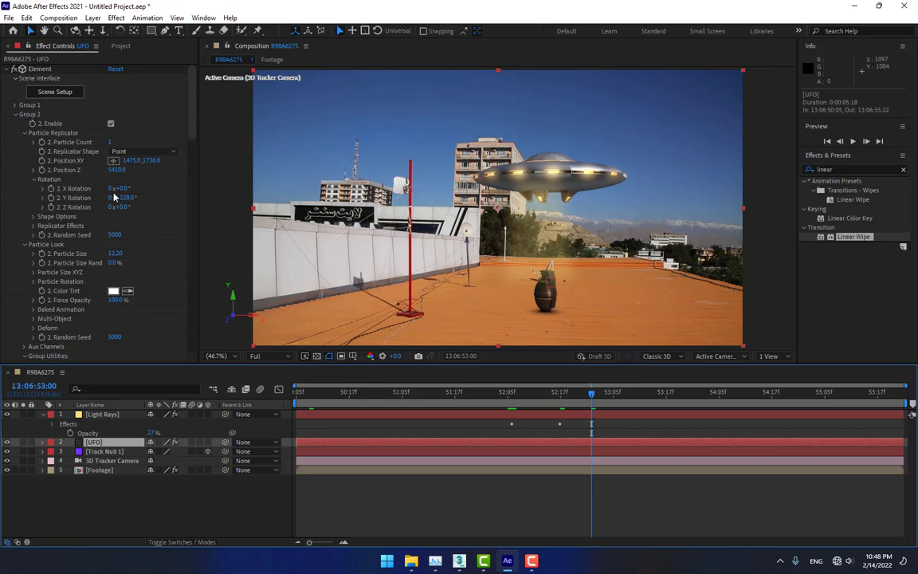
pyautogui.click(32, 116)
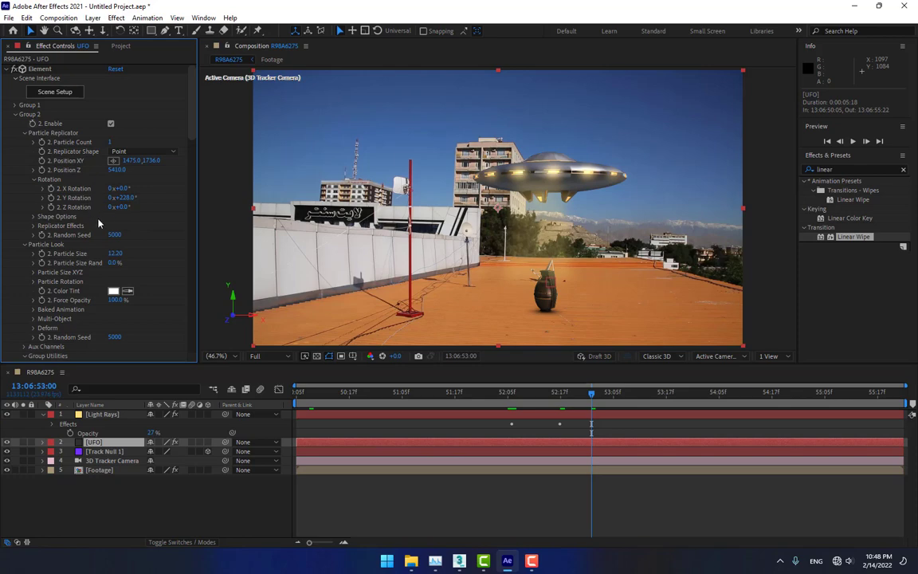
pyautogui.click(44, 163)
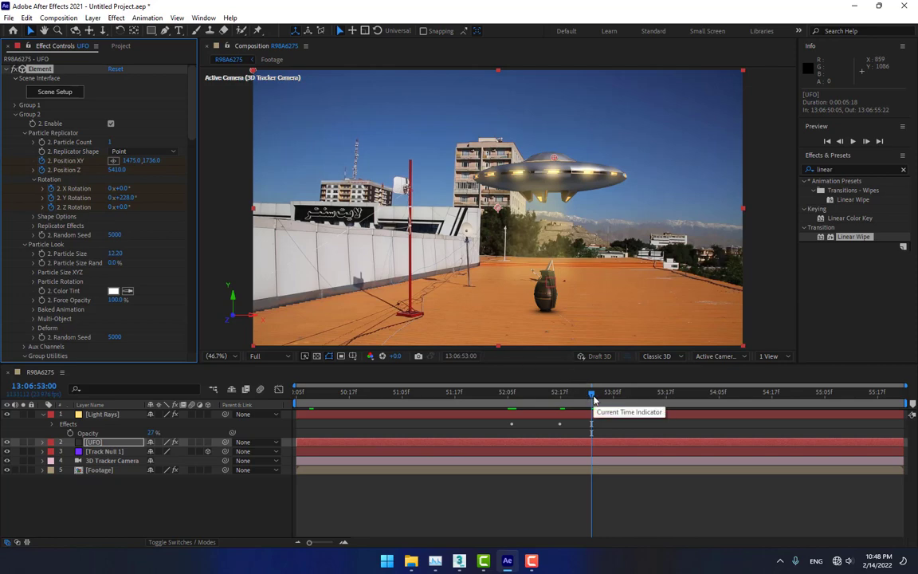
# At 13:06:53:12, lift the grenade to Position XY 1475, 1458 and rotate it to X -11°, Y 210° and Z -39°.
pyautogui.moveTo(594, 401); pyautogui.dragTo(646, 397)
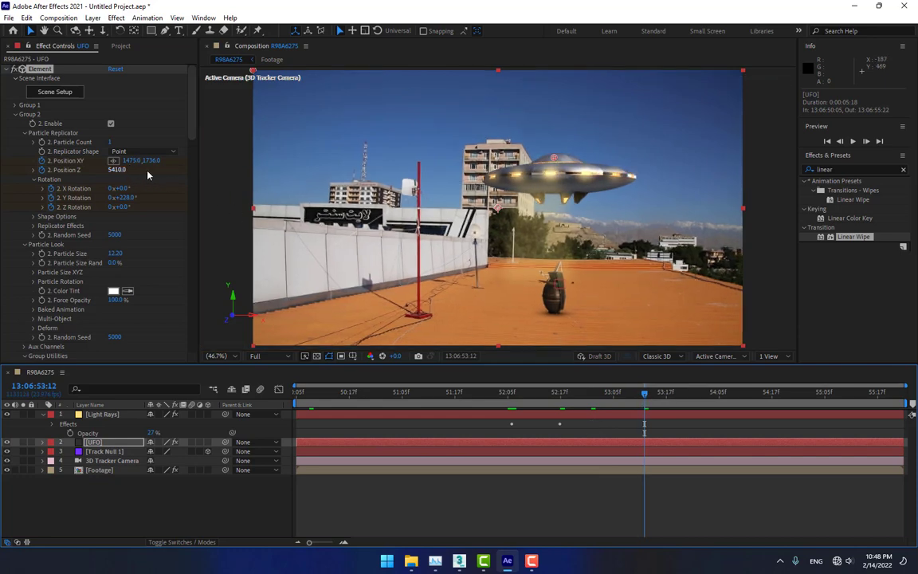
pyautogui.moveTo(149, 162); pyautogui.dragTo(1, 160)
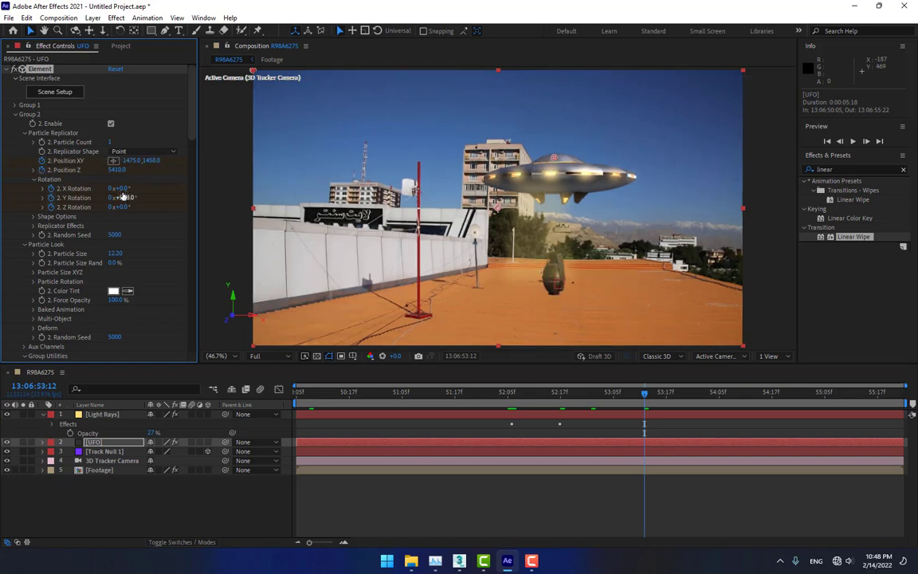
pyautogui.moveTo(117, 188)
pyautogui.mouseDown()
pyautogui.moveTo(134, 188)
pyautogui.moveTo(113, 188)
pyautogui.moveTo(125, 206)
pyautogui.moveTo(137, 206)
pyautogui.moveTo(94, 198)
pyautogui.moveTo(131, 198)
pyautogui.moveTo(120, 198)
pyautogui.mouseUp()
# At 13:06:53:23, raise the grenade to Position XY 1475, 1025 and rotate it to X -42°, Y 236° and Z -24°.
pyautogui.click(598, 393)
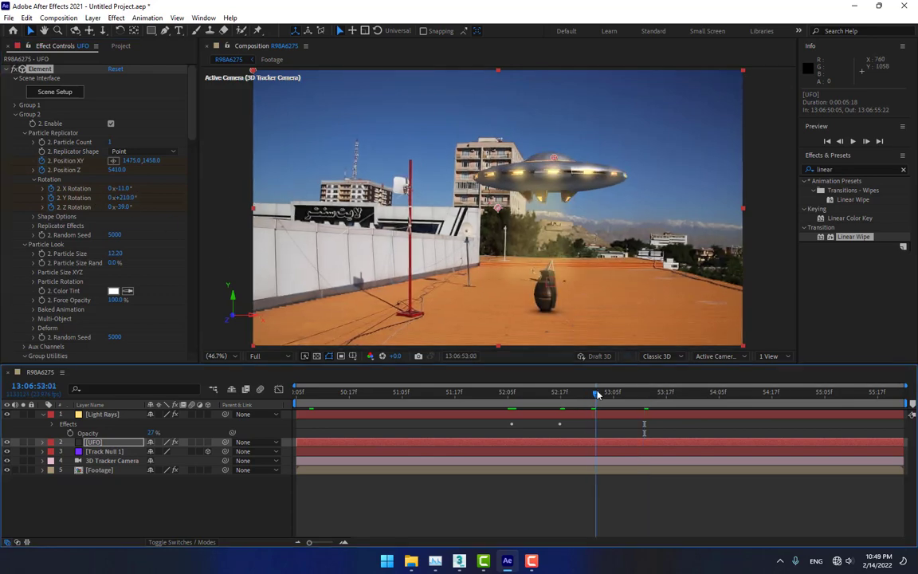
pyautogui.moveTo(598, 393); pyautogui.dragTo(693, 393)
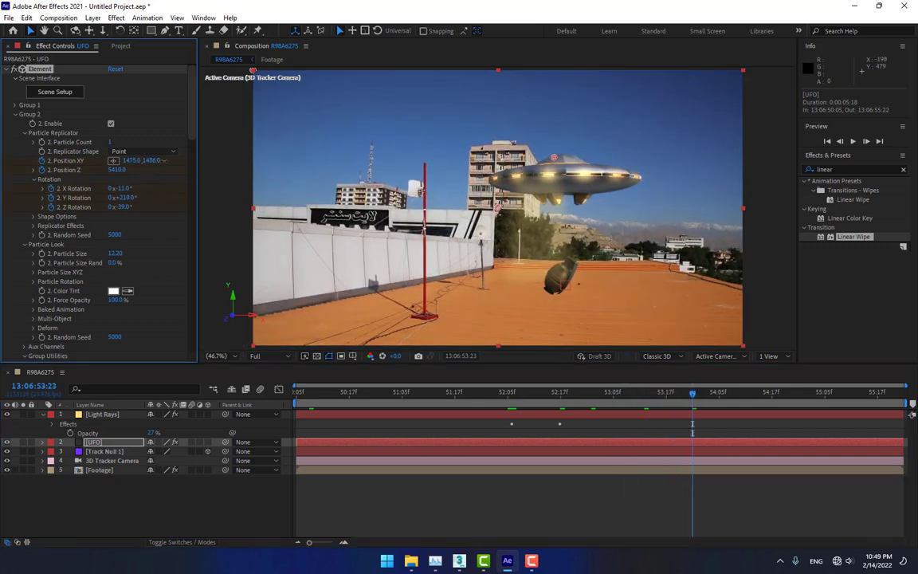
pyautogui.moveTo(163, 161); pyautogui.dragTo(171, 161)
pyautogui.moveTo(71, 145); pyautogui.dragTo(3, 77)
pyautogui.moveTo(111, 188); pyautogui.dragTo(133, 206)
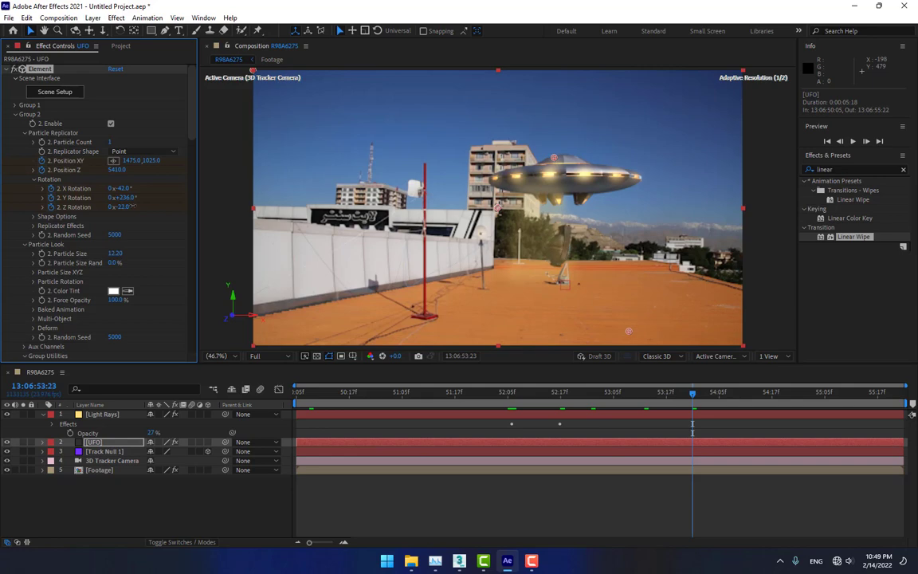
# At 13:06:54:10, raise the grenade into the UFO at Position XY 1475, -7 and rotate it to X 11°, Y 237° and Z 4°.
pyautogui.moveTo(613, 396); pyautogui.dragTo(741, 402)
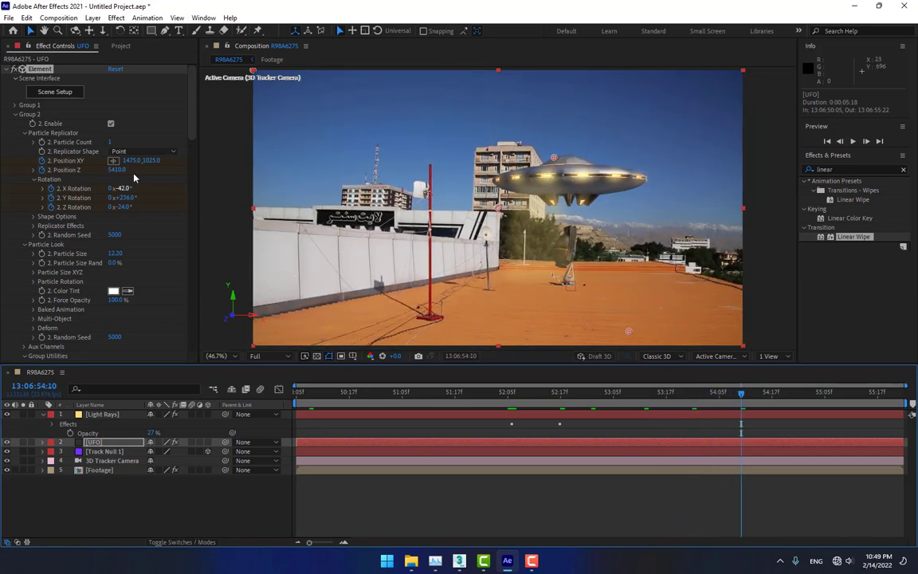
pyautogui.moveTo(149, 163)
pyautogui.mouseDown()
pyautogui.moveTo(2, 201)
pyautogui.moveTo(77, 157)
pyautogui.mouseUp()
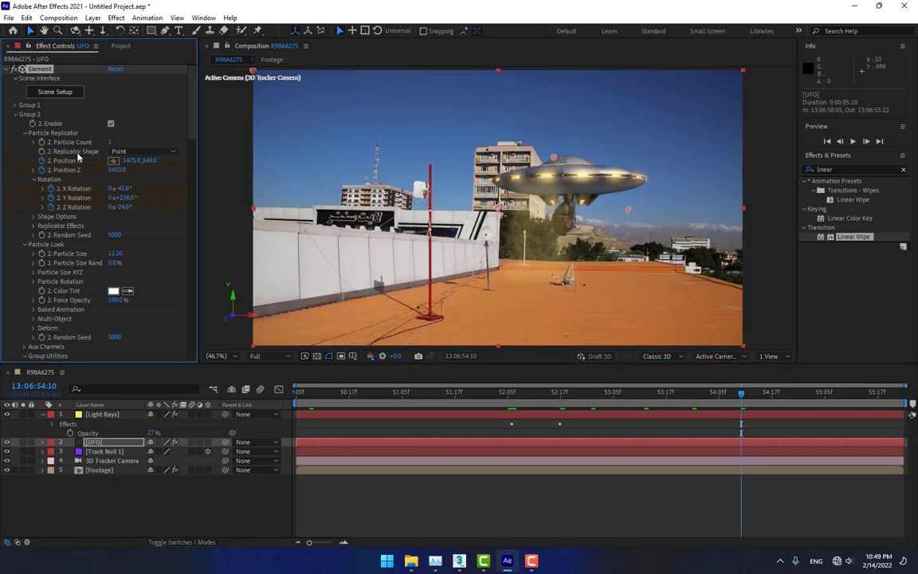
pyautogui.moveTo(128, 198)
pyautogui.mouseDown()
pyautogui.moveTo(144, 189)
pyautogui.moveTo(140, 206)
pyautogui.moveTo(126, 188)
pyautogui.moveTo(134, 189)
pyautogui.mouseUp()
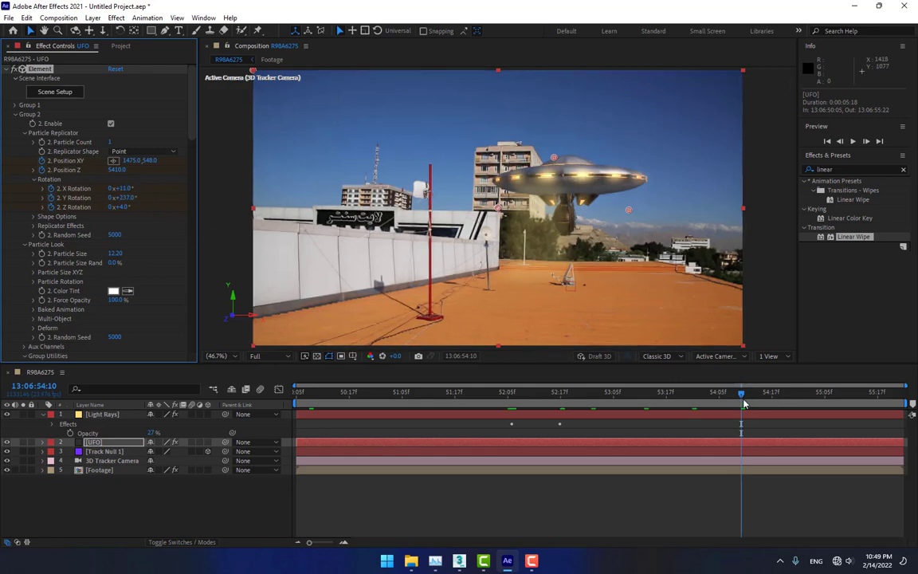
pyautogui.moveTo(176, 161); pyautogui.dragTo(58, 157)
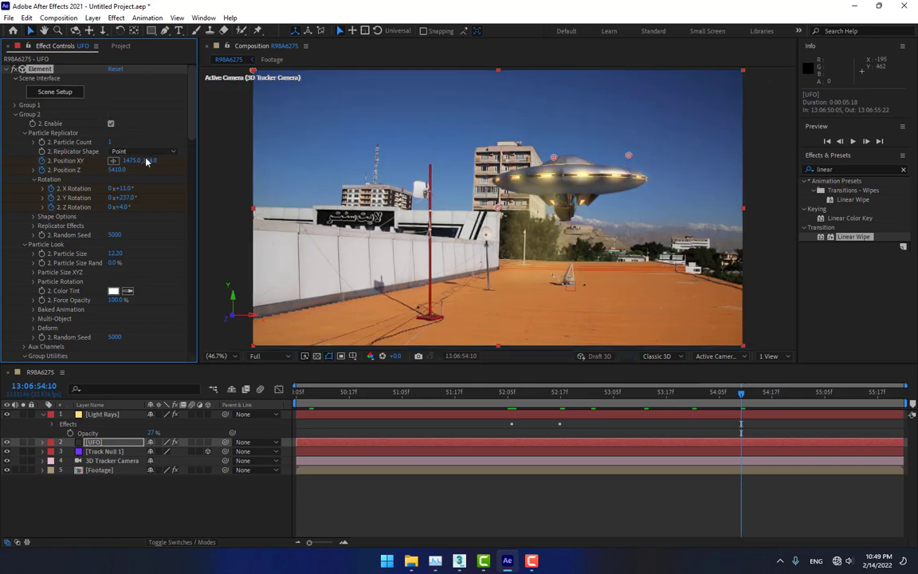
pyautogui.moveTo(146, 161); pyautogui.dragTo(16, 64)
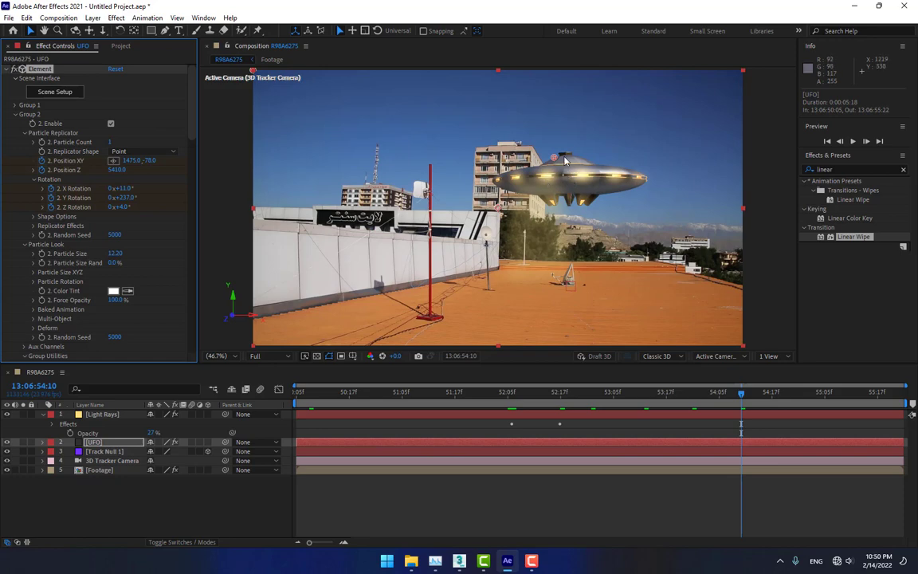
pyautogui.moveTo(144, 161); pyautogui.dragTo(188, 160)
# Keyframe Group 2 Particle Size at 12.20 at 13:06:54:09 and 0 one frame after it, and check the grenade's rise in the timeline.
pyautogui.press('pageup')
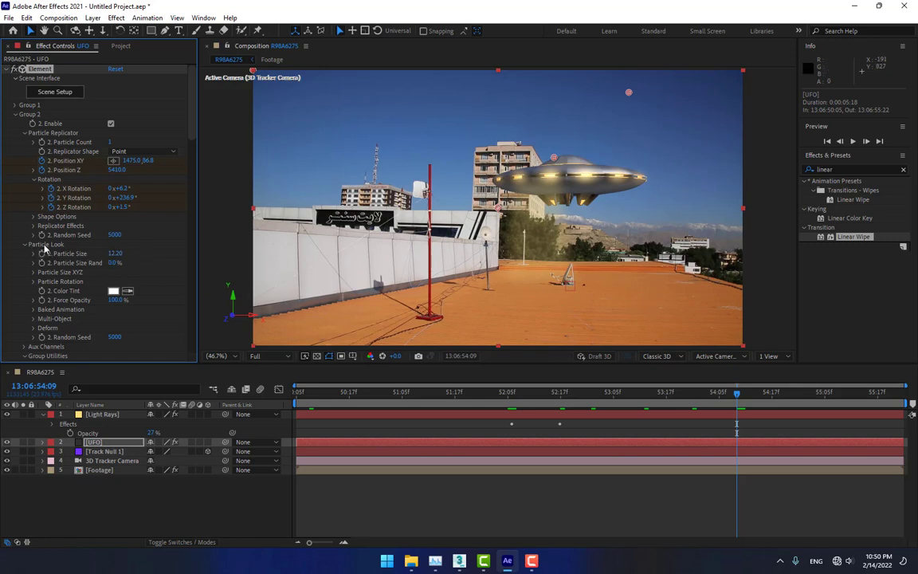
pyautogui.press('pagedown')
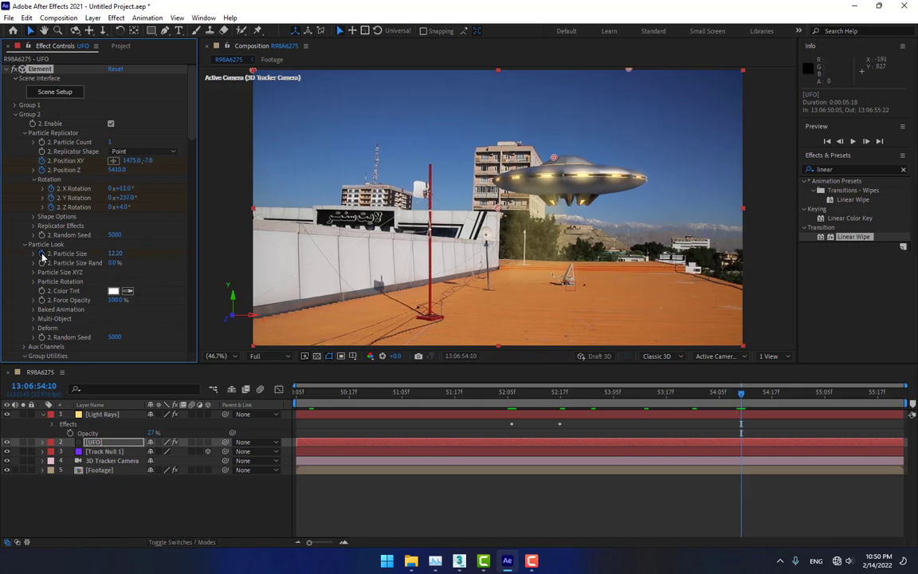
pyautogui.click(116, 254)
pyautogui.write('0.00')
pyautogui.click(498, 425)
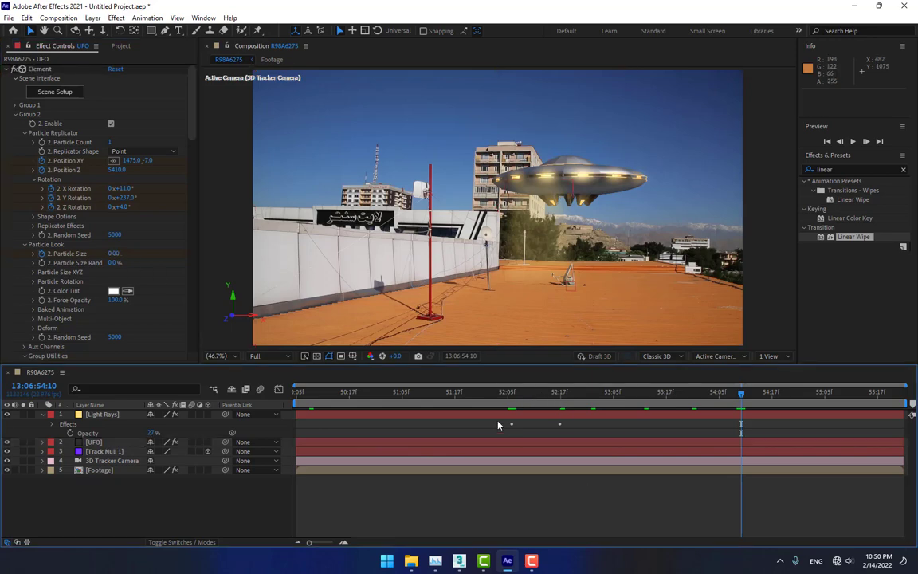
pyautogui.moveTo(368, 396); pyautogui.dragTo(560, 396)
# Keyframe the Light Rays layer's Transition Completion at 6% at 13:06:54:14 and 60% at 13:06:54:21.
pyautogui.moveTo(582, 393); pyautogui.dragTo(759, 390)
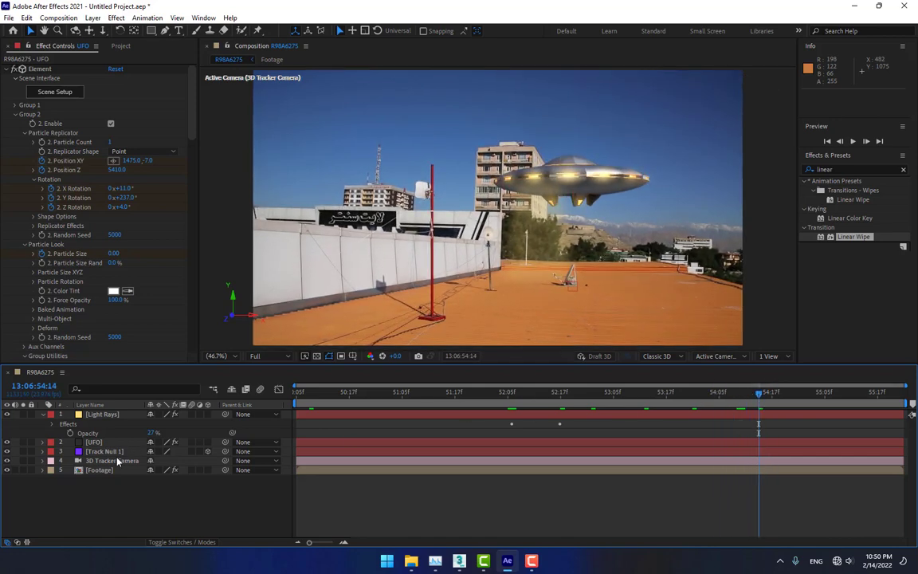
pyautogui.click(105, 416)
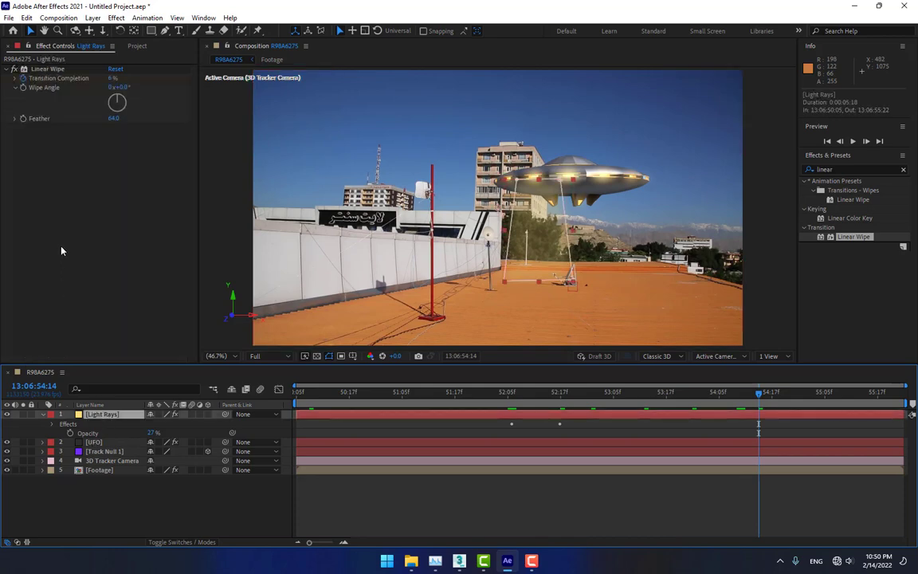
pyautogui.press('u')
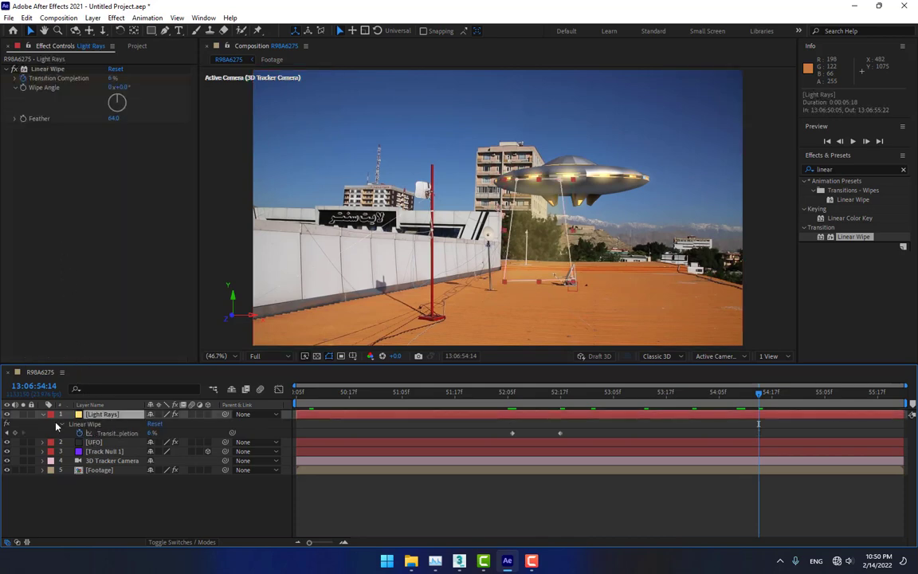
pyautogui.click(14, 433)
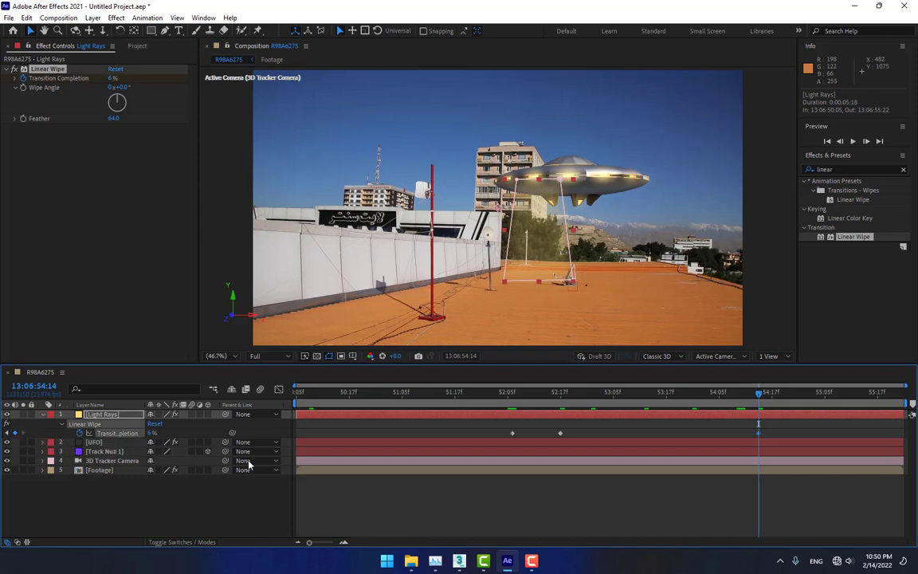
pyautogui.click(789, 393)
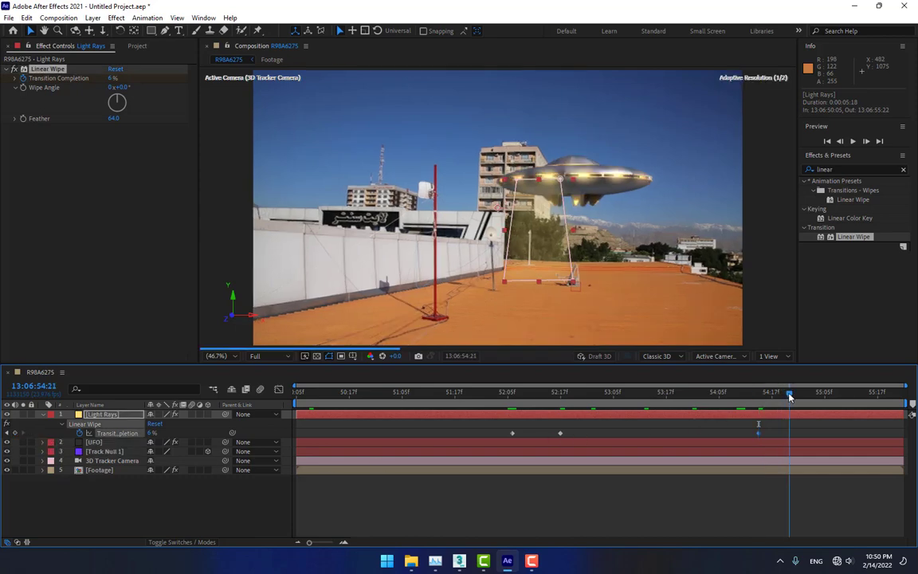
pyautogui.moveTo(111, 78); pyautogui.dragTo(140, 77)
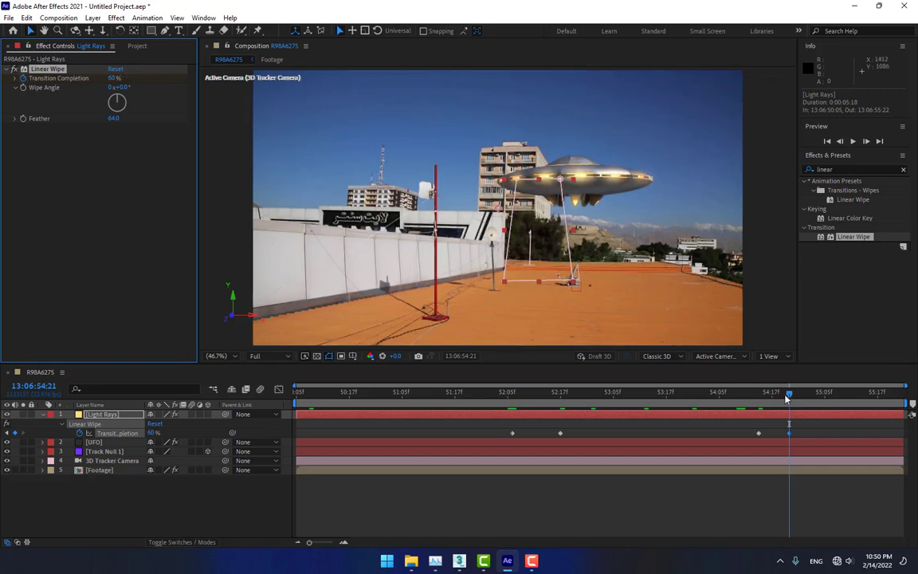
# Make the Light Rays layer 3D and scrub through the timeline to check how the beam follows the UFO.
pyautogui.moveTo(786, 399); pyautogui.dragTo(536, 428)
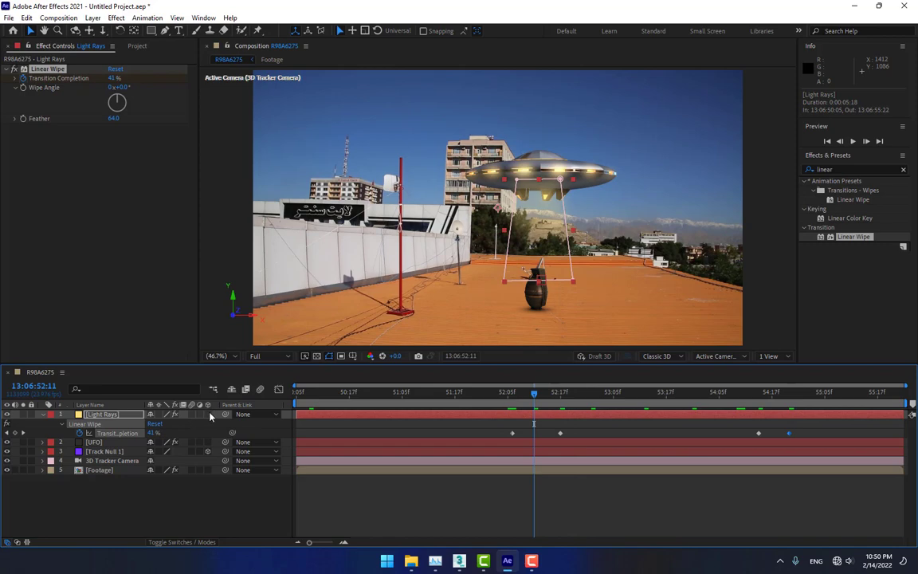
pyautogui.click(209, 414)
pyautogui.click(611, 521)
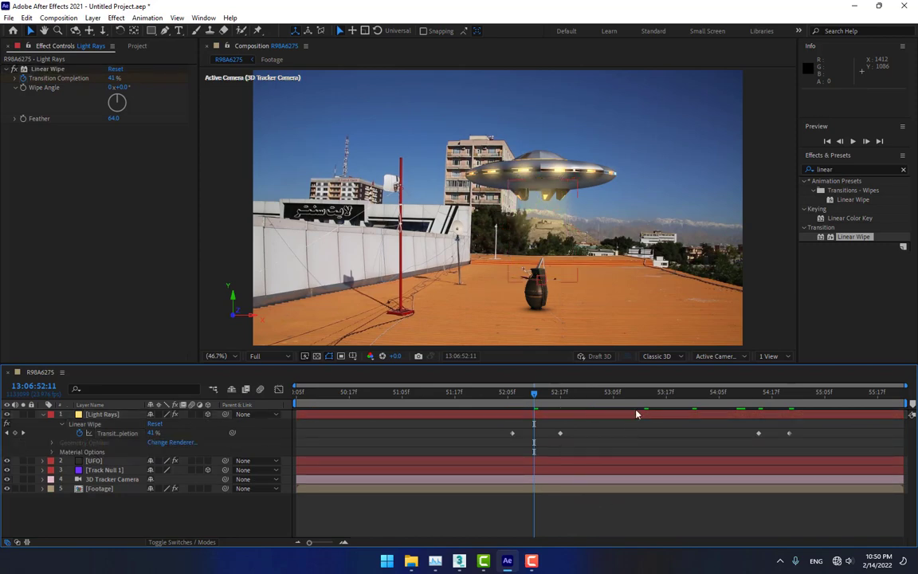
pyautogui.moveTo(694, 398); pyautogui.dragTo(789, 426)
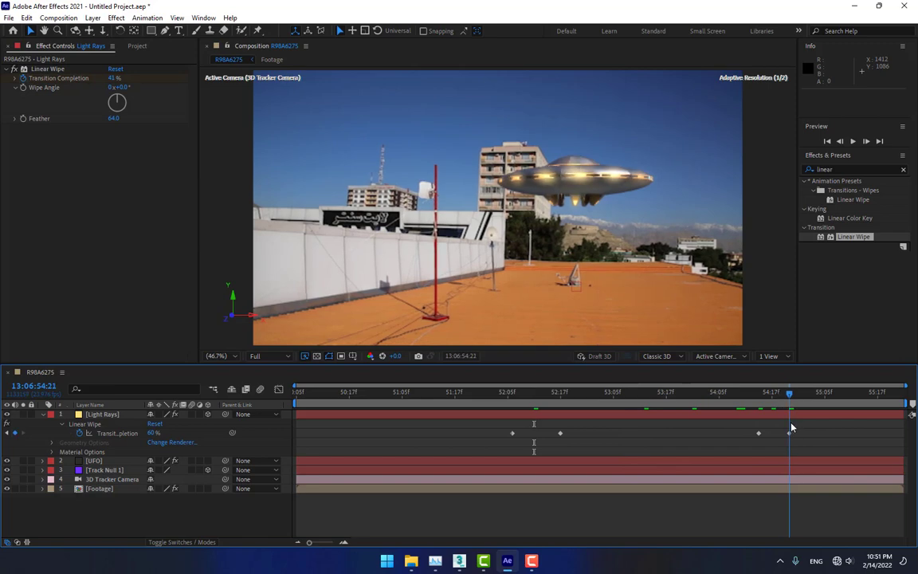
# Add keyframes at 13:06:54:21 for all the animated Element properties of the UFO layer.
pyautogui.click(94, 462)
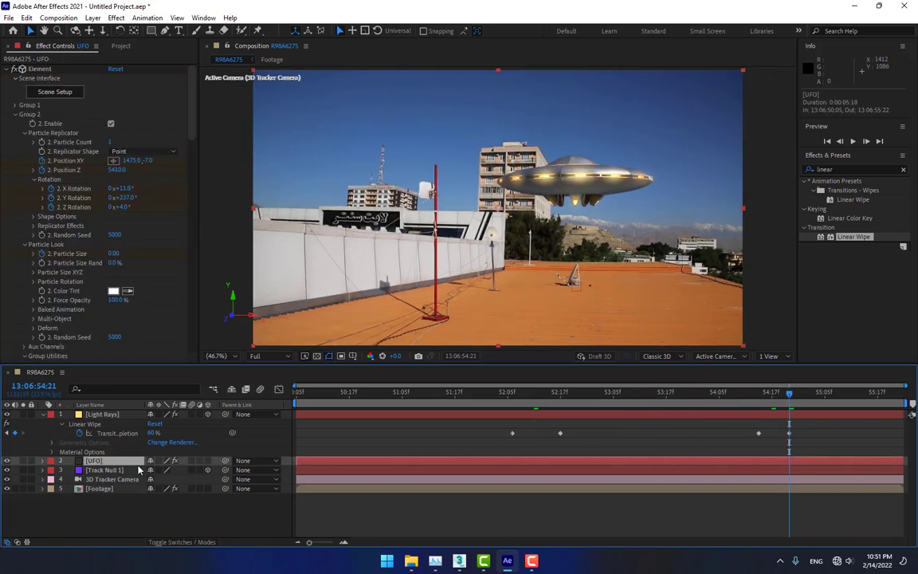
pyautogui.press('u')
pyautogui.scroll(-2, 222, 488)
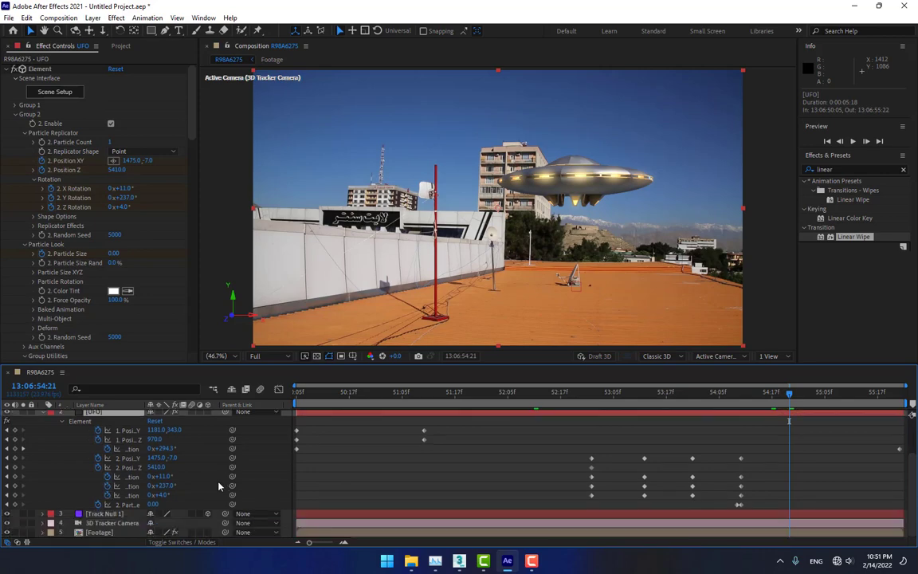
pyautogui.moveTo(15, 430); pyautogui.dragTo(14, 498)
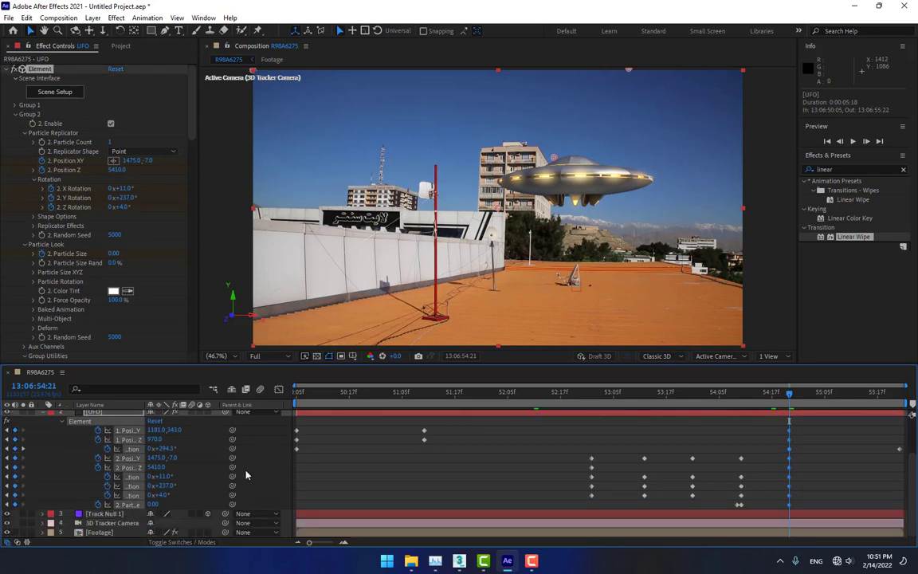
# At 13:06:55:08, fly the UFO above the apartment building with Group 1 Position XY 704, -797 and Position Z 5470.
pyautogui.moveTo(811, 396); pyautogui.dragTo(834, 399)
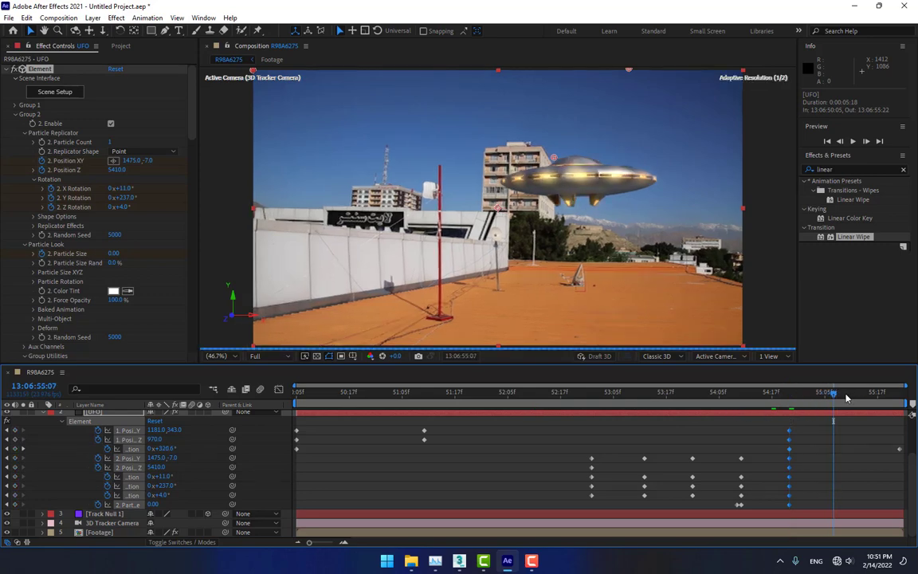
pyautogui.click(840, 396)
pyautogui.scroll(2, 236, 458)
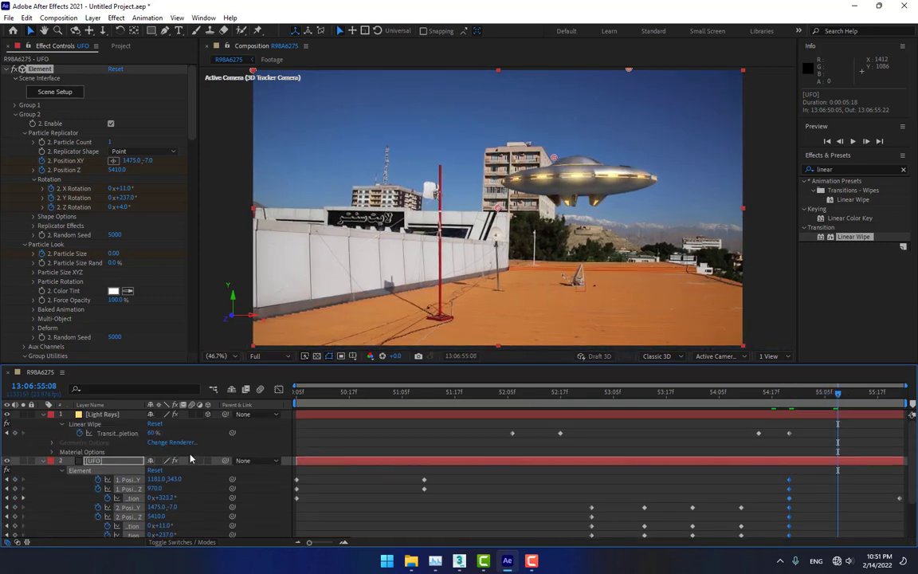
pyautogui.click(151, 236)
pyautogui.click(16, 106)
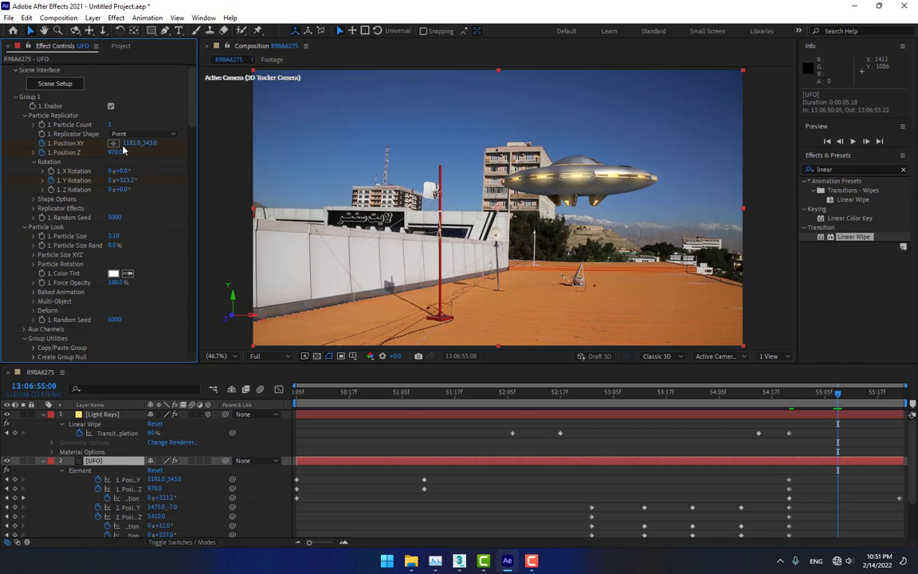
pyautogui.moveTo(131, 144); pyautogui.dragTo(61, 170)
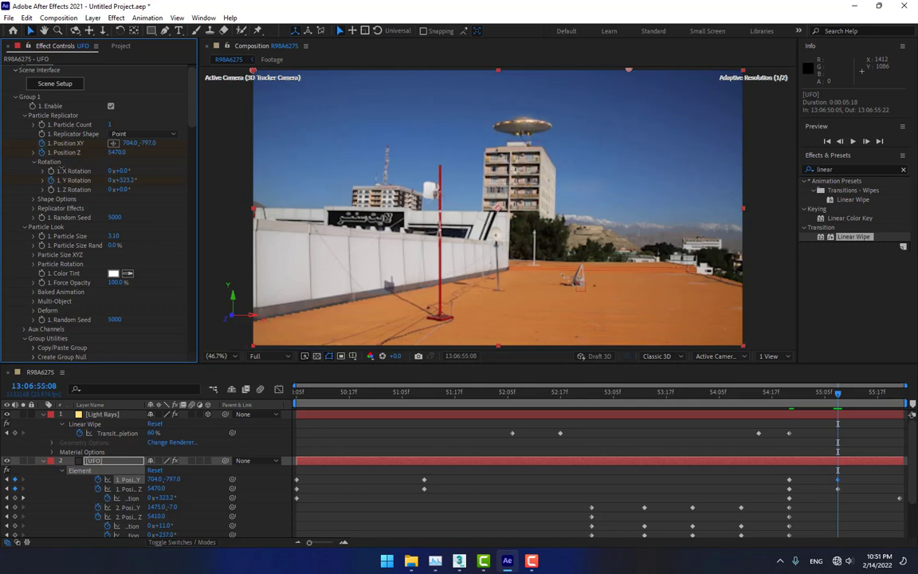
# At 13:06:55:19, send the UFO out of frame with Group 1 Position XY -16256, -10137 and Position Z 26470.
pyautogui.moveTo(838, 392); pyautogui.dragTo(887, 401)
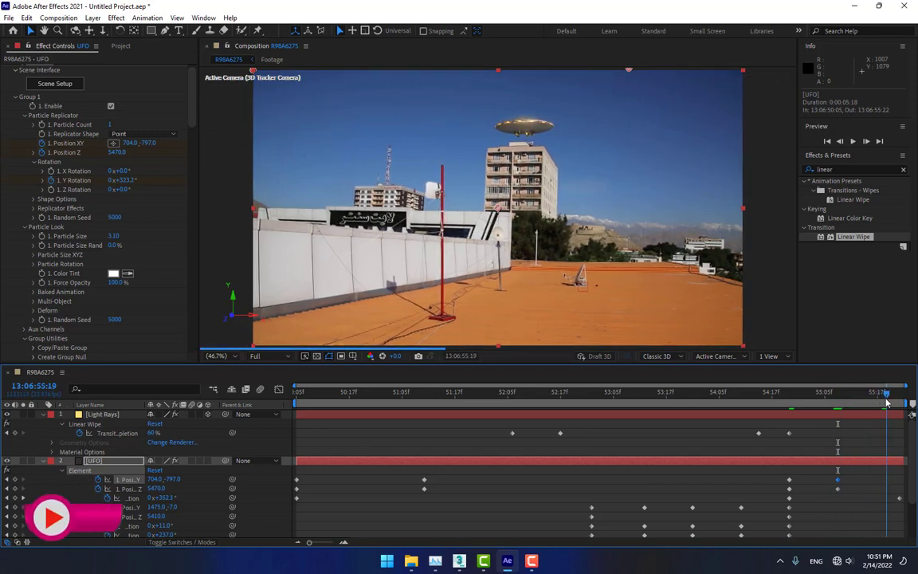
pyautogui.moveTo(128, 145); pyautogui.dragTo(119, 170)
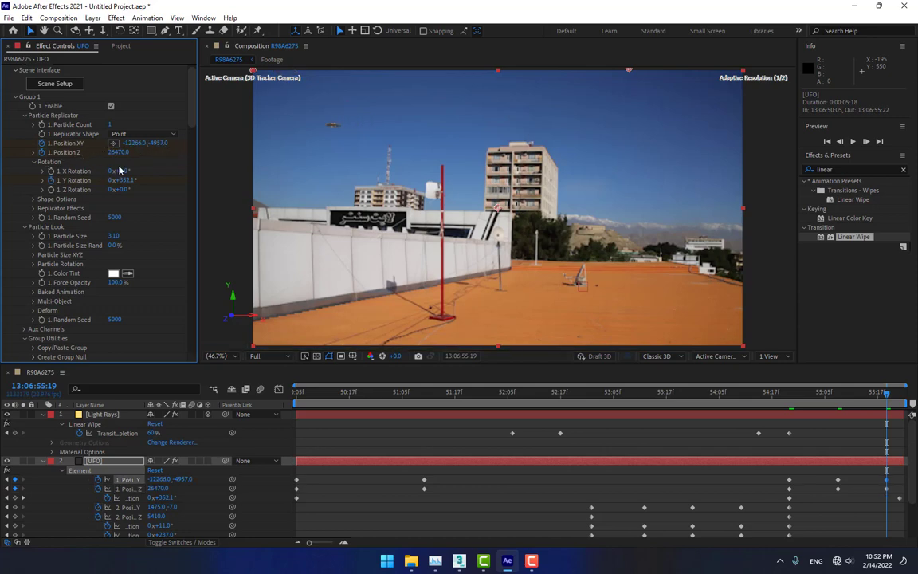
pyautogui.moveTo(158, 144)
pyautogui.mouseDown()
pyautogui.moveTo(126, 144)
pyautogui.moveTo(154, 143)
pyautogui.mouseUp()
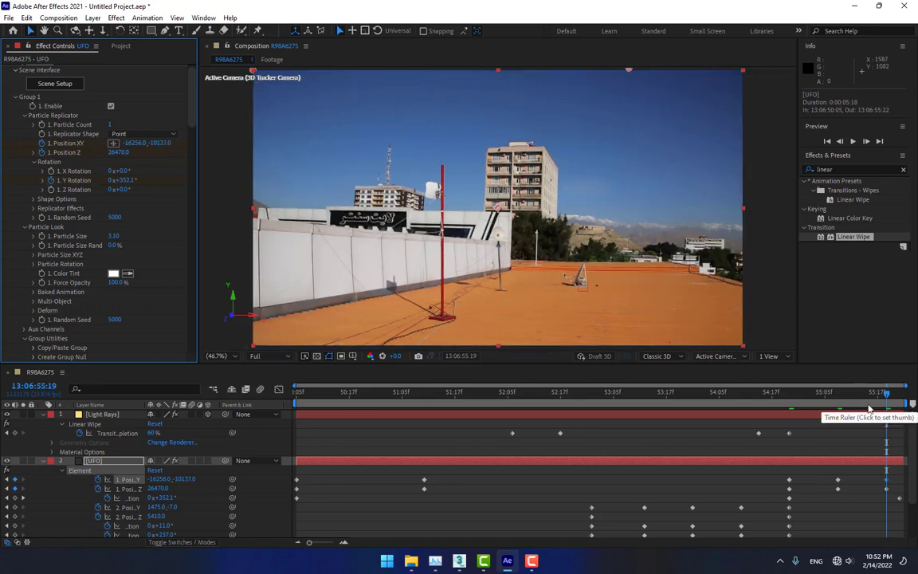
pyautogui.click(824, 417)
# Turn on Element's Motion Blur for the UFO layer and set its Shutter Angle to 213.
pyautogui.moveTo(781, 401); pyautogui.dragTo(437, 396)
pyautogui.scroll(-15, 170, 325)
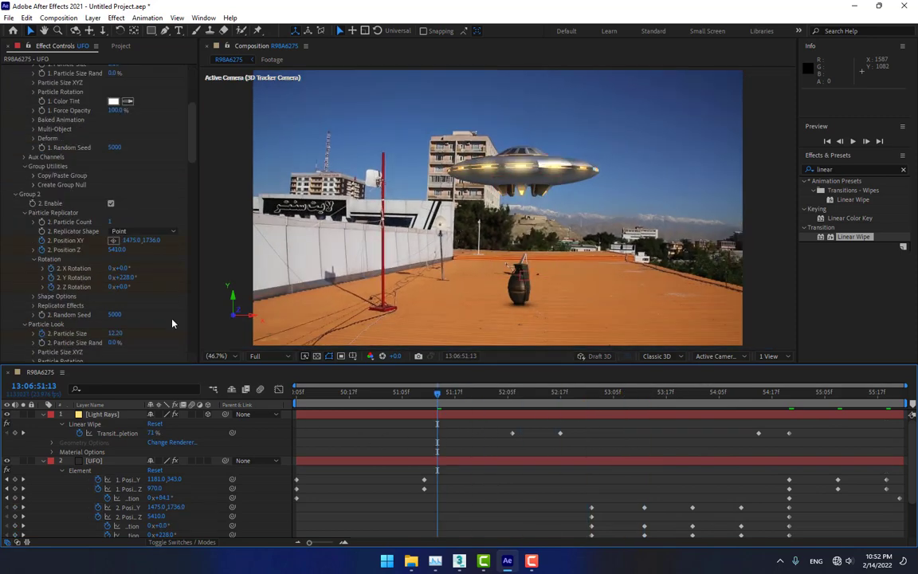
pyautogui.scroll(-3, 172, 324)
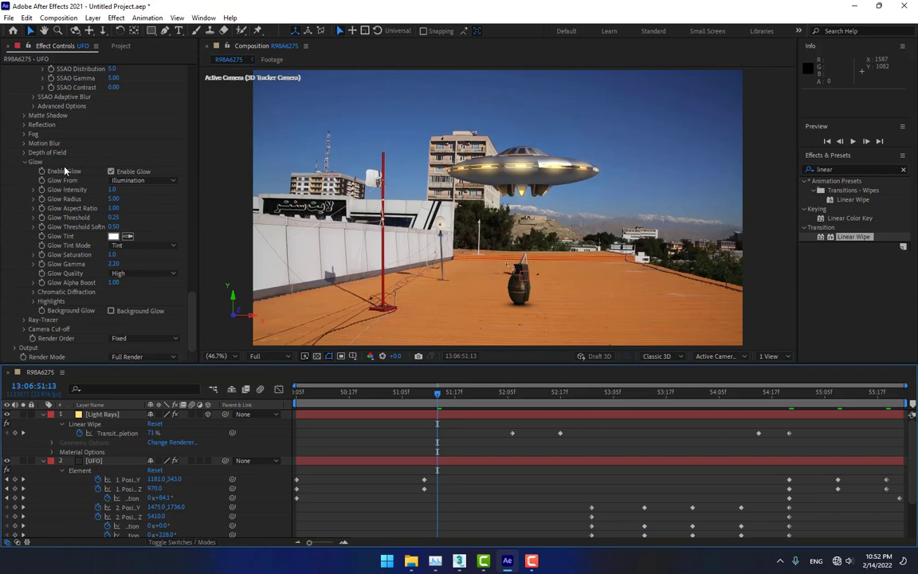
pyautogui.scroll(2, 65, 165)
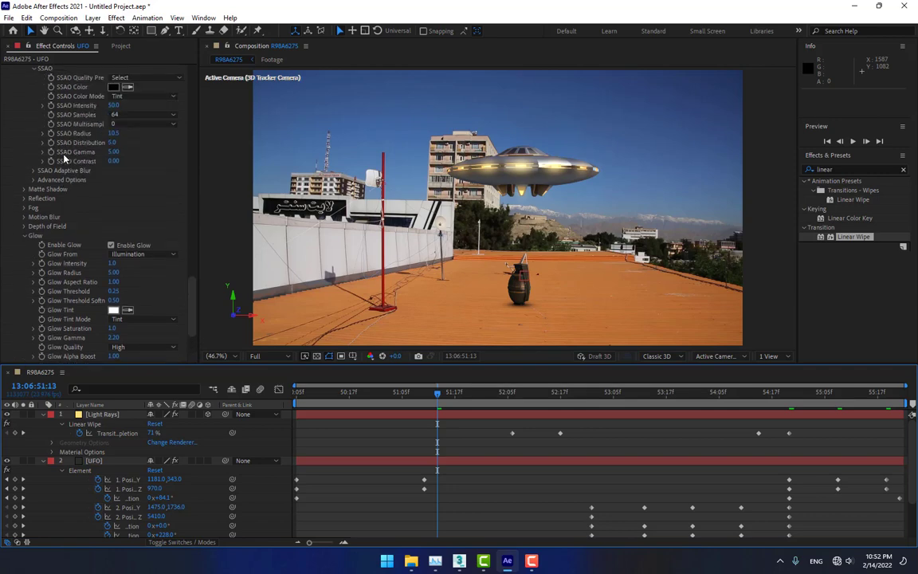
pyautogui.click(25, 217)
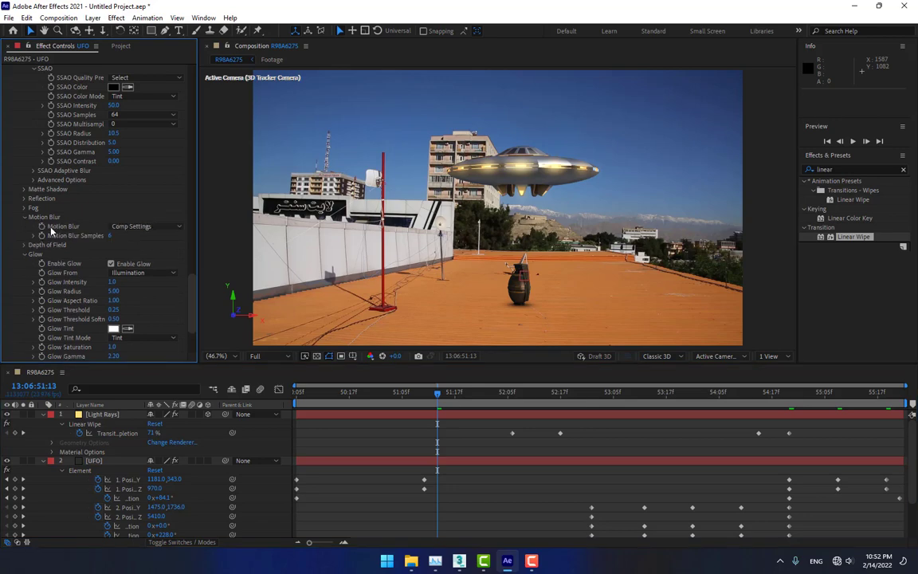
pyautogui.click(132, 228)
pyautogui.click(140, 254)
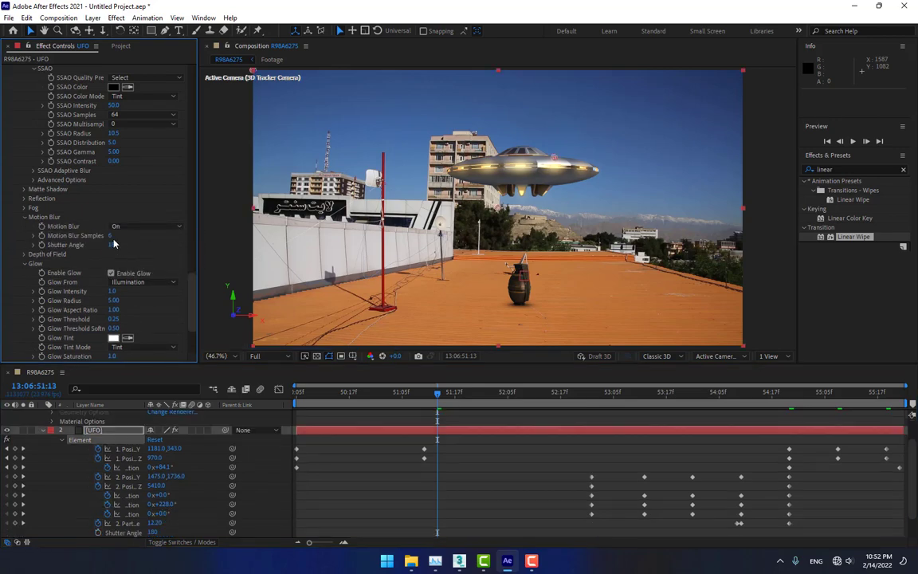
pyautogui.moveTo(130, 245); pyautogui.dragTo(108, 258)
# Play the composition from its first frame to check the UFO's motion blur and full flight path.
pyautogui.press('Home')
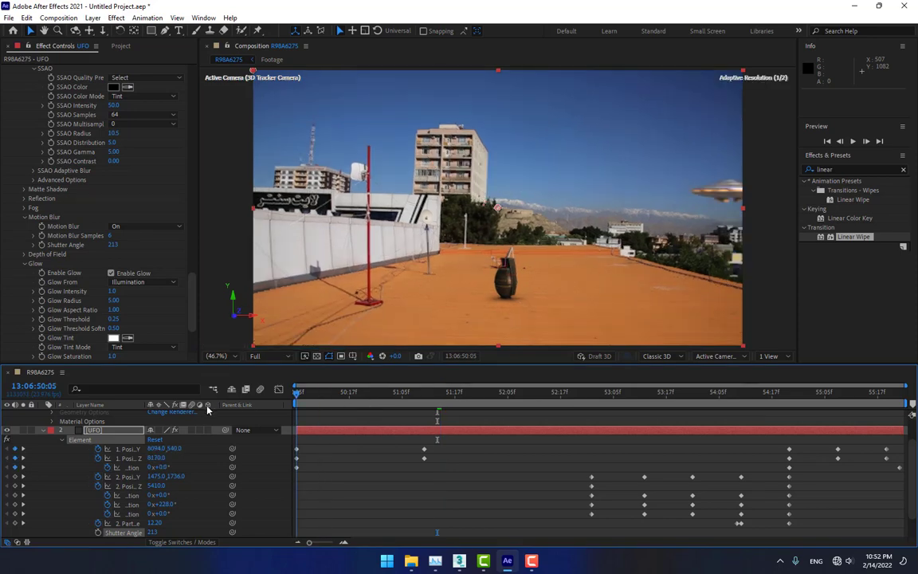
pyautogui.click(755, 139)
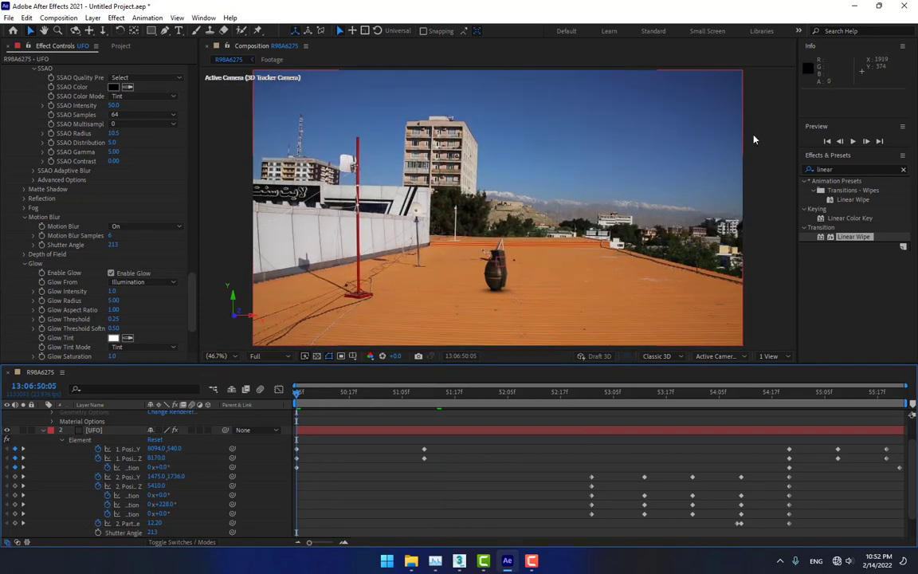
pyautogui.click(852, 141)
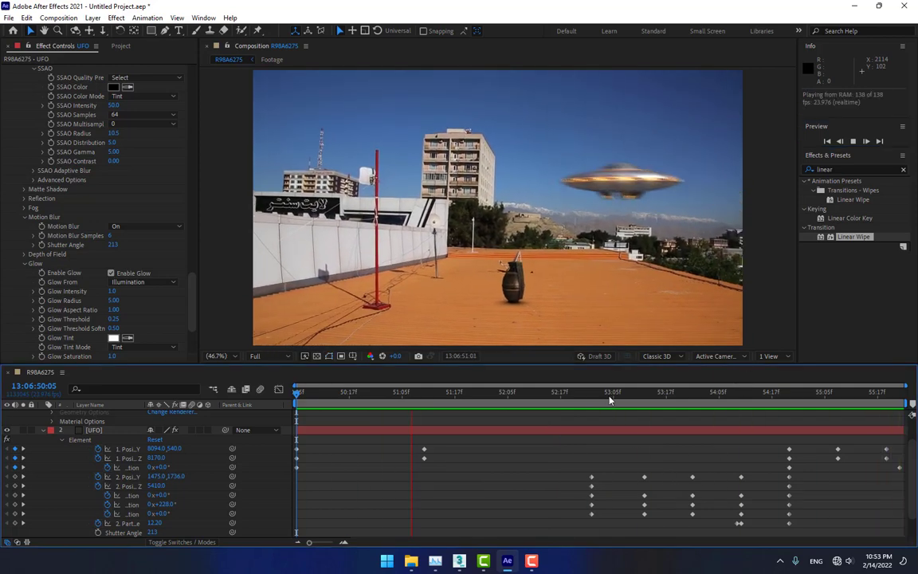
pyautogui.press('space')
# Apply Brightness & Contrast to the Footage layer with Brightness -37 and Contrast 49.
pyautogui.scroll(2, 50, 415)
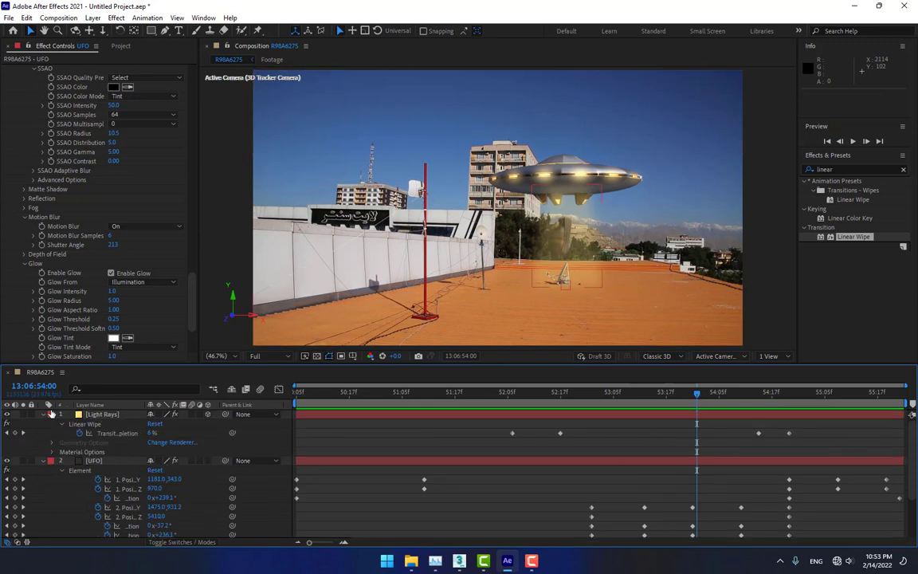
pyautogui.click(44, 415)
pyautogui.click(42, 423)
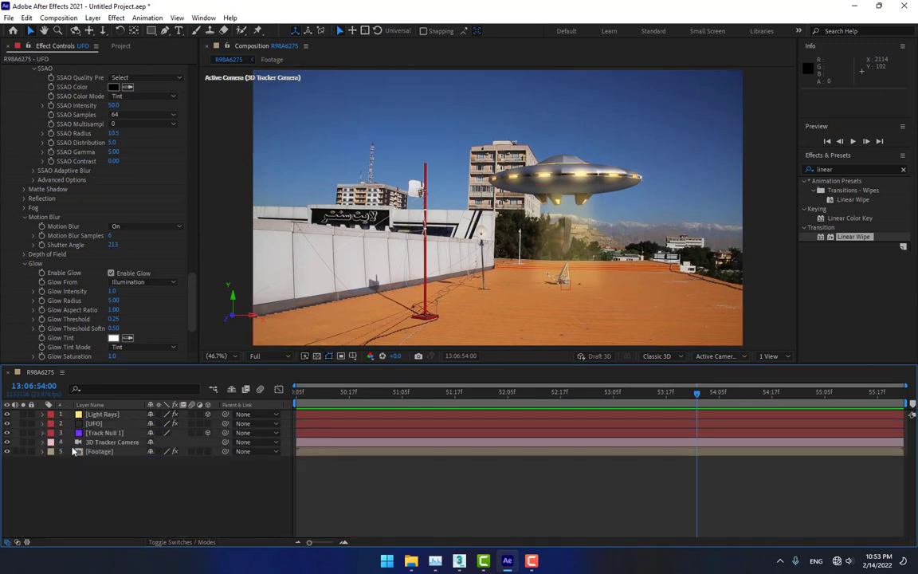
pyautogui.click(136, 452)
pyautogui.click(856, 169)
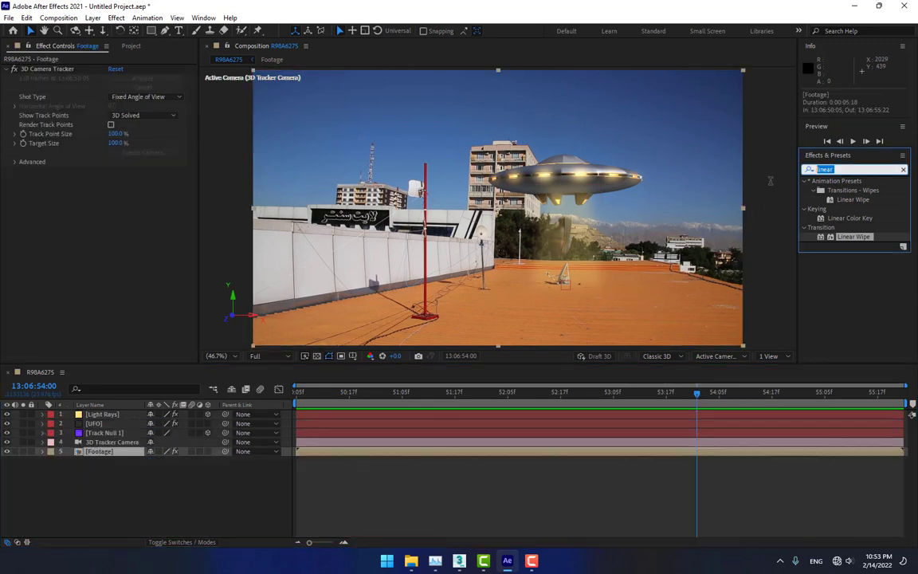
pyautogui.write('bri')
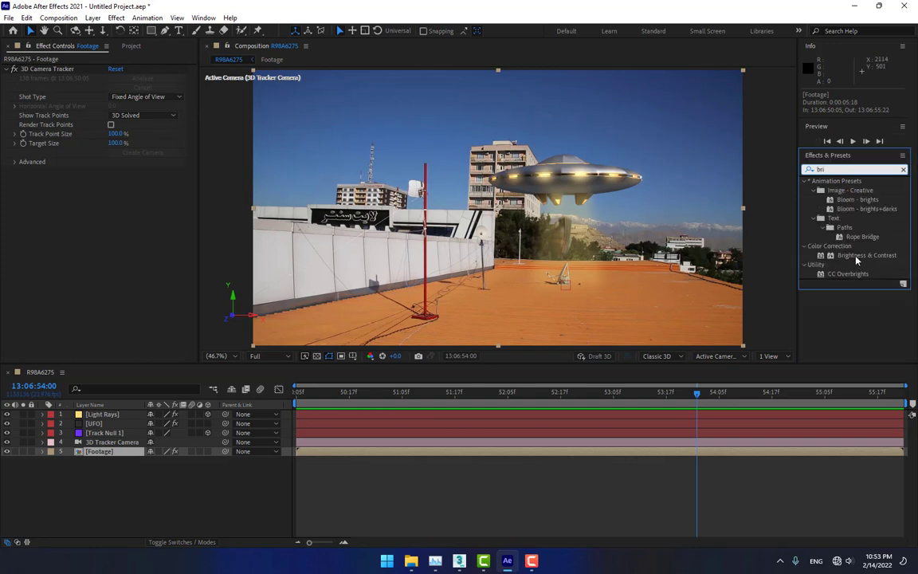
pyautogui.doubleClick(861, 255)
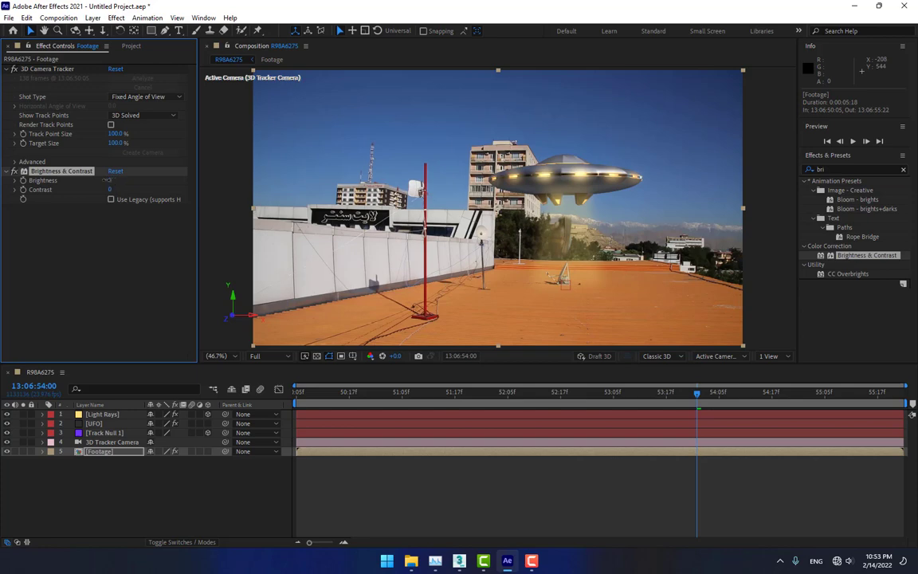
pyautogui.moveTo(106, 180); pyautogui.dragTo(73, 182)
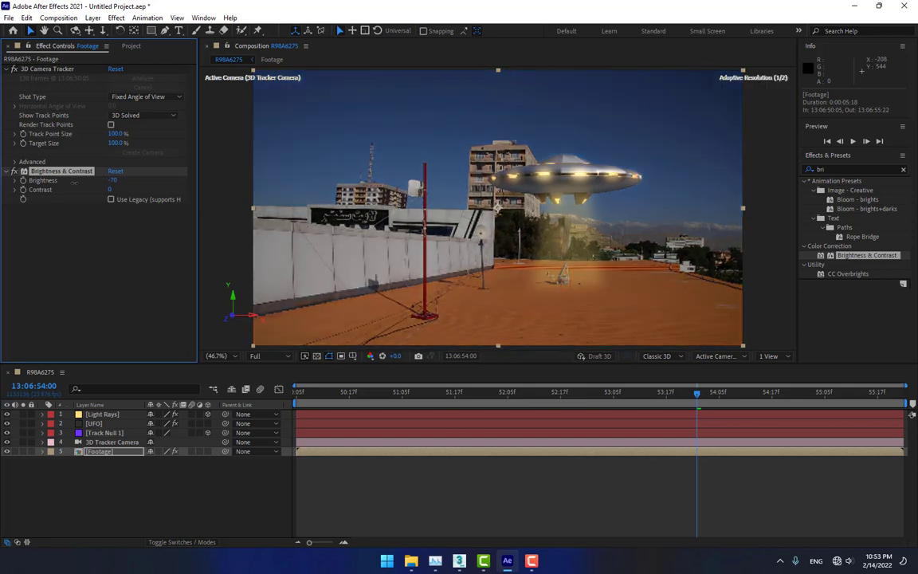
pyautogui.moveTo(127, 189)
pyautogui.mouseDown()
pyautogui.moveTo(115, 180)
pyautogui.moveTo(129, 180)
pyautogui.mouseUp()
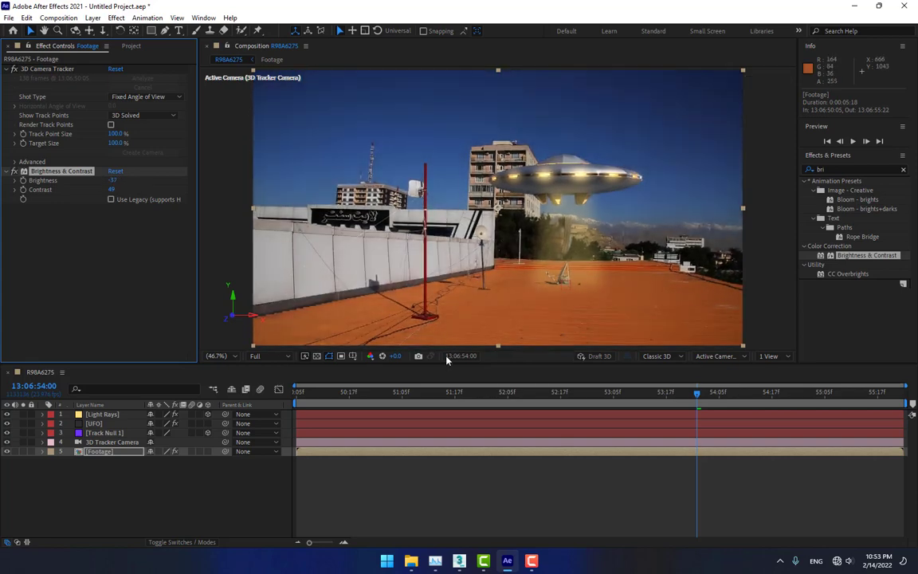
# Check the darkened footage around 13:06:53:12 and play the composition from its first frame.
pyautogui.moveTo(698, 392); pyautogui.dragTo(646, 408)
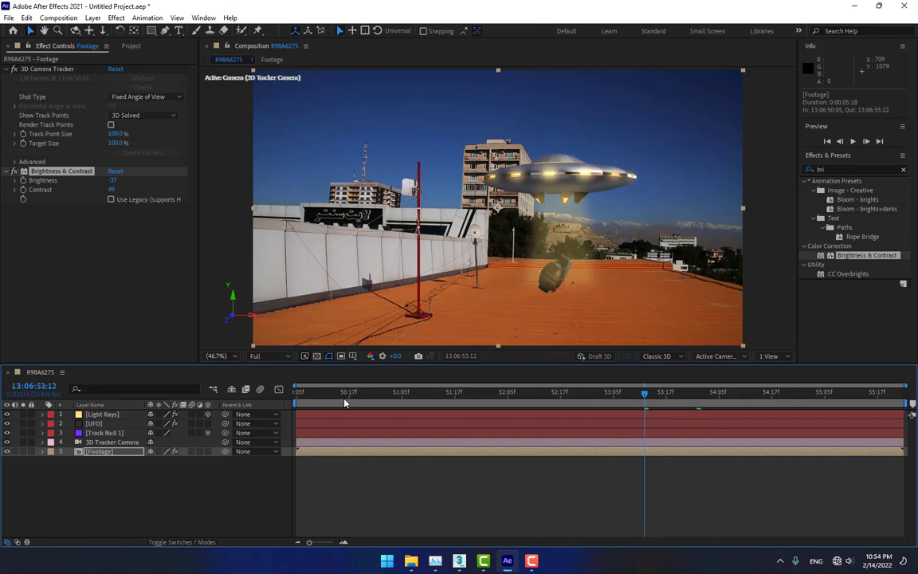
pyautogui.press('space')
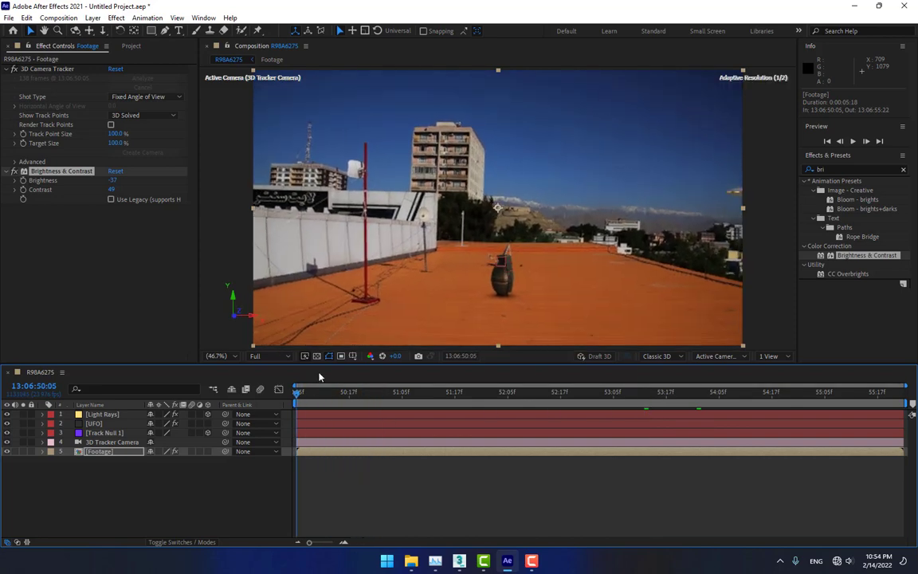
pyautogui.click(853, 141)
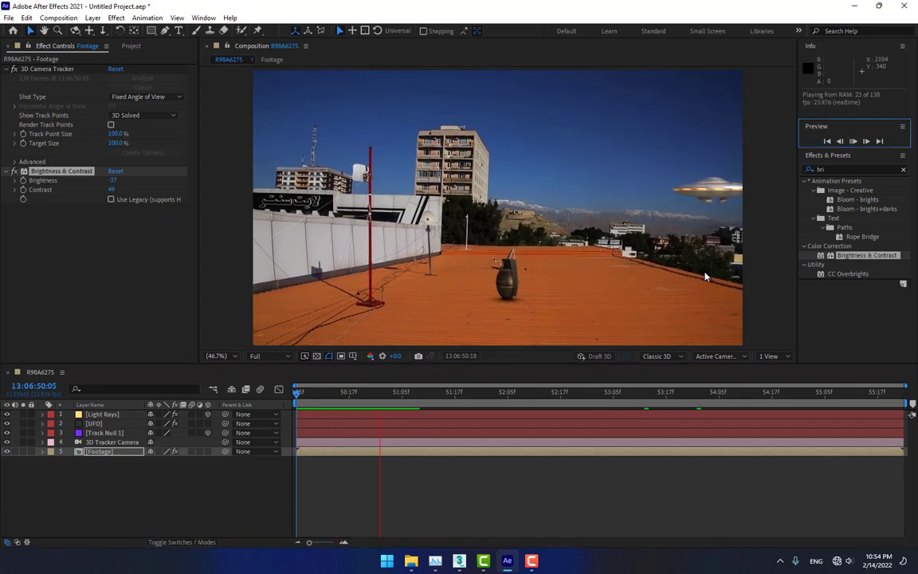